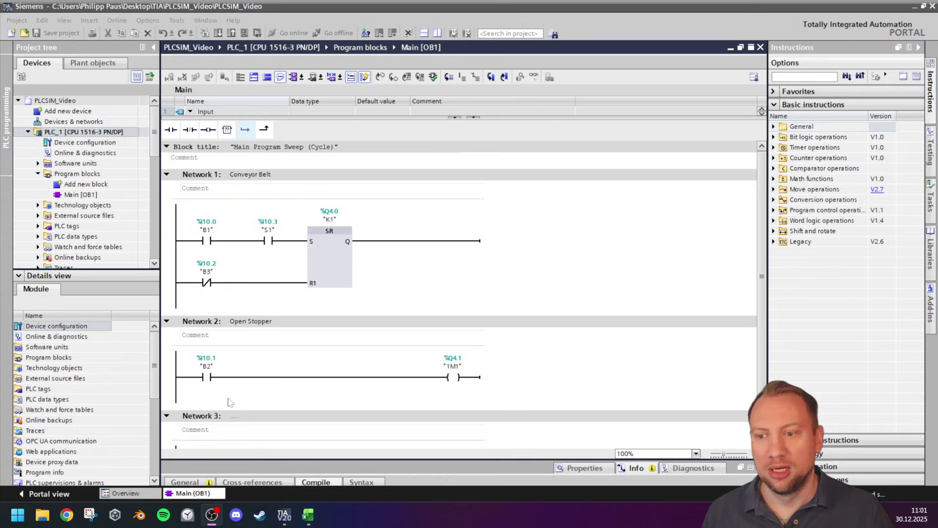
Review the Conveyor Belt network in Main [OB1] and switch to the PLCSIM comparison workbook in Excel.
{"action": "left_click_drag", "start_coordinate": [429, 308], "coordinate": [175, 204]}
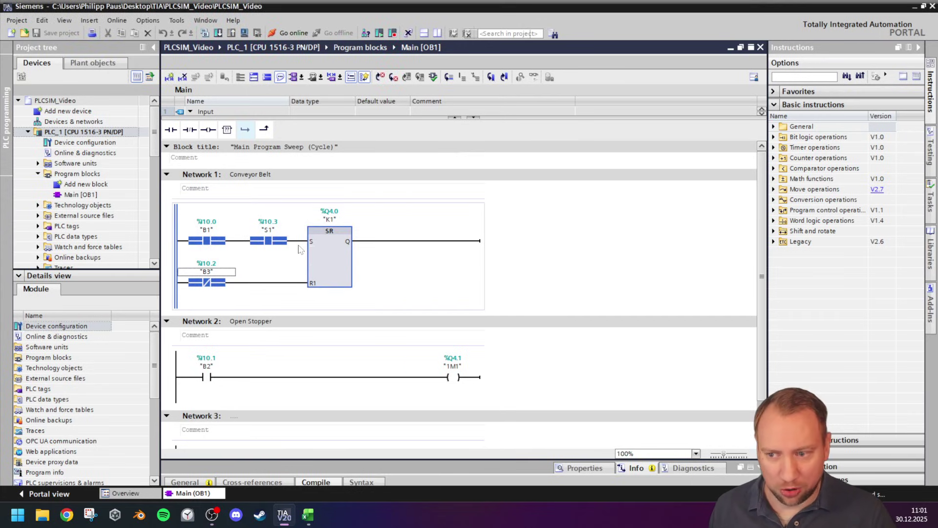
{"action": "left_click", "coordinate": [488, 281]}
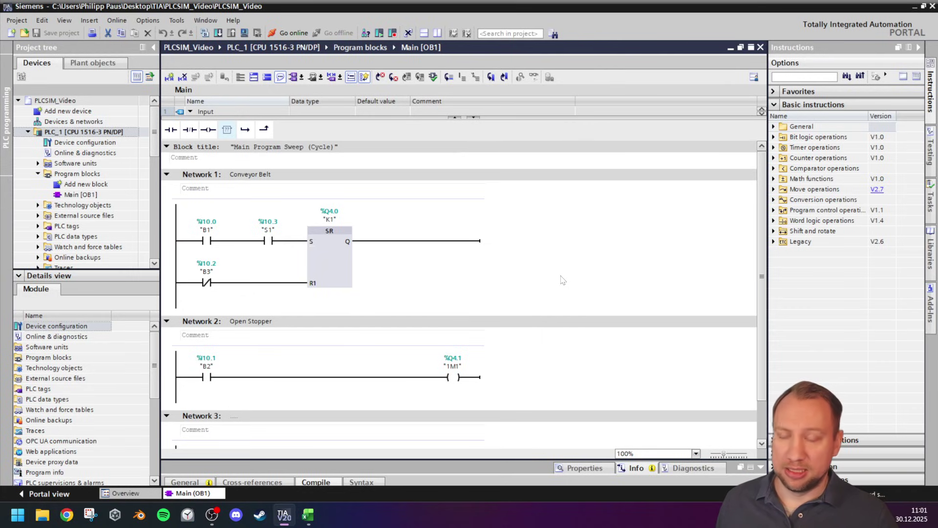
{"action": "left_click", "coordinate": [308, 514]}
{"action": "double_click", "coordinate": [630, 33]}
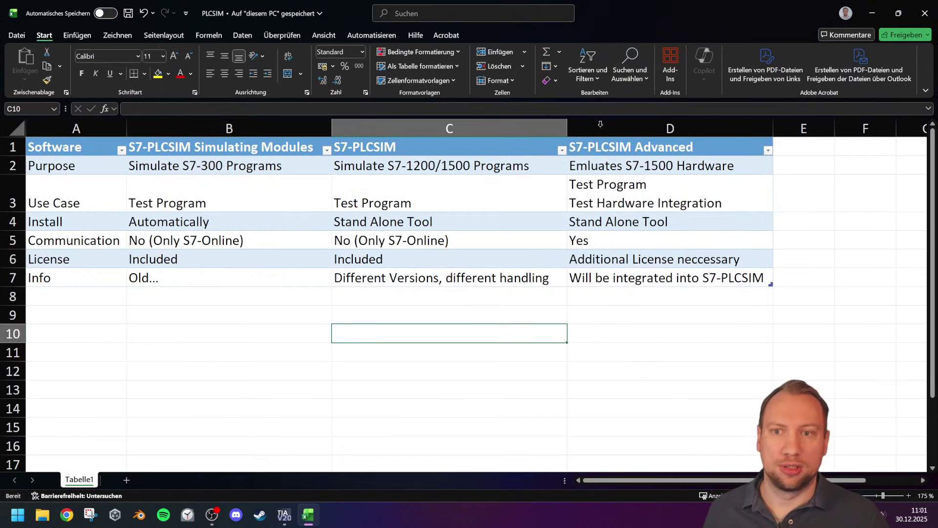
{"action": "left_click", "coordinate": [527, 380]}
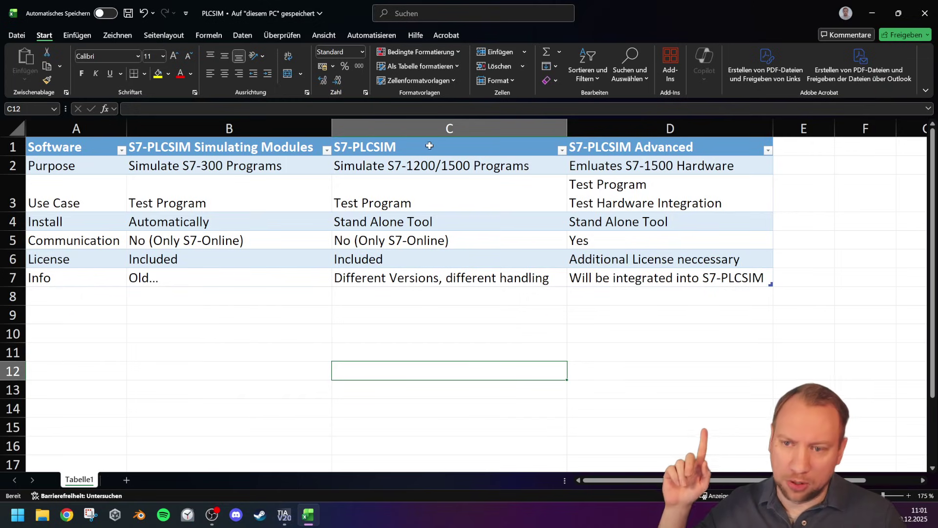
Examine the S7-PLCSIM and S7-PLCSIM Simulating Modules columns of the comparison table, including their purpose, installation and communication entries.
{"action": "left_click_drag", "start_coordinate": [434, 144], "coordinate": [432, 281]}
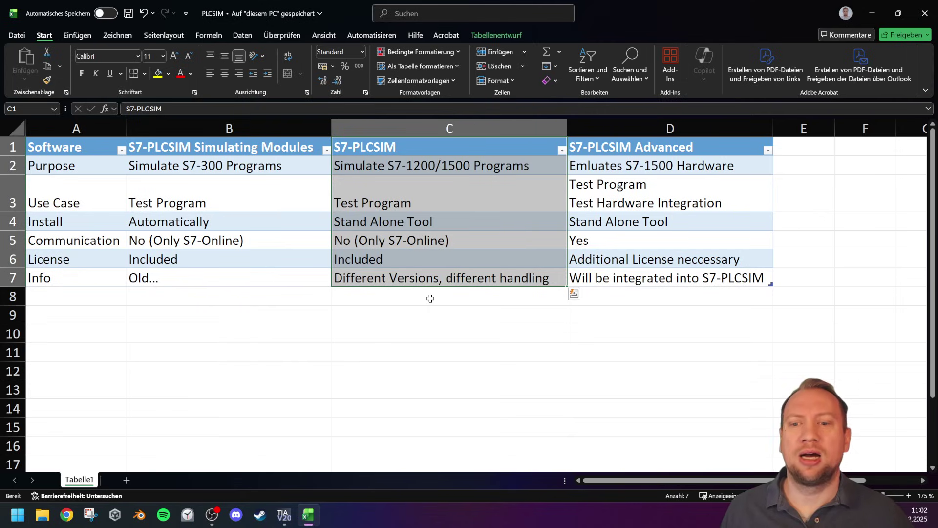
{"action": "left_click", "coordinate": [432, 281]}
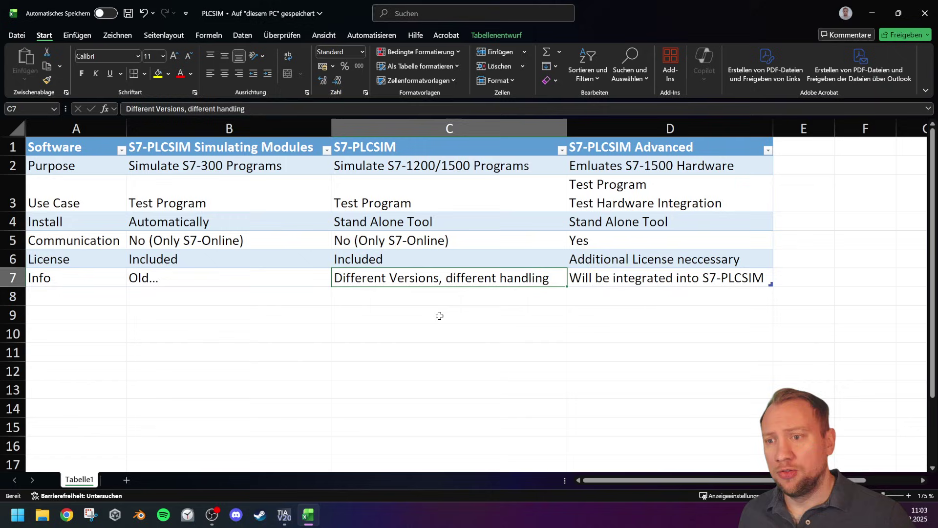
{"action": "left_click_drag", "start_coordinate": [219, 146], "coordinate": [206, 277]}
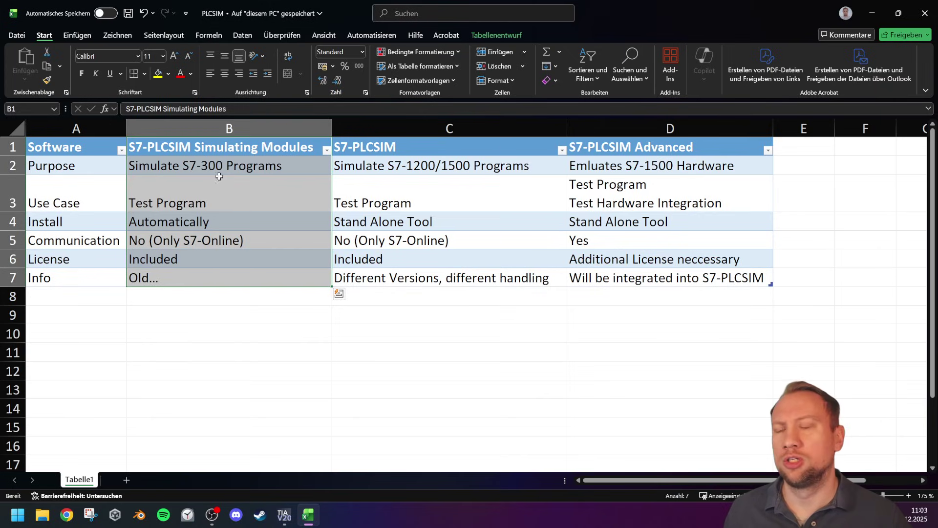
{"action": "left_click", "coordinate": [215, 235]}
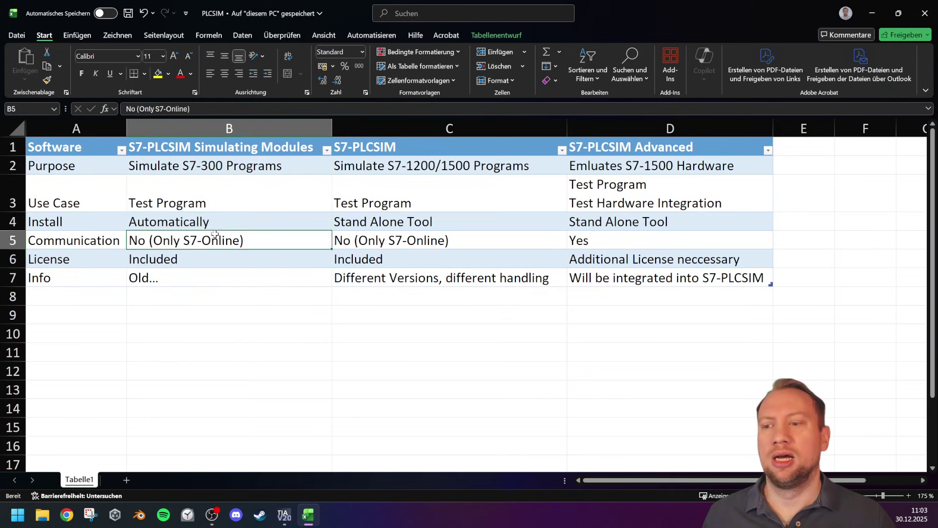
{"action": "left_click", "coordinate": [215, 224]}
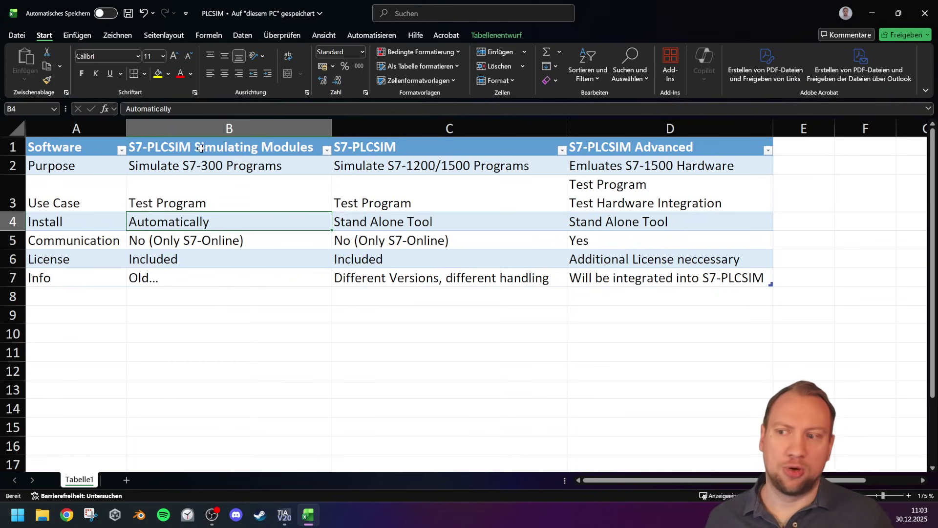
{"action": "left_click", "coordinate": [215, 165]}
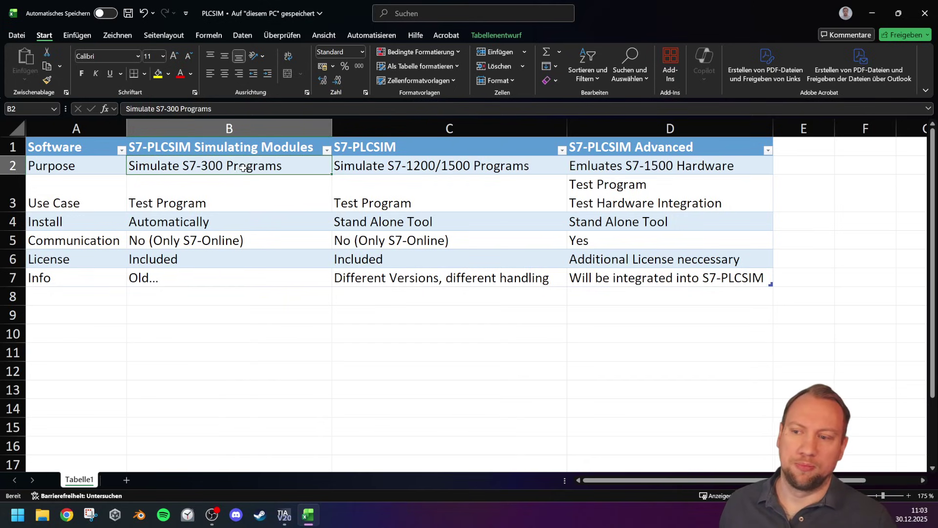
{"action": "left_click_drag", "start_coordinate": [172, 277], "coordinate": [193, 141]}
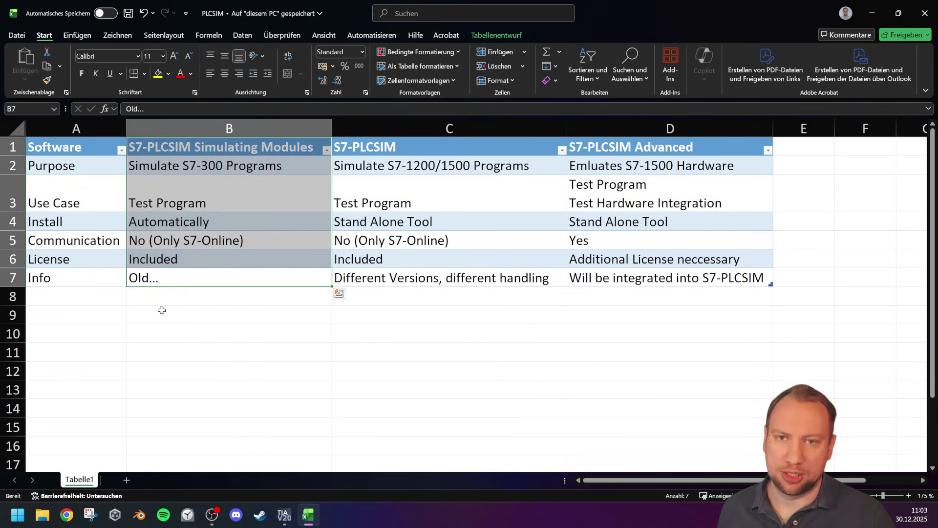
{"action": "left_click_drag", "start_coordinate": [450, 279], "coordinate": [438, 146]}
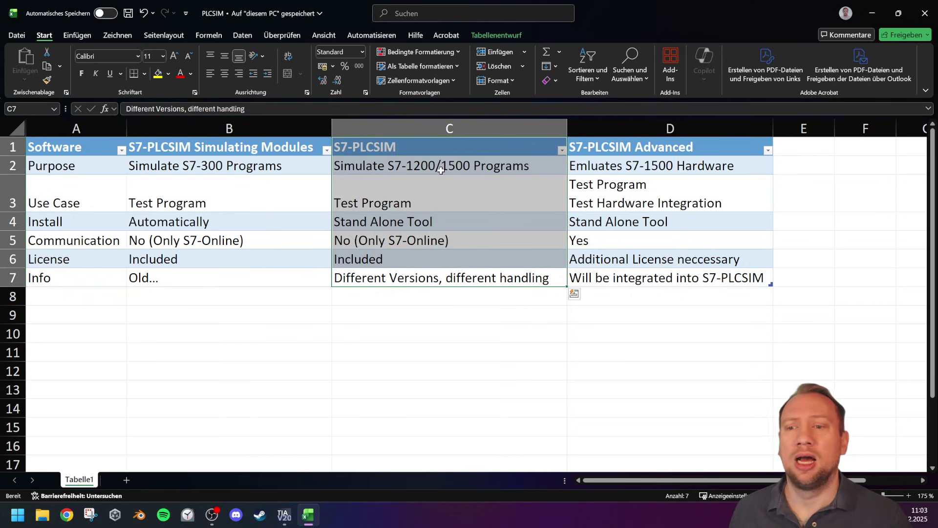
{"action": "left_click_drag", "start_coordinate": [440, 166], "coordinate": [262, 202]}
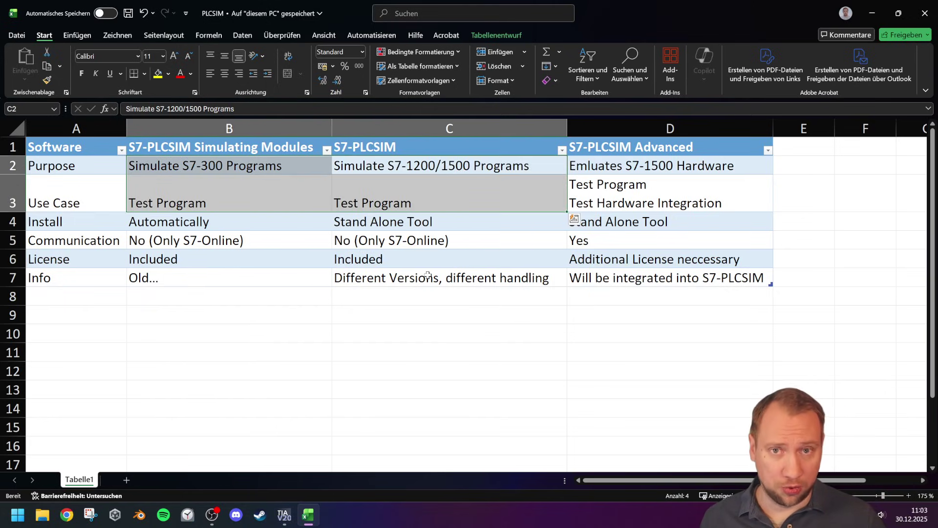
Check the Main block in TIA Portal, return to the Excel workbook and examine the install and license entries for S7-PLCSIM.
{"action": "left_click", "coordinate": [286, 515]}
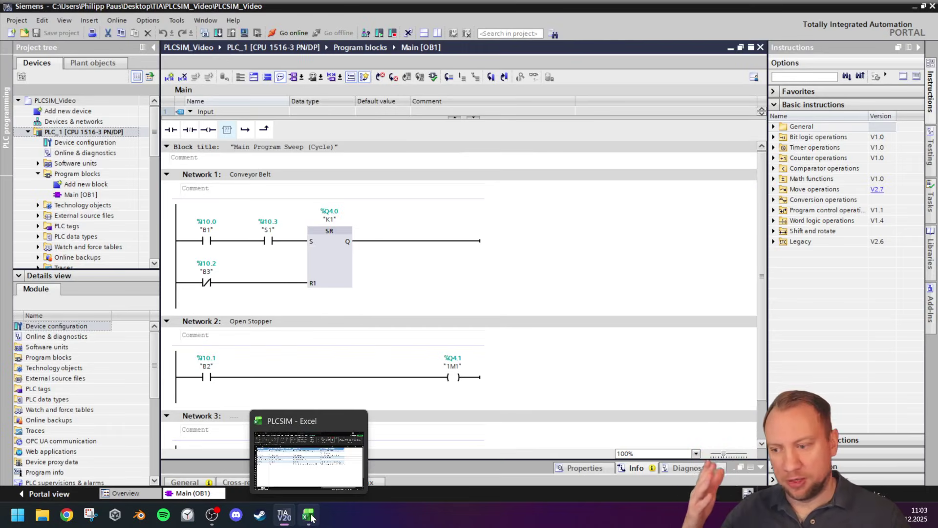
{"action": "left_click", "coordinate": [311, 517]}
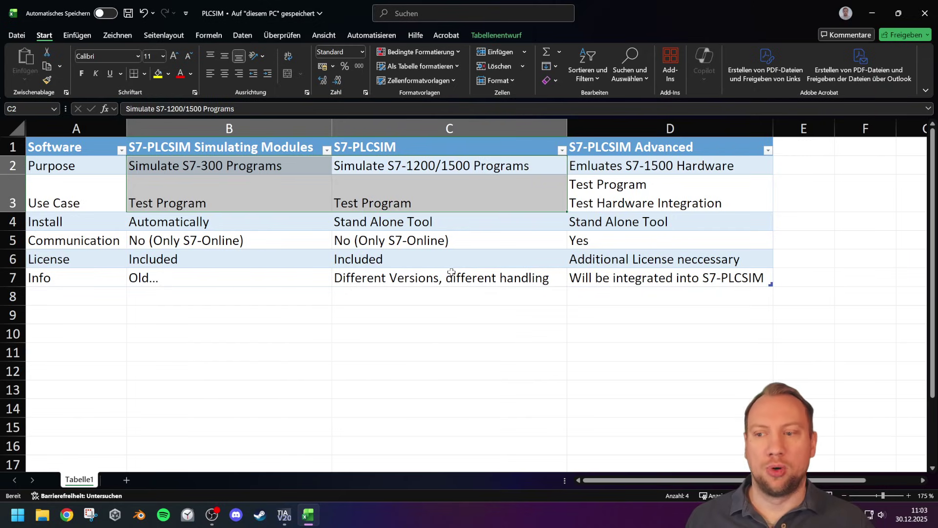
{"action": "mouse_move", "coordinate": [440, 221]}
{"action": "left_mouse_down"}
{"action": "mouse_move", "coordinate": [440, 147]}
{"action": "mouse_move", "coordinate": [440, 228]}
{"action": "left_mouse_up"}
{"action": "left_click", "coordinate": [435, 146]}
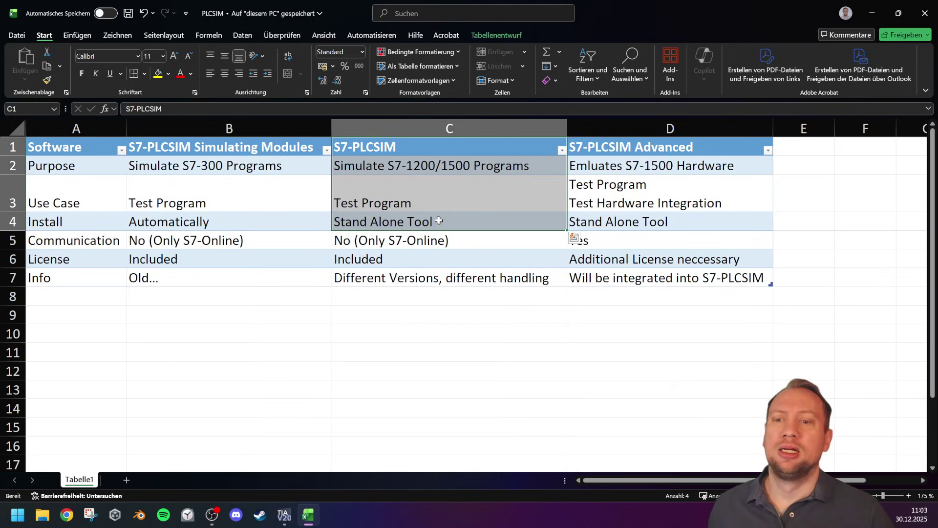
{"action": "left_click", "coordinate": [439, 220]}
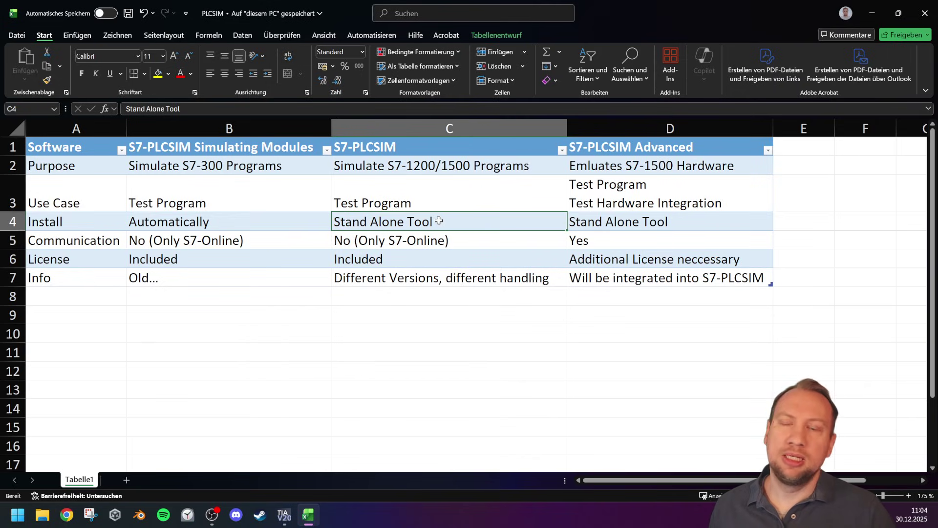
{"action": "left_click", "coordinate": [435, 260]}
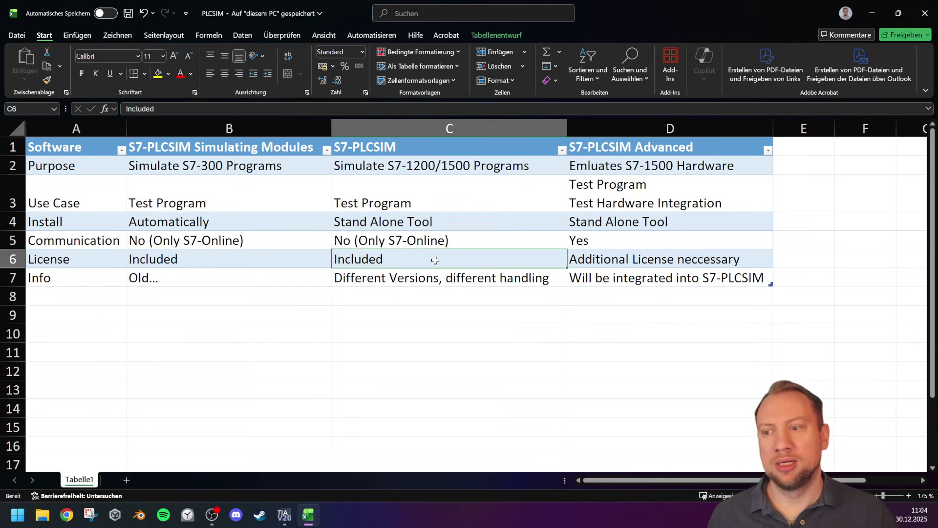
{"action": "left_click_drag", "start_coordinate": [435, 260], "coordinate": [442, 130]}
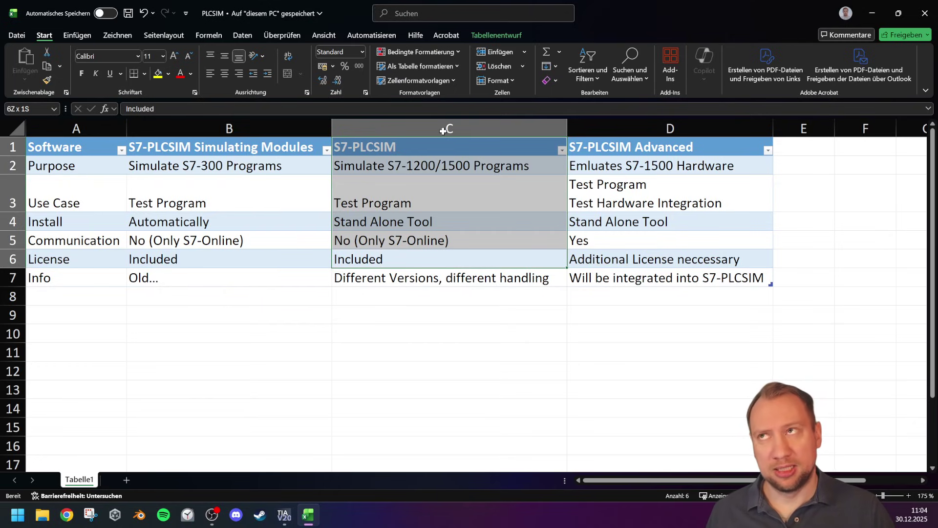
{"action": "left_click_drag", "start_coordinate": [442, 130], "coordinate": [419, 259]}
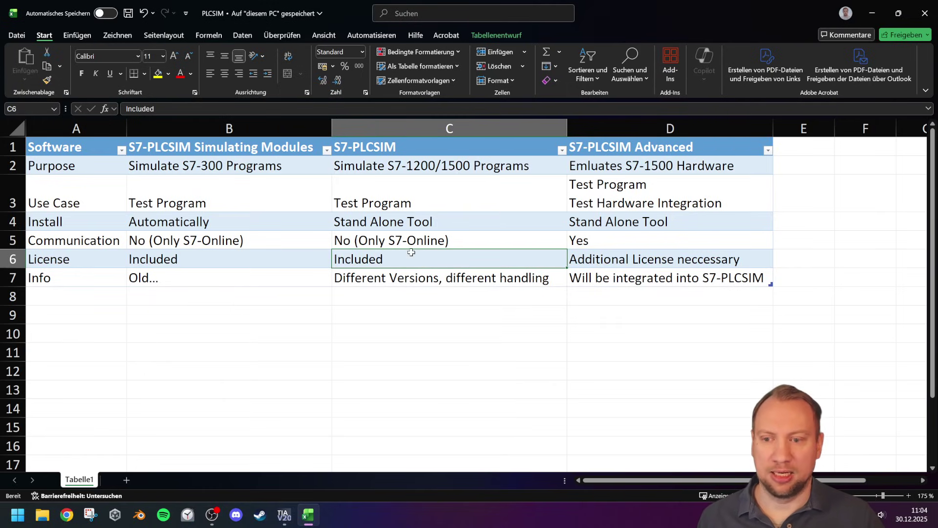
{"action": "left_click_drag", "start_coordinate": [408, 277], "coordinate": [418, 136]}
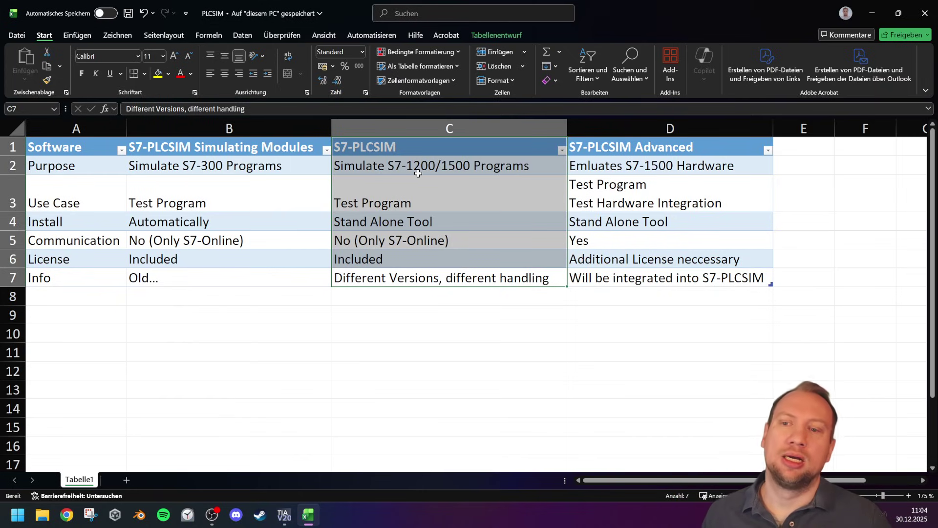
Compare the S7-PLCSIM column with the S7-PLCSIM Simulating Modules column across all rows of the table.
{"action": "left_click", "coordinate": [433, 151]}
{"action": "left_click_drag", "start_coordinate": [447, 282], "coordinate": [454, 142]}
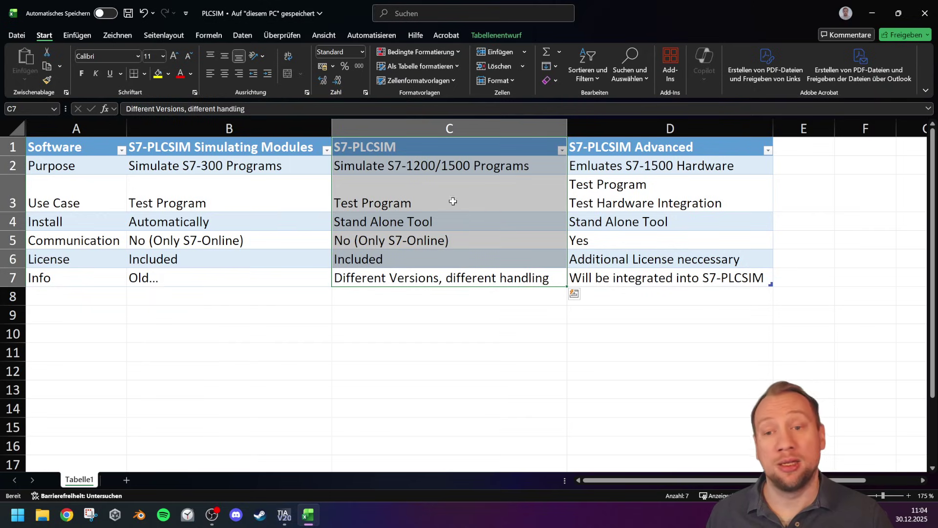
{"action": "left_click", "coordinate": [430, 273]}
{"action": "left_click_drag", "start_coordinate": [465, 144], "coordinate": [458, 269]}
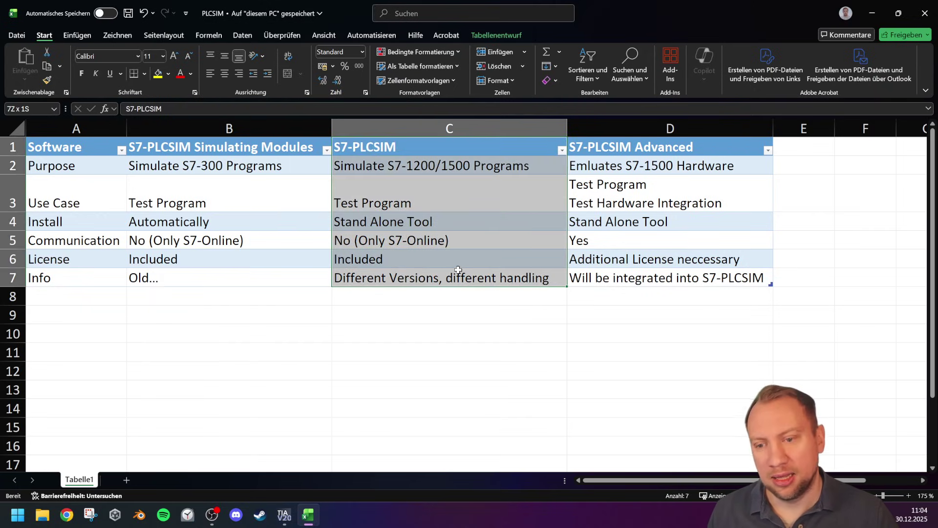
{"action": "left_click_drag", "start_coordinate": [237, 153], "coordinate": [440, 285]}
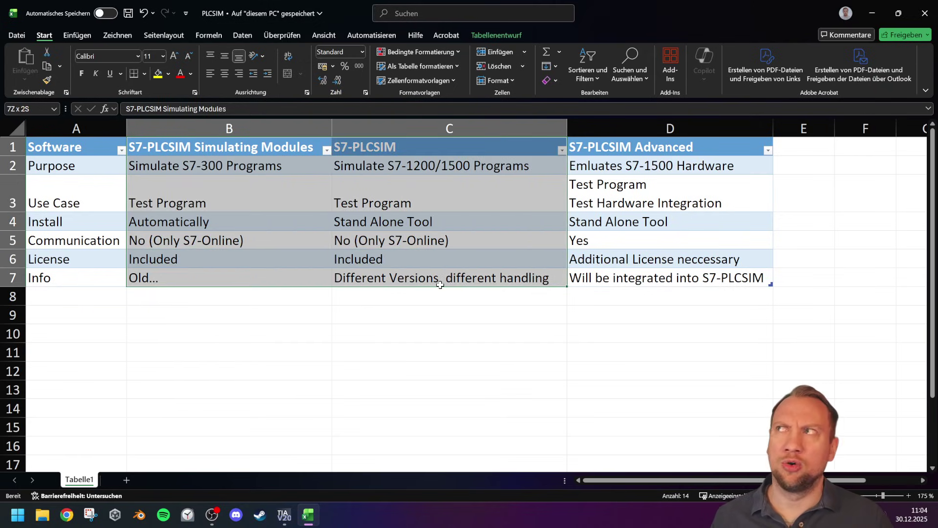
{"action": "left_click_drag", "start_coordinate": [440, 285], "coordinate": [440, 285]}
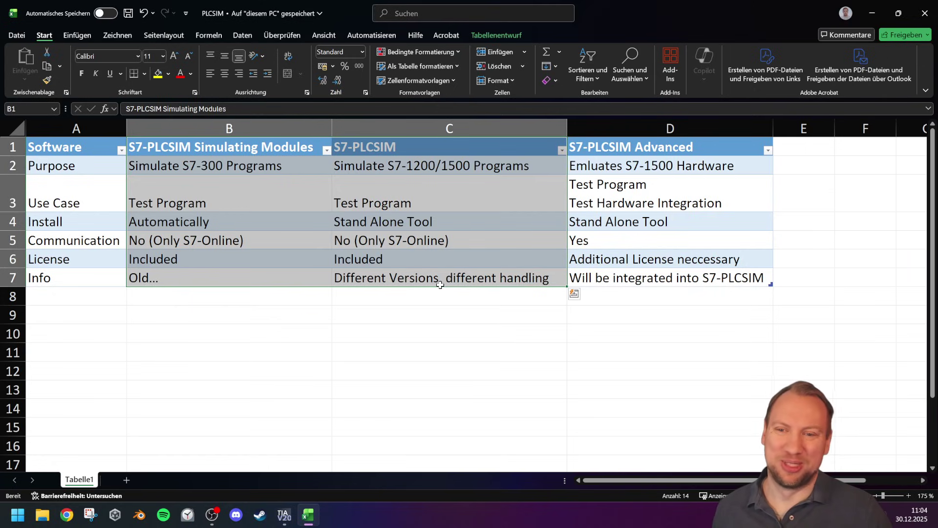
{"action": "left_click", "coordinate": [454, 265]}
{"action": "left_click_drag", "start_coordinate": [461, 149], "coordinate": [458, 280]}
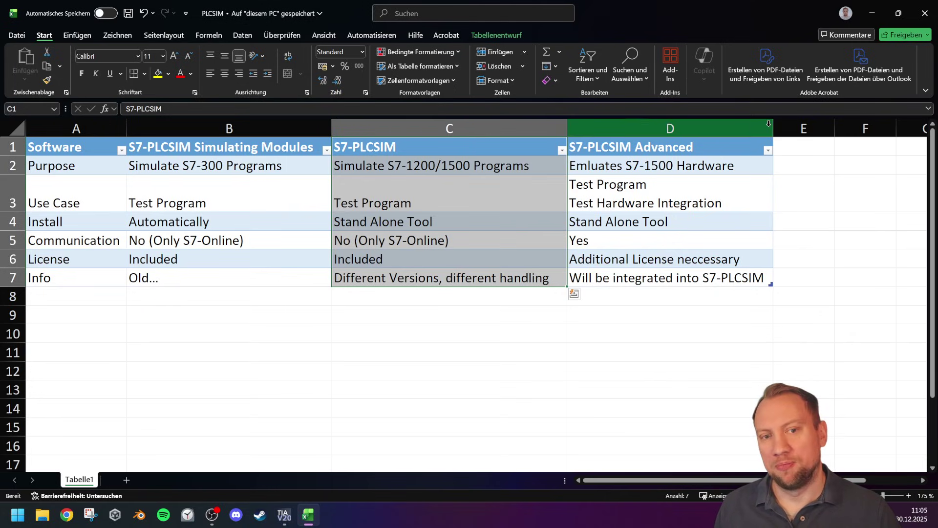
Widen the S7-PLCSIM Advanced column slightly beyond its longest entry.
{"action": "left_click", "coordinate": [750, 129]}
{"action": "left_click_drag", "start_coordinate": [773, 128], "coordinate": [793, 128]}
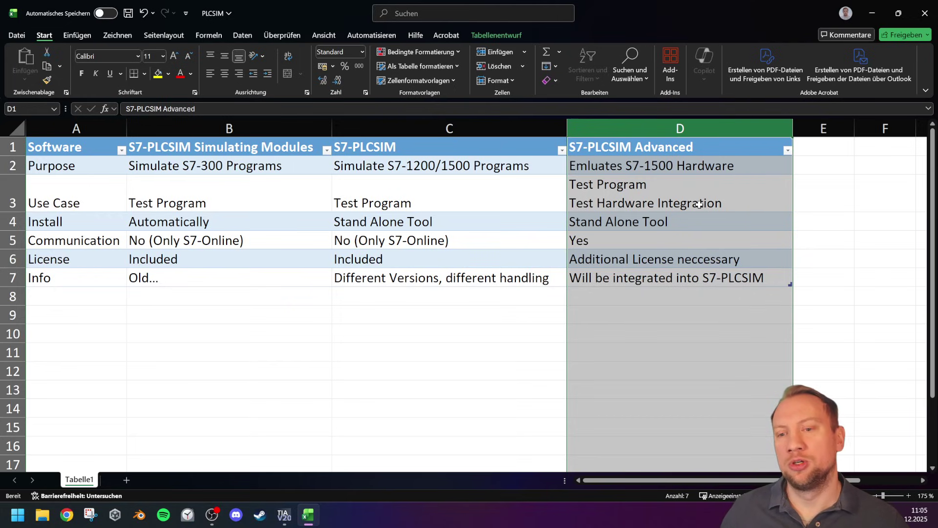
{"action": "left_click", "coordinate": [430, 166]}
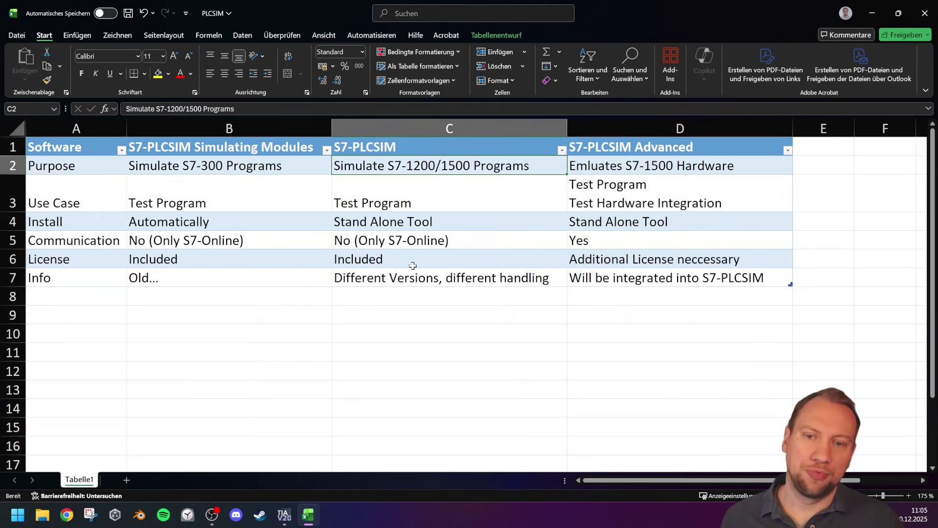
Correct the spelling in the S7-PLCSIM Advanced purpose cell D2 to "Emulates S7-1500 Hardware".
{"action": "left_click", "coordinate": [633, 166]}
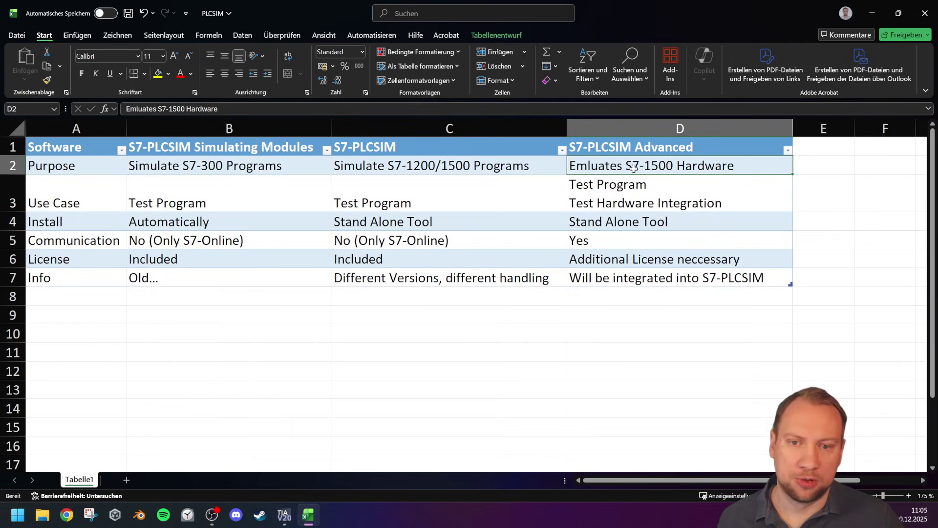
{"action": "double_click", "coordinate": [591, 165]}
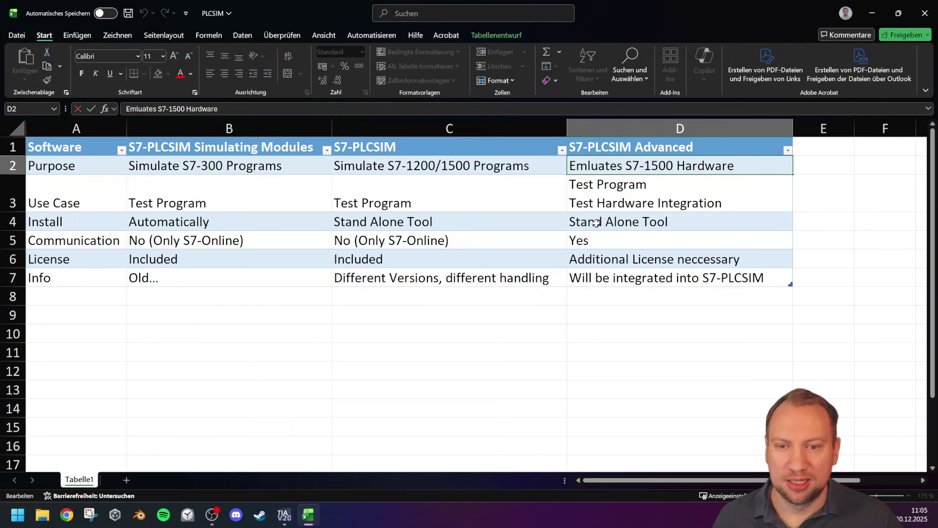
{"action": "key", "text": "BackSpace"}
{"action": "key", "text": "Left"}
{"action": "type", "text": "u"}
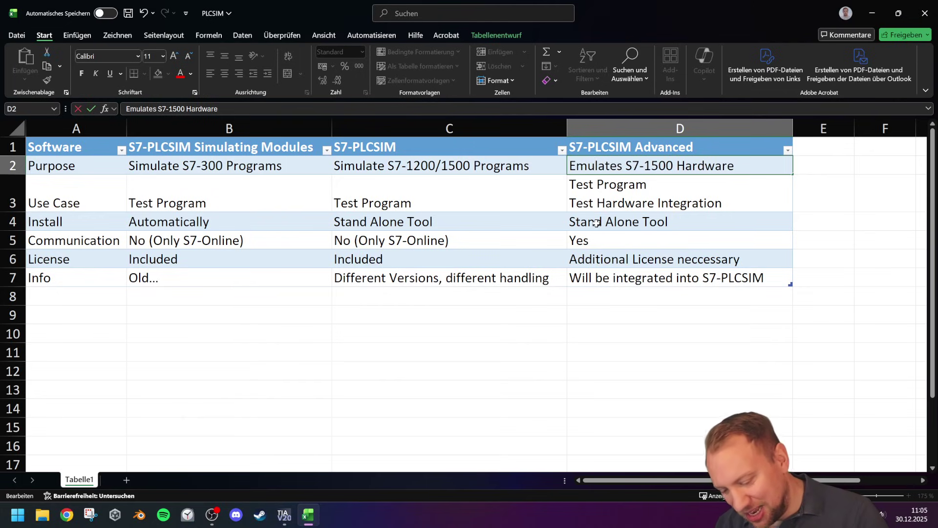
{"action": "key", "text": "Return"}
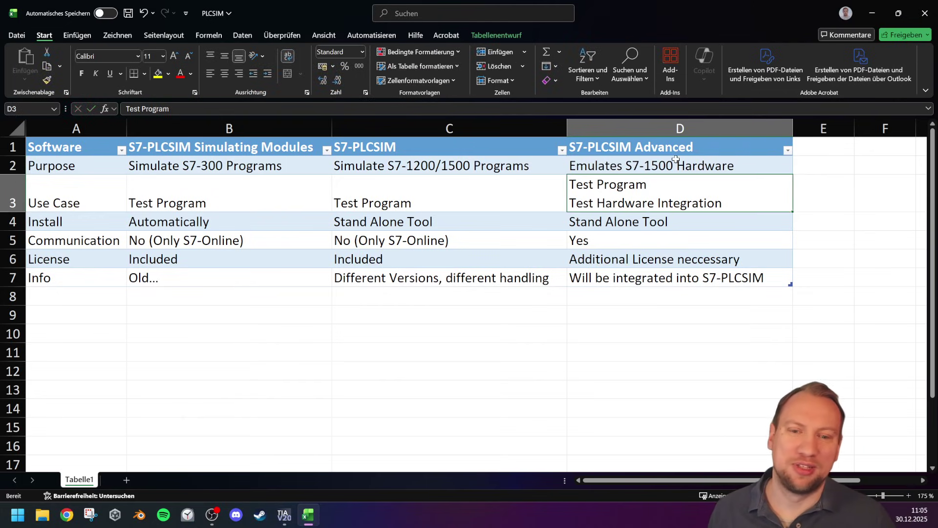
Examine the purpose, use case and install entries in the S7-PLCSIM Advanced column.
{"action": "left_click", "coordinate": [679, 164]}
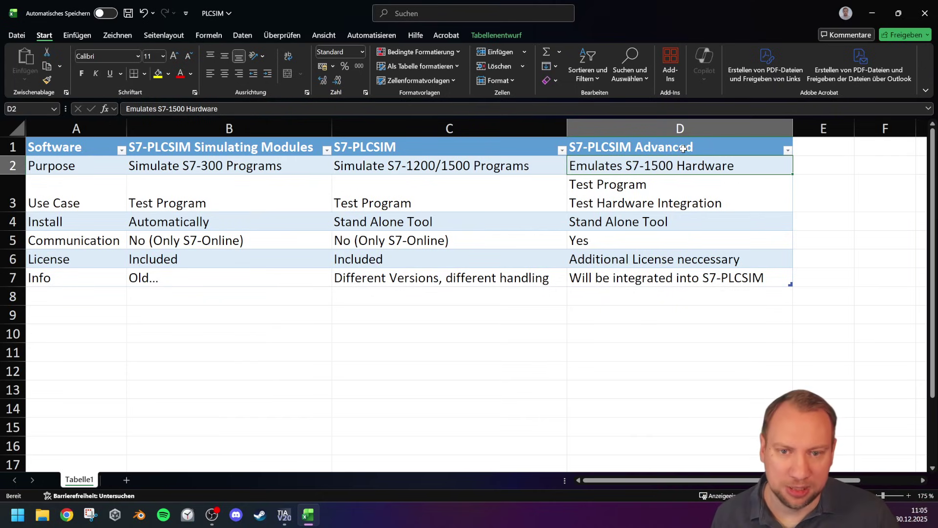
{"action": "left_click_drag", "start_coordinate": [684, 146], "coordinate": [676, 277]}
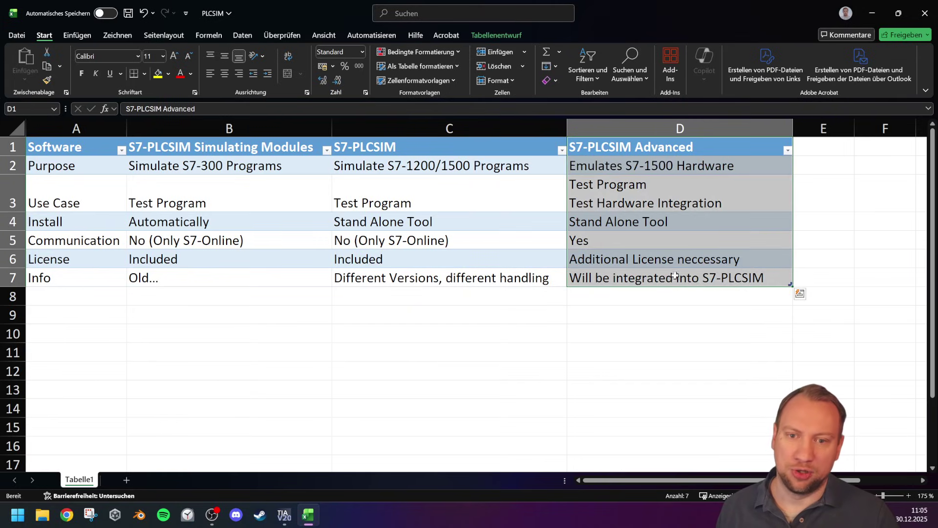
{"action": "left_click", "coordinate": [663, 207]}
{"action": "left_click", "coordinate": [658, 224]}
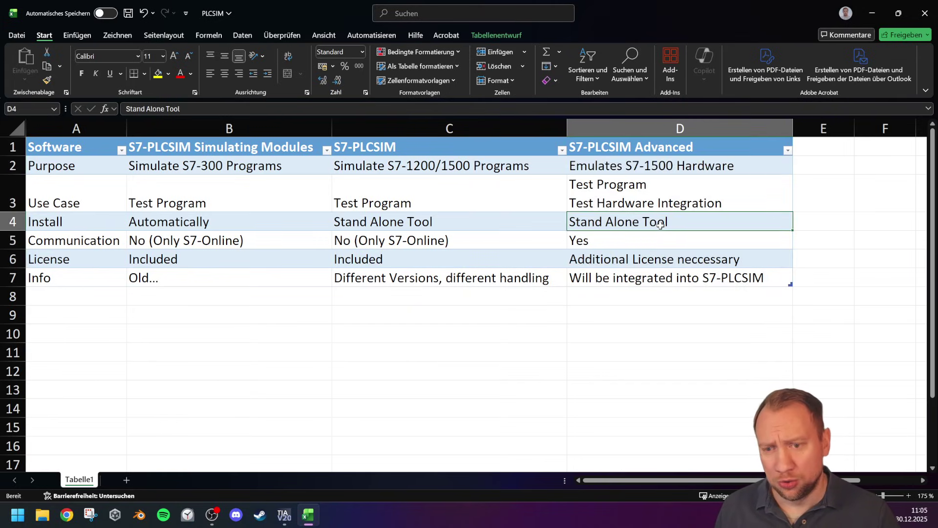
Examine the license and communication entries of S7-PLCSIM Advanced and compare its communication support with S7-PLCSIM.
{"action": "left_click", "coordinate": [655, 260]}
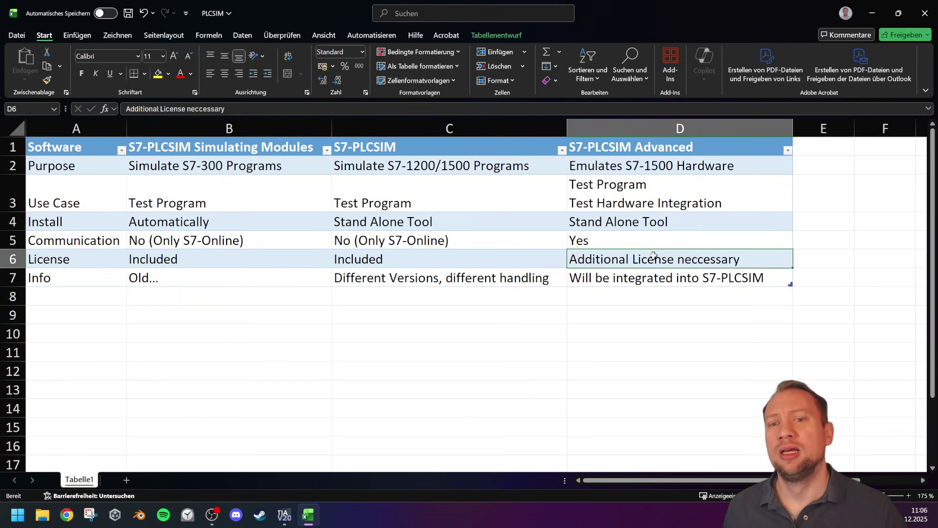
{"action": "left_click_drag", "start_coordinate": [657, 147], "coordinate": [657, 277]}
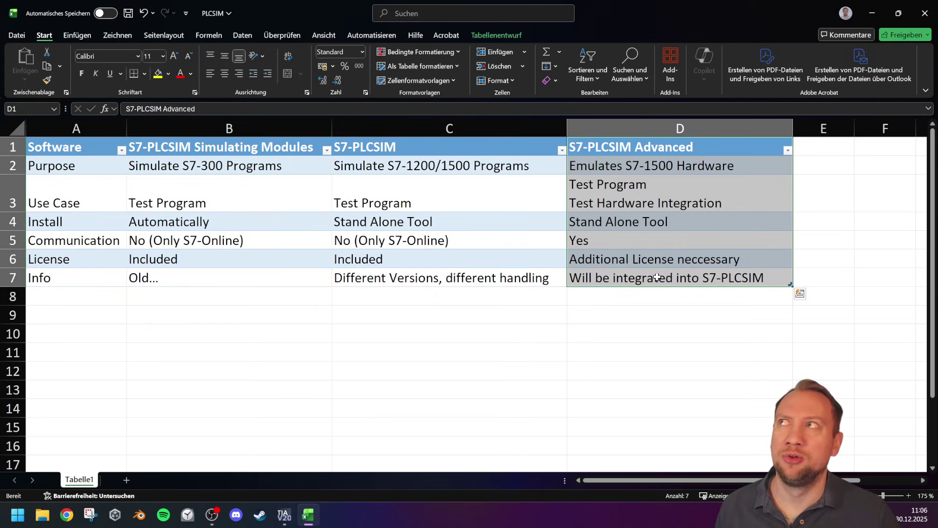
{"action": "left_click", "coordinate": [658, 236]}
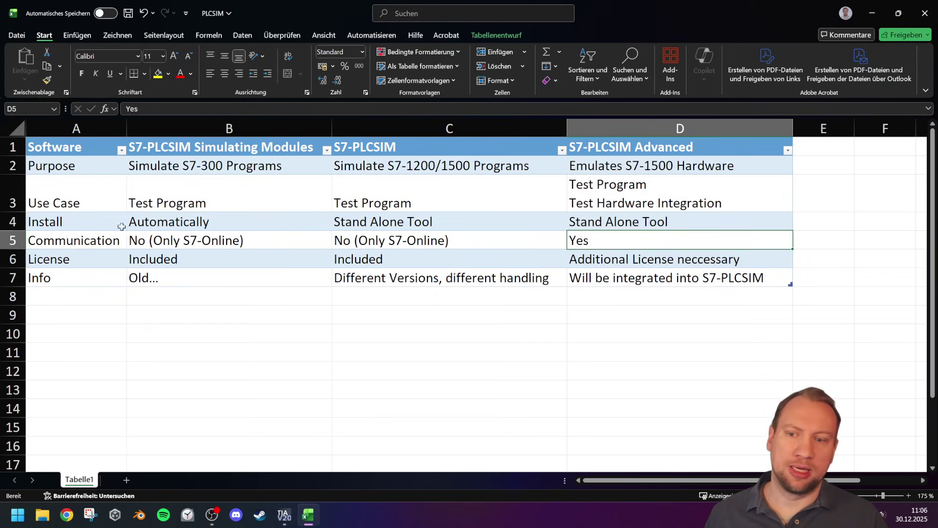
{"action": "left_click", "coordinate": [13, 240]}
{"action": "left_click", "coordinate": [464, 242]}
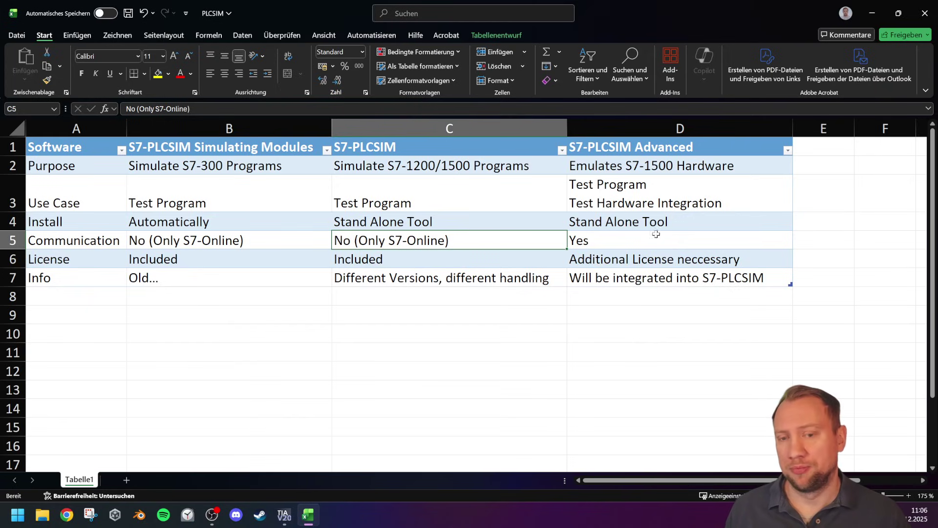
{"action": "left_click_drag", "start_coordinate": [686, 166], "coordinate": [684, 281]}
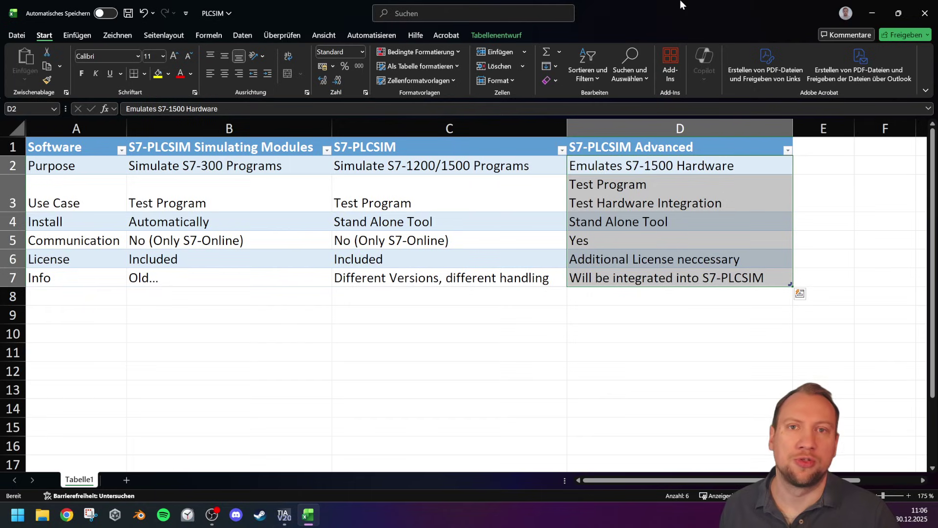
{"action": "left_click", "coordinate": [645, 195]}
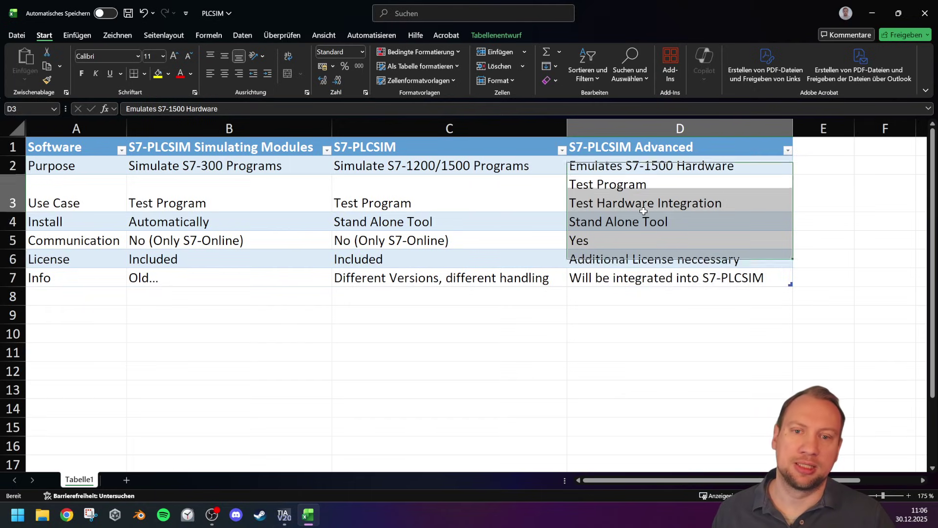
Compare the full S7-PLCSIM Advanced column with the full S7-PLCSIM column, from header to Info row.
{"action": "left_click_drag", "start_coordinate": [640, 146], "coordinate": [645, 274]}
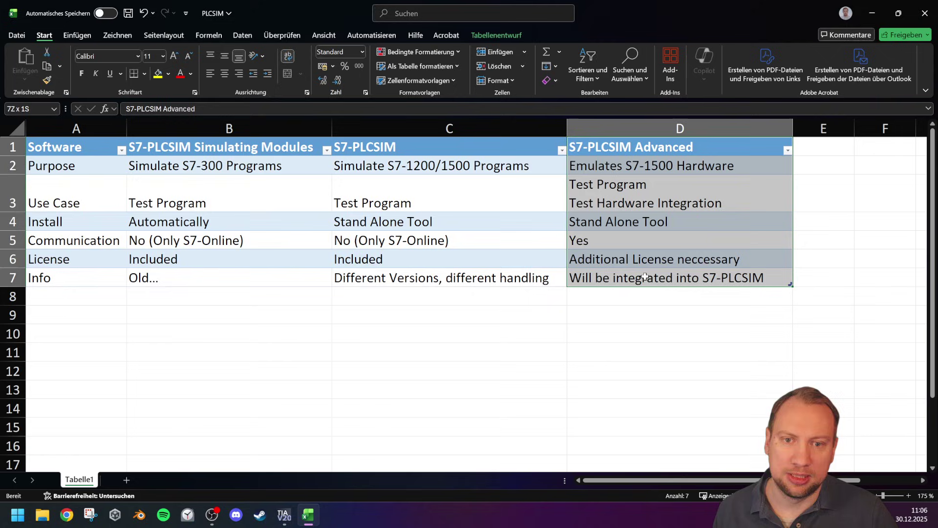
{"action": "left_click_drag", "start_coordinate": [497, 144], "coordinate": [490, 270]}
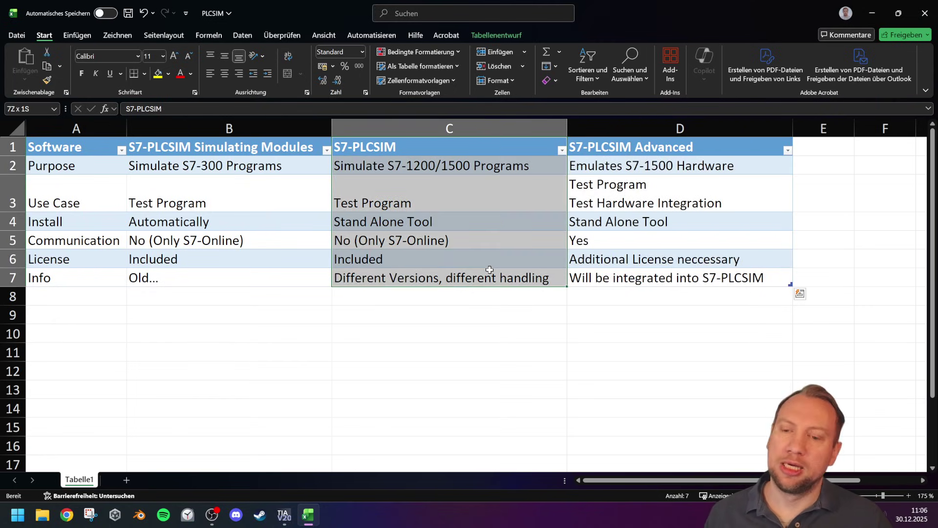
{"action": "left_click", "coordinate": [490, 270]}
{"action": "left_click_drag", "start_coordinate": [456, 149], "coordinate": [456, 268]}
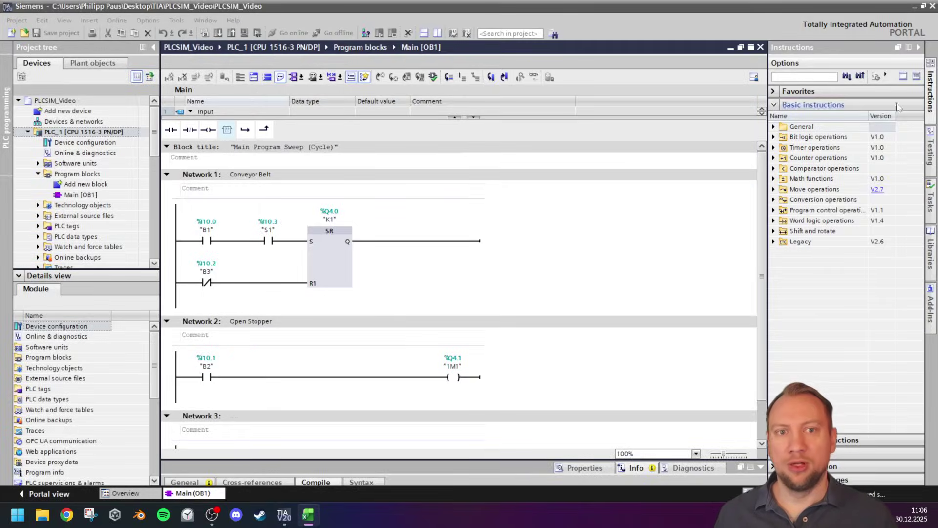
Review the three S7-PLCSIM shortcuts on the desktop and return to the PLCSIM_Video project in TIA Portal.
{"action": "double_click", "coordinate": [804, 5]}
{"action": "left_click", "coordinate": [682, 83]}
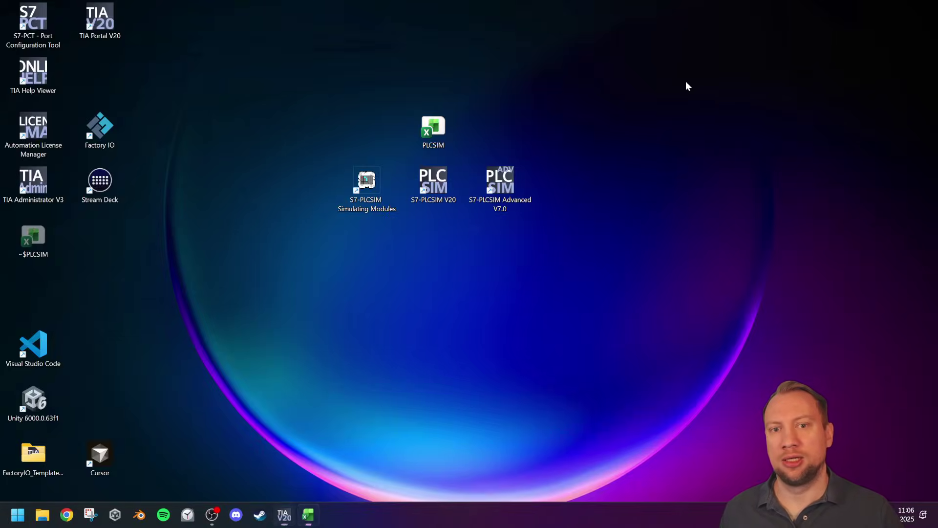
{"action": "left_click_drag", "start_coordinate": [593, 185], "coordinate": [304, 286]}
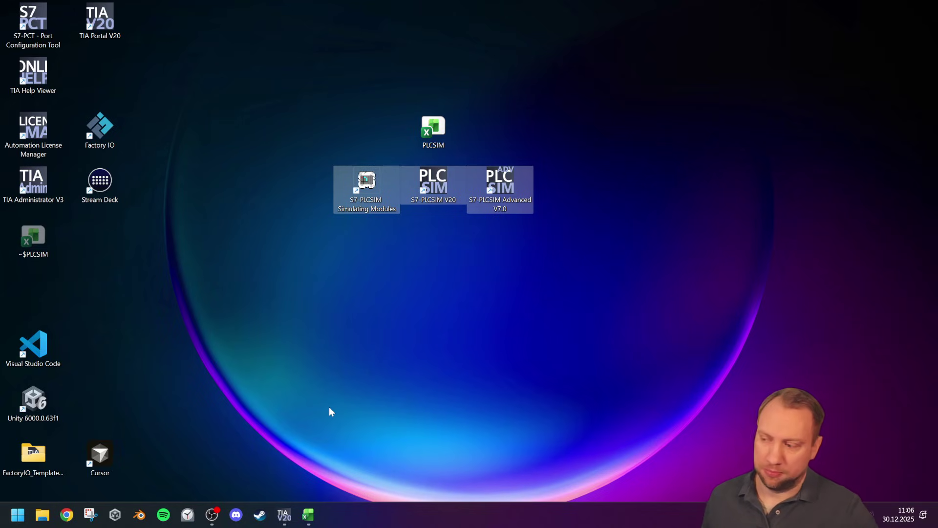
{"action": "mouse_move", "coordinate": [284, 514]}
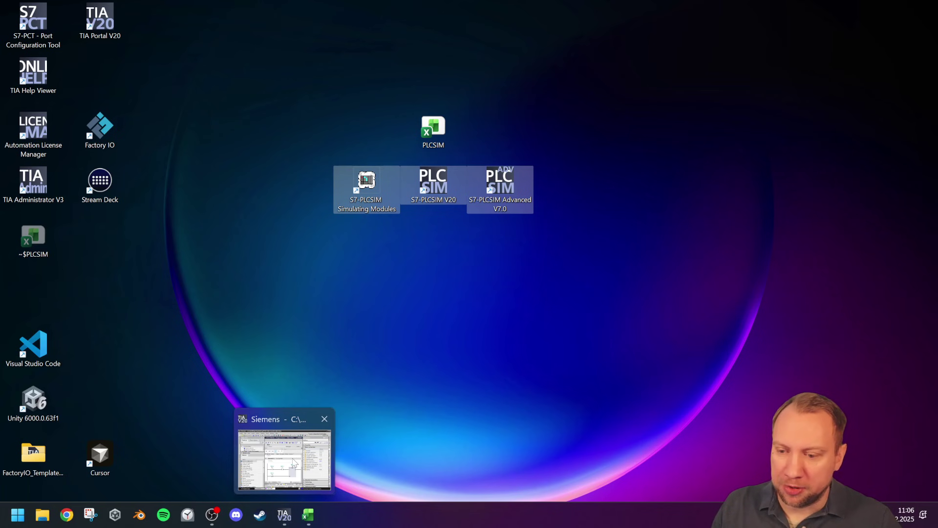
{"action": "left_click", "coordinate": [293, 459]}
{"action": "double_click", "coordinate": [488, 82]}
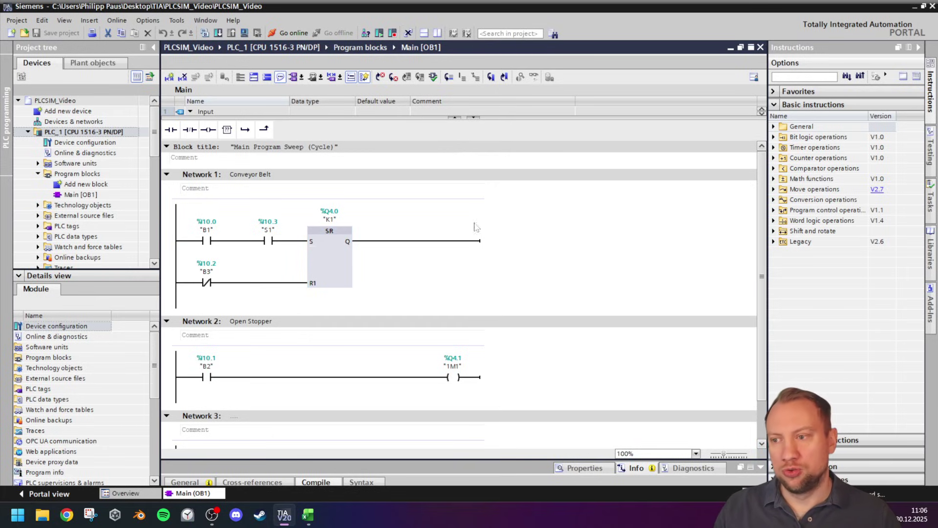
Enable "Support simulation during block compilation" in the protection properties of the PLCSIM_Video project.
{"action": "left_click", "coordinate": [60, 132]}
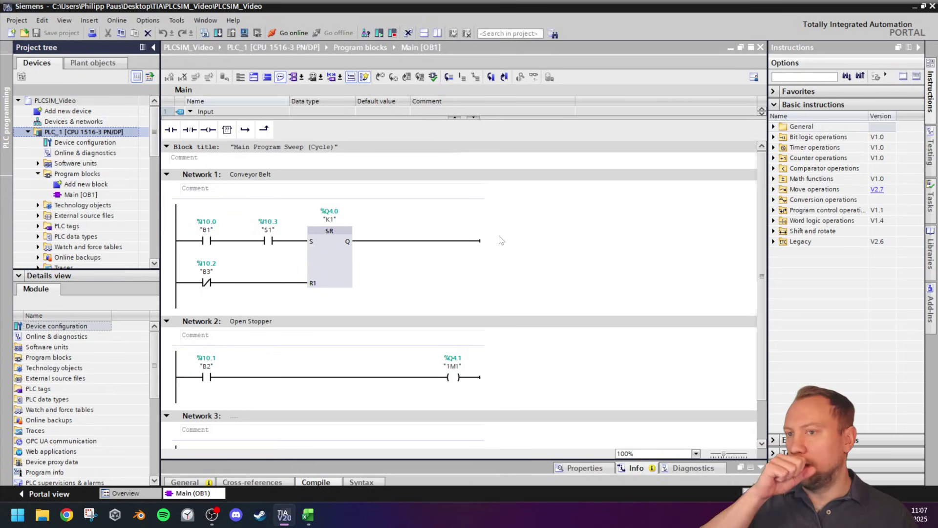
{"action": "left_click", "coordinate": [69, 101]}
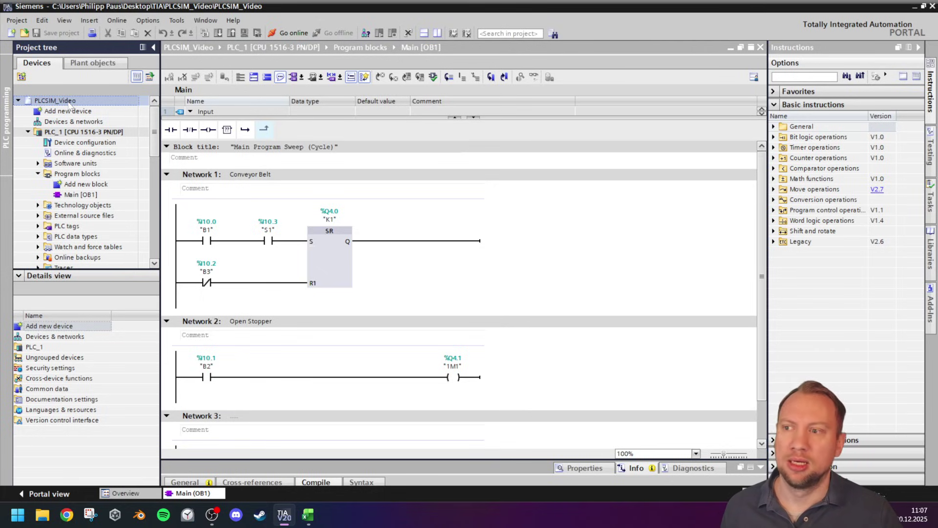
{"action": "right_click", "coordinate": [70, 104]}
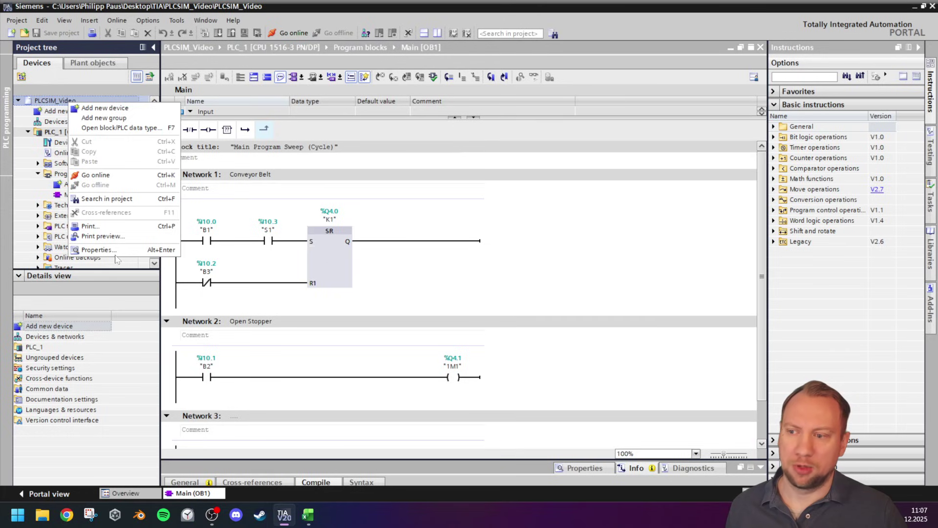
{"action": "key", "text": "Escape"}
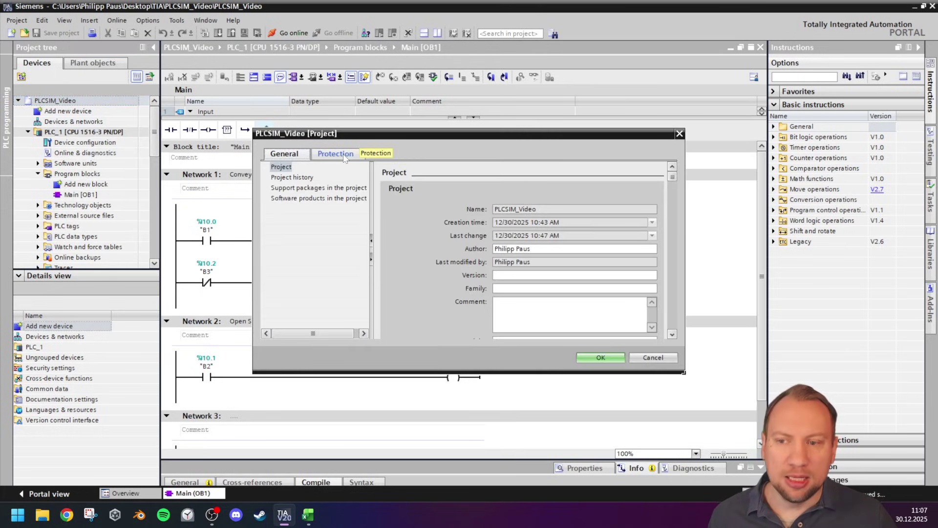
{"action": "left_click", "coordinate": [336, 154]}
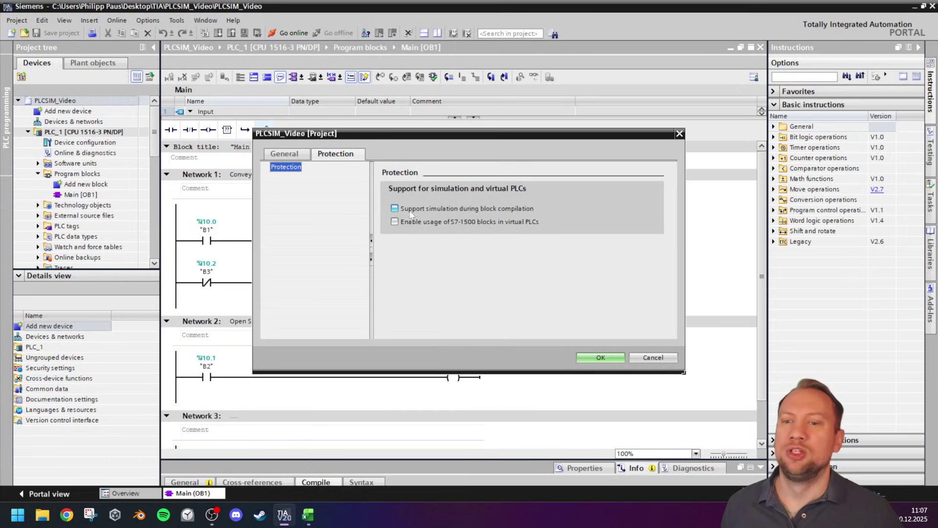
{"action": "left_click", "coordinate": [459, 207]}
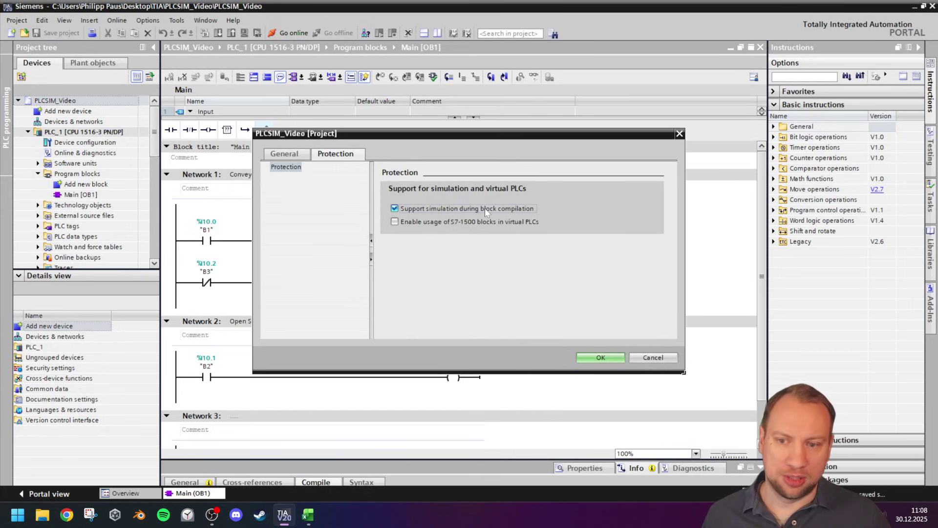
{"action": "left_click", "coordinate": [599, 359]}
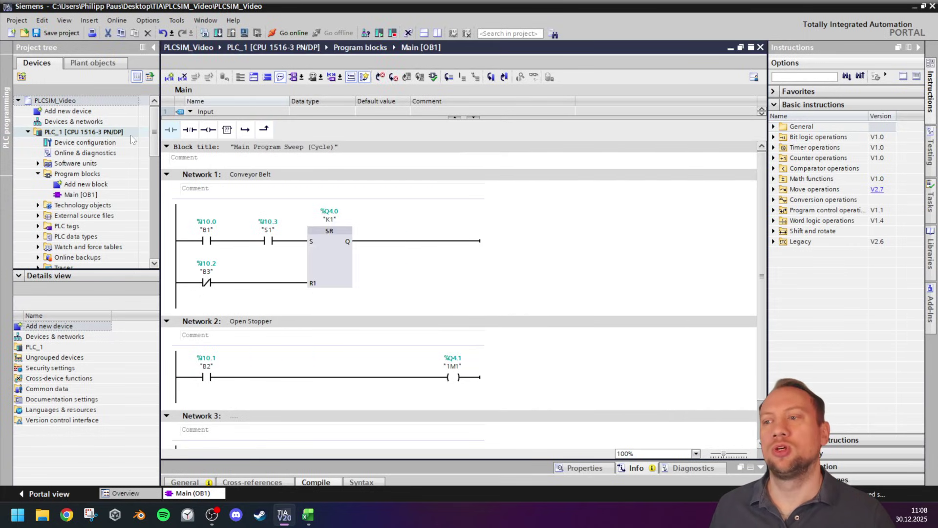
Select PLC_1 in the project tree and locate the S7-PLCSIM V20 shortcut on the desktop.
{"action": "left_click", "coordinate": [65, 133]}
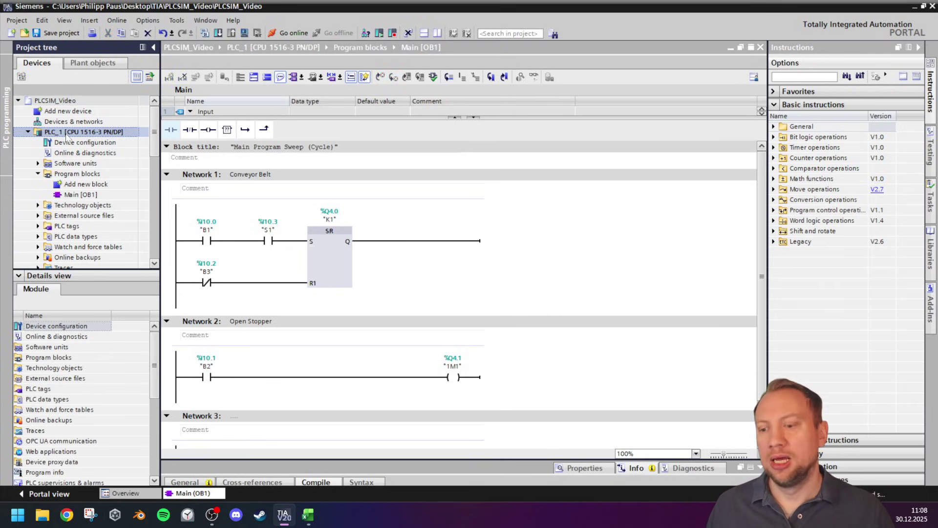
{"action": "left_click", "coordinate": [914, 7]}
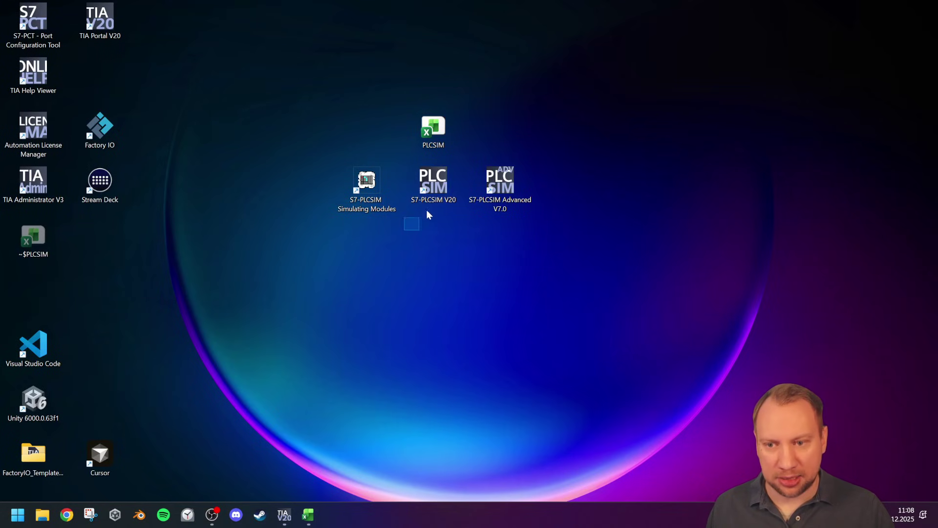
{"action": "left_click_drag", "start_coordinate": [405, 230], "coordinate": [463, 164]}
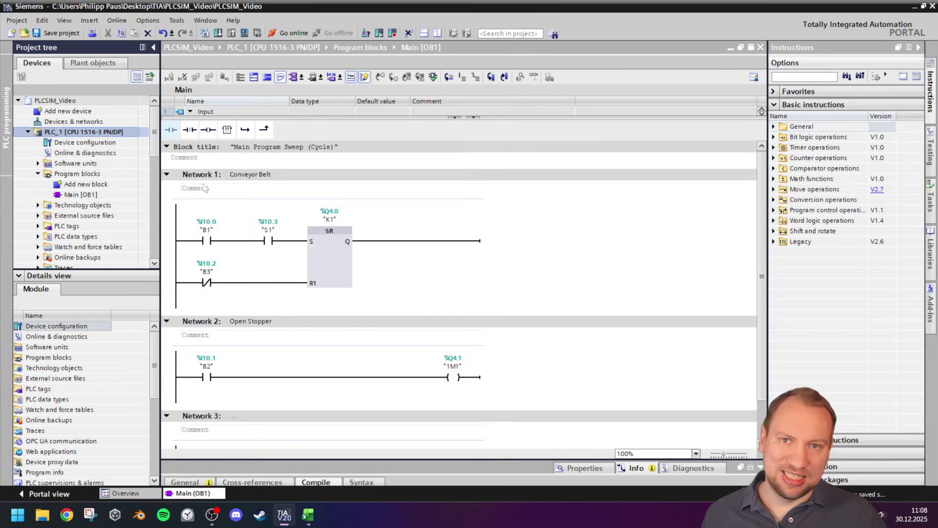
Return to TIA Portal and look for a way to start the simulation among the commands for PLC_1.
{"action": "left_click", "coordinate": [106, 135]}
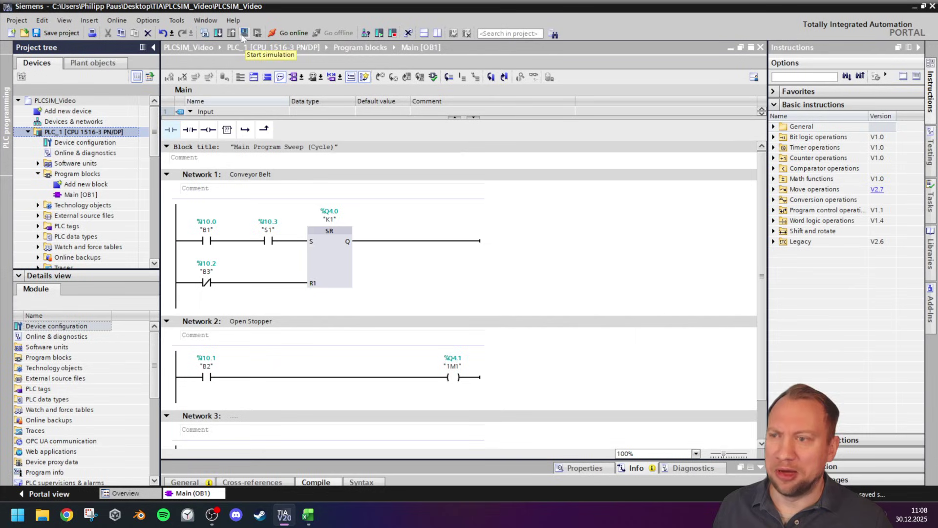
{"action": "right_click", "coordinate": [96, 133]}
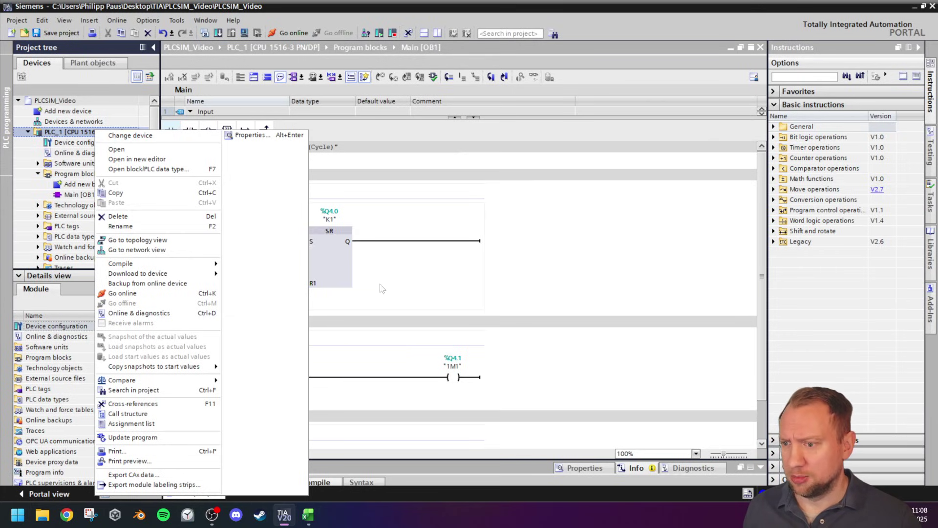
{"action": "left_click", "coordinate": [492, 272]}
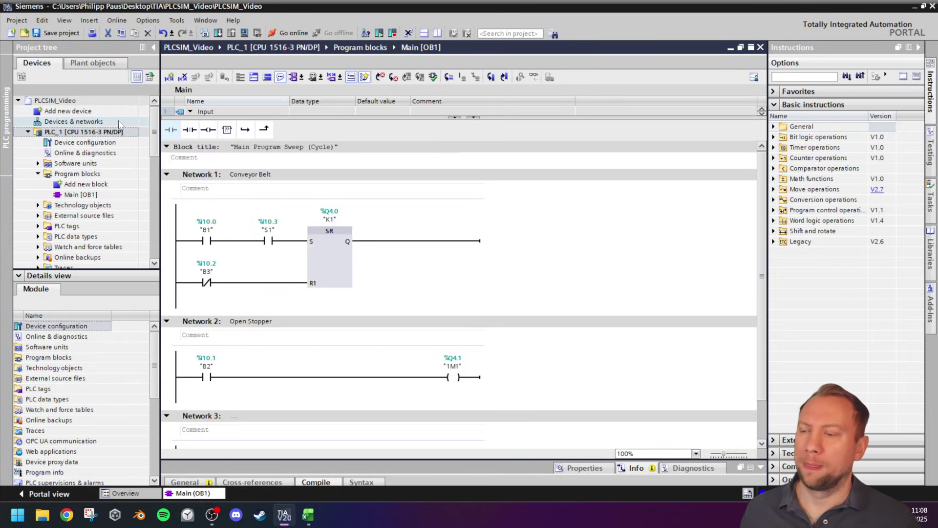
Check whether Start simulation is available for different project tree entries, including External source files, the project node and PLC_1.
{"action": "left_click", "coordinate": [55, 133]}
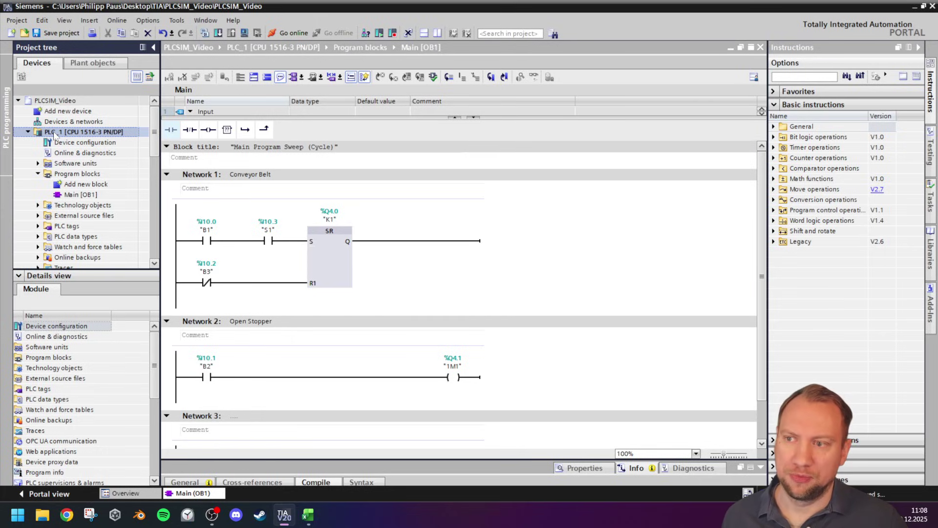
{"action": "left_click", "coordinate": [68, 111]}
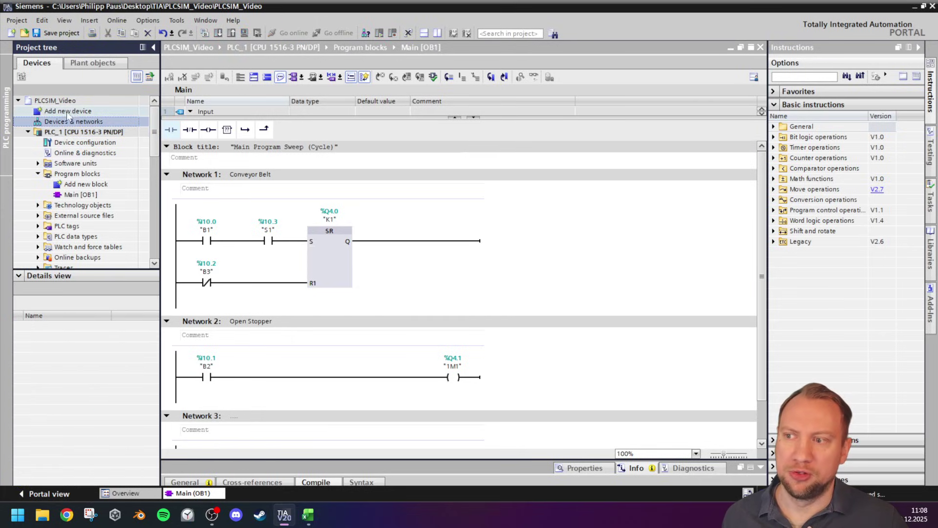
{"action": "left_click", "coordinate": [83, 215]}
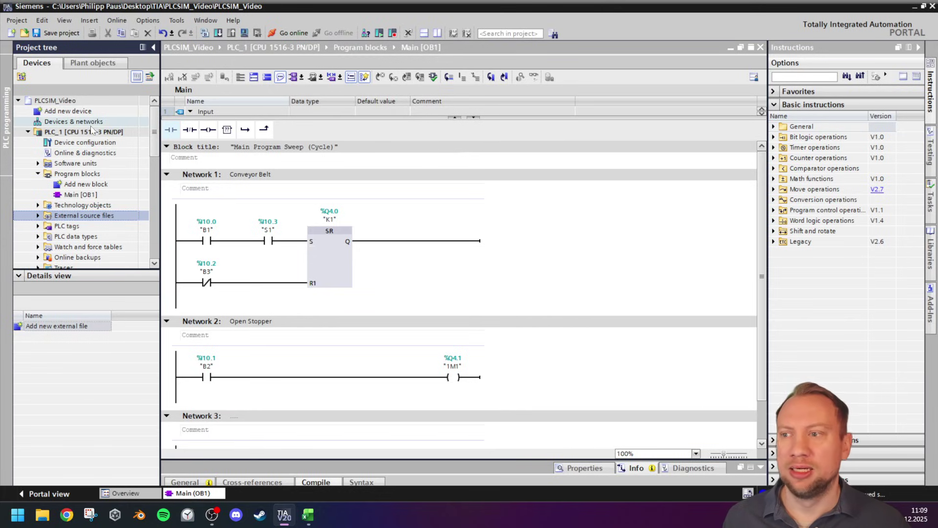
{"action": "left_click", "coordinate": [92, 127]}
{"action": "left_click", "coordinate": [69, 100]}
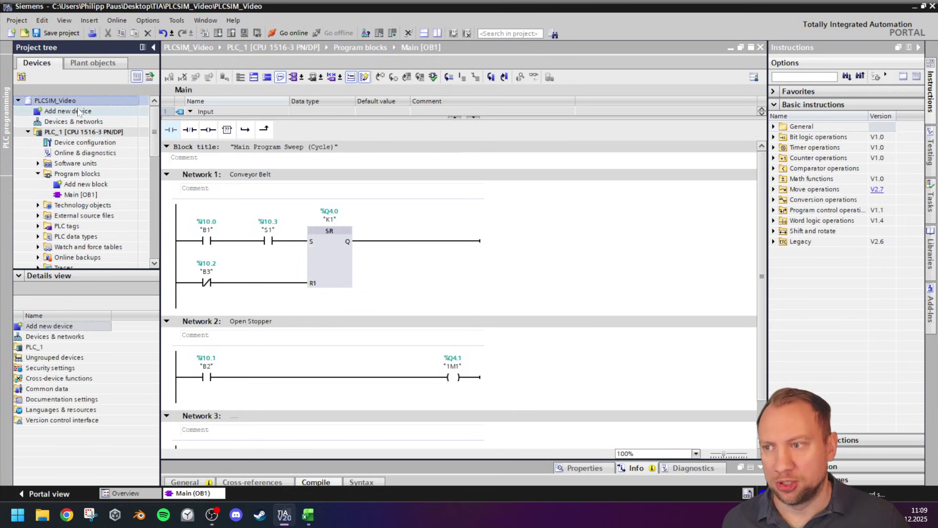
{"action": "left_click", "coordinate": [96, 134]}
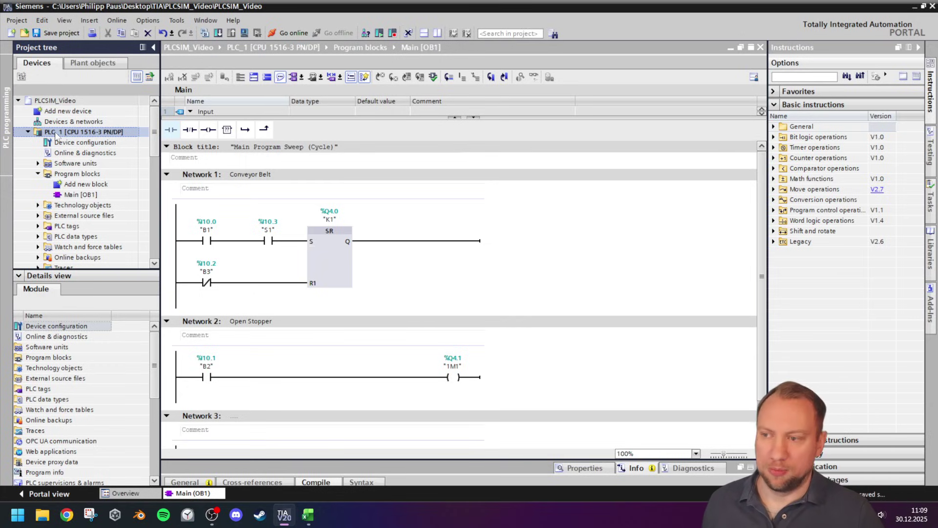
{"action": "left_click", "coordinate": [242, 34]}
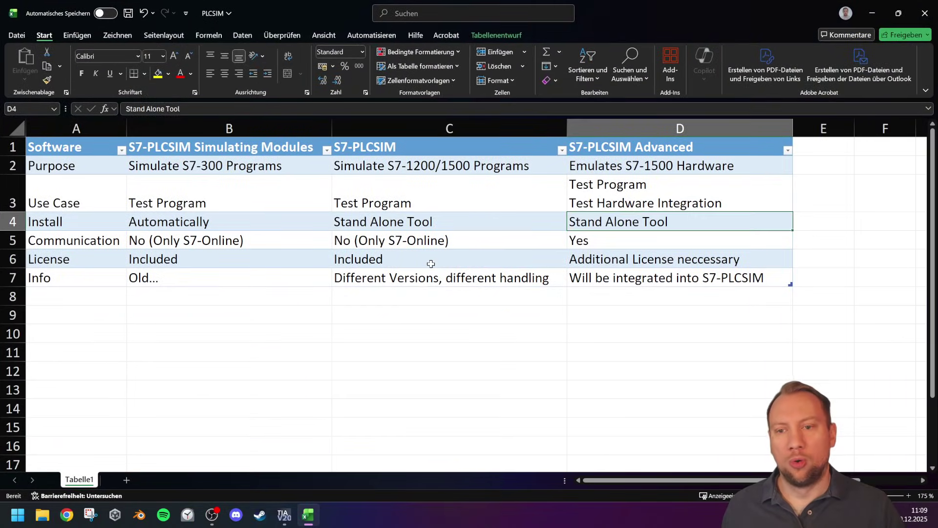
Switch to the Excel table and compare the S7-PLCSIM communication entry with the S7-PLCSIM Advanced entries.
{"action": "left_click", "coordinate": [431, 264]}
{"action": "left_click_drag", "start_coordinate": [430, 201], "coordinate": [432, 247]}
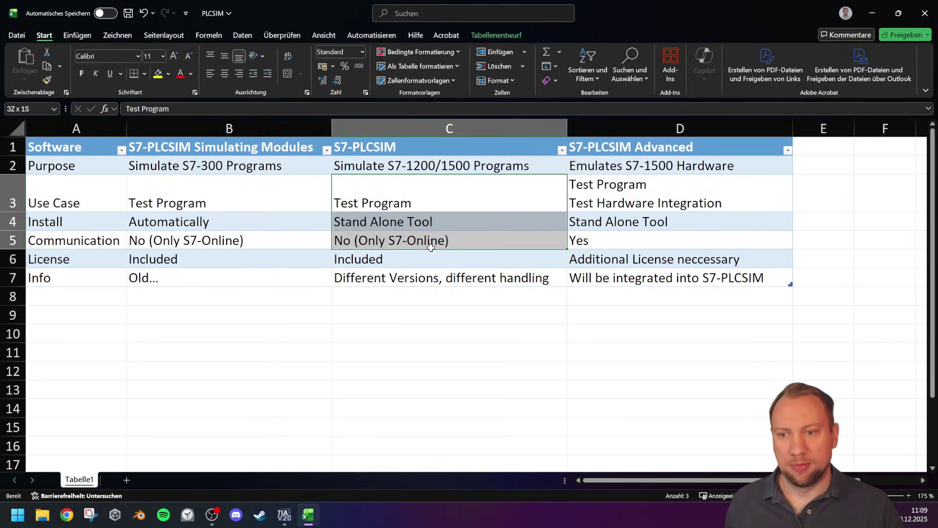
{"action": "left_click", "coordinate": [4, 234]}
{"action": "left_click", "coordinate": [471, 239]}
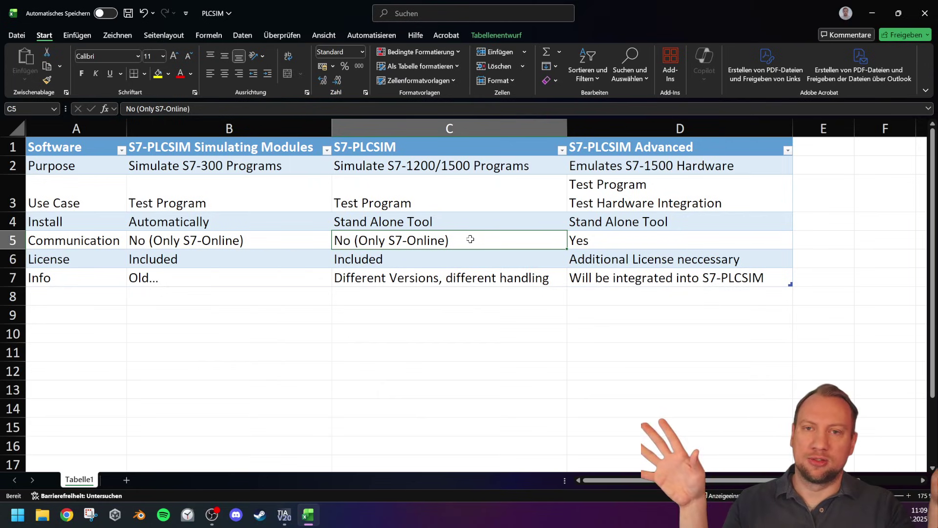
{"action": "left_click_drag", "start_coordinate": [672, 166], "coordinate": [676, 251]}
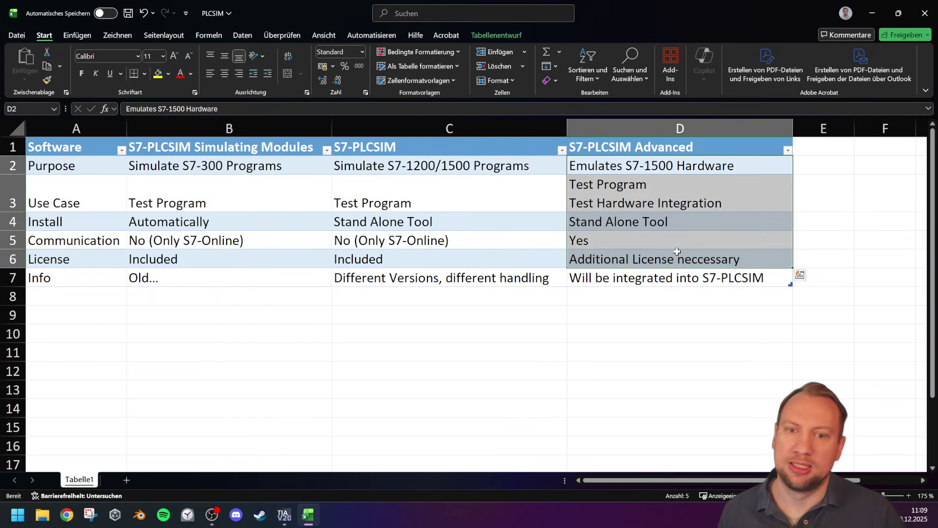
Switch back to TIA Portal and start the simulation for PLC_1, accepting that all other online interfaces are disabled.
{"action": "left_click", "coordinate": [452, 246]}
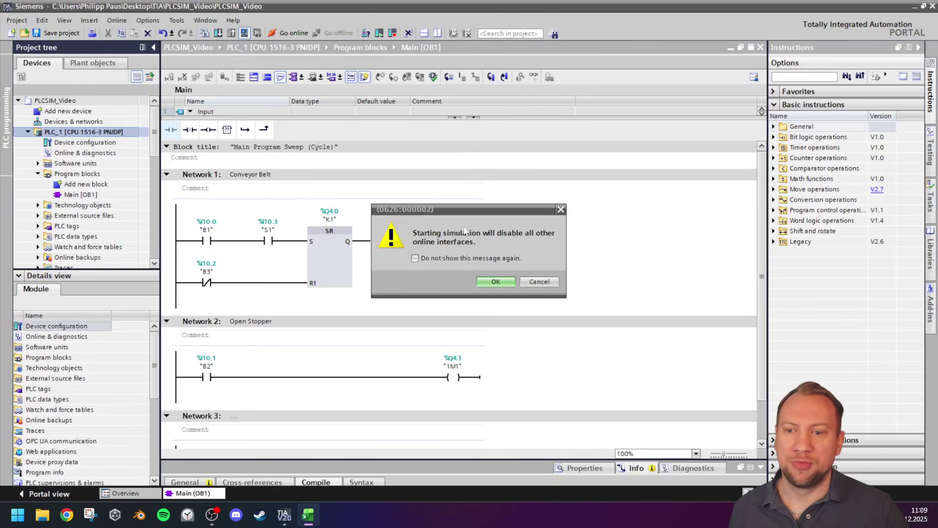
{"action": "left_click", "coordinate": [435, 280]}
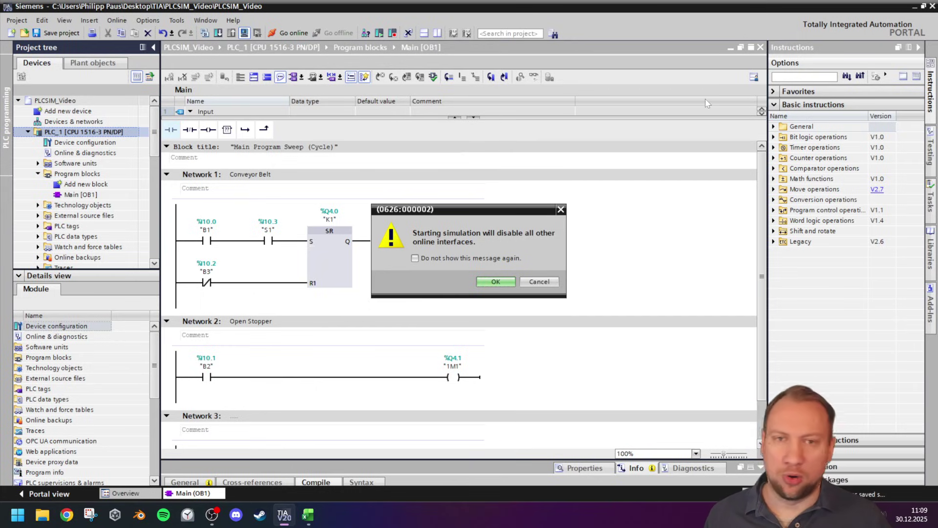
{"action": "left_click", "coordinate": [494, 282]}
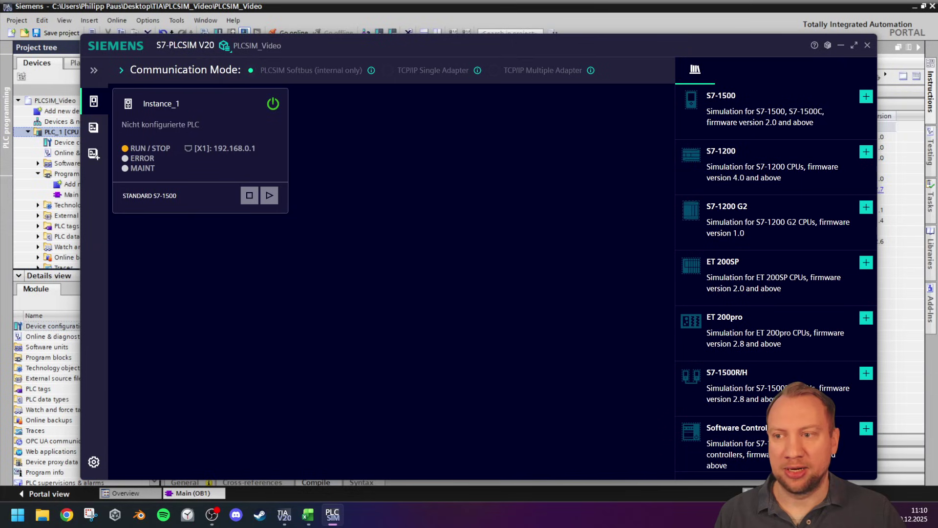
Select Instance_1 in S7-PLCSIM V20 to view its name and settings.
{"action": "double_click", "coordinate": [157, 103]}
{"action": "left_click_drag", "start_coordinate": [156, 104], "coordinate": [182, 102]}
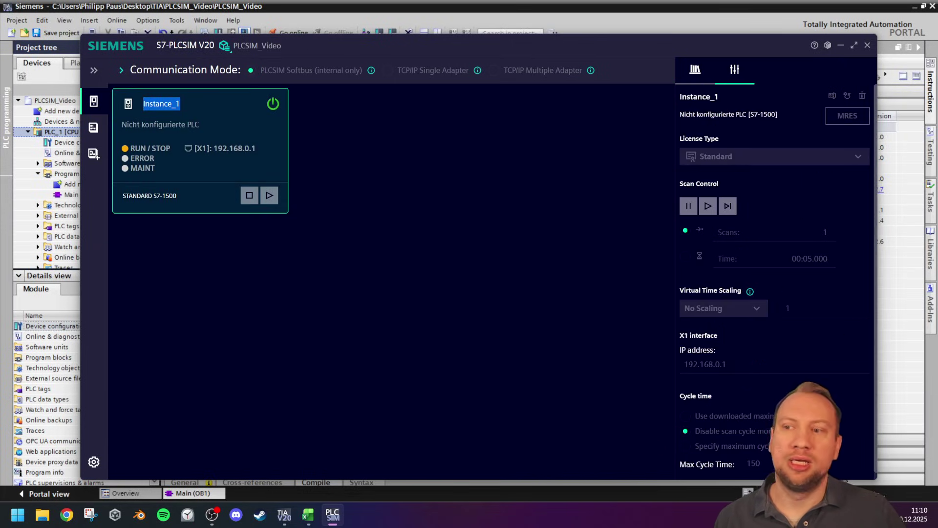
{"action": "left_click", "coordinate": [151, 129]}
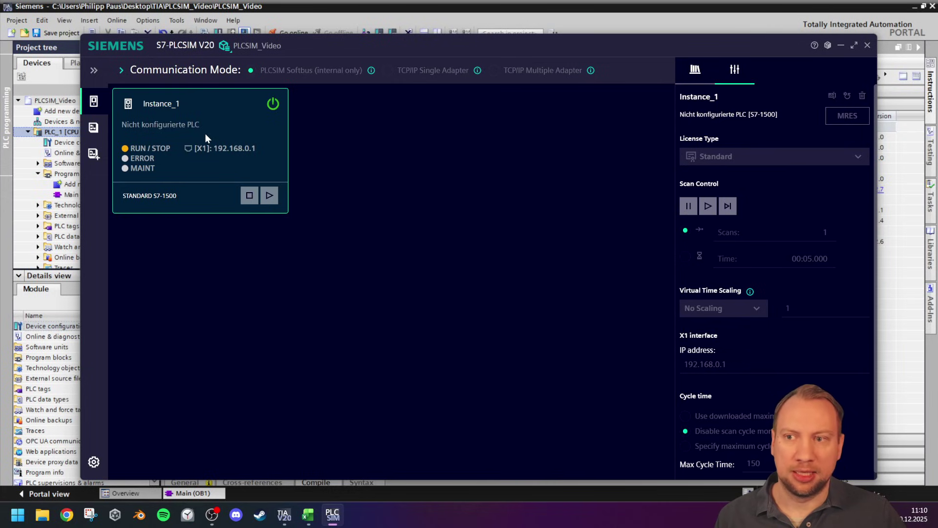
Check the PLCSIM Softbus (internal only) description and expand the communication mode overview to compare the modes.
{"action": "left_click", "coordinate": [272, 75]}
{"action": "left_click", "coordinate": [272, 76]}
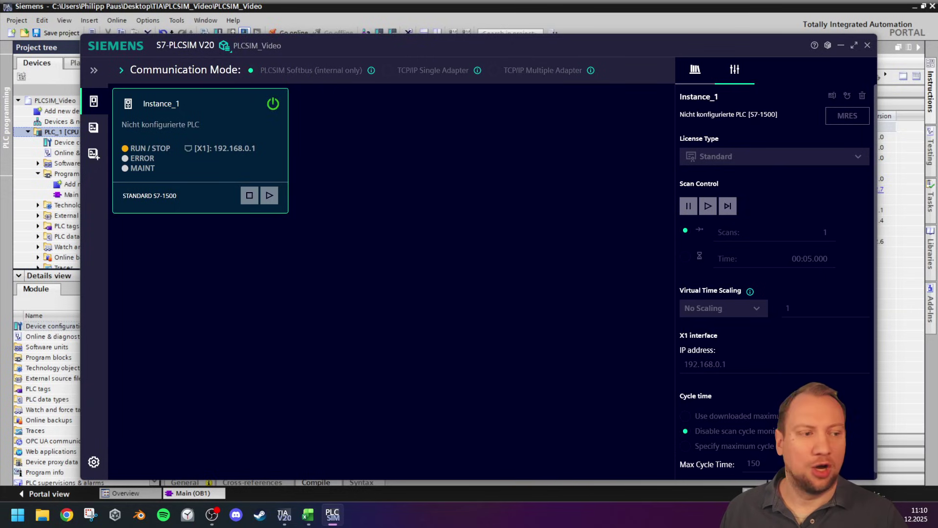
{"action": "left_click", "coordinate": [285, 80]}
{"action": "left_click", "coordinate": [285, 78]}
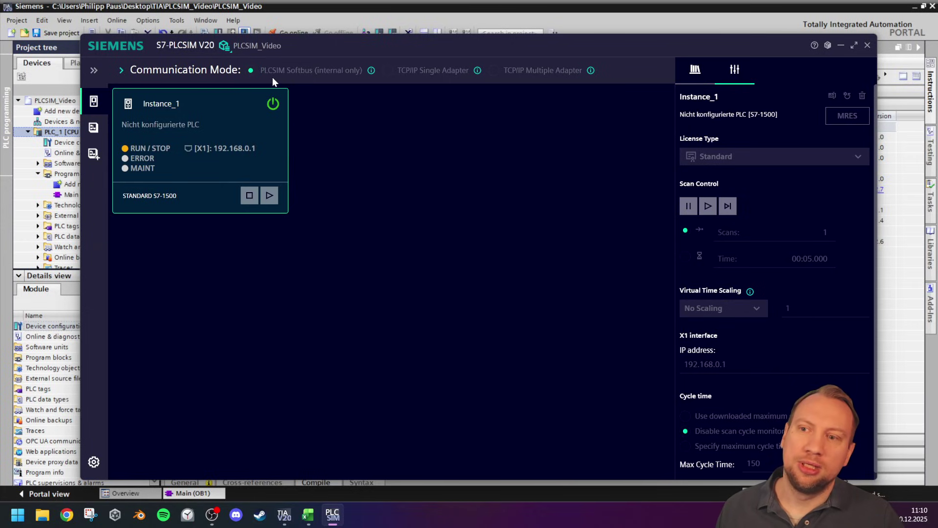
{"action": "left_click", "coordinate": [273, 77]}
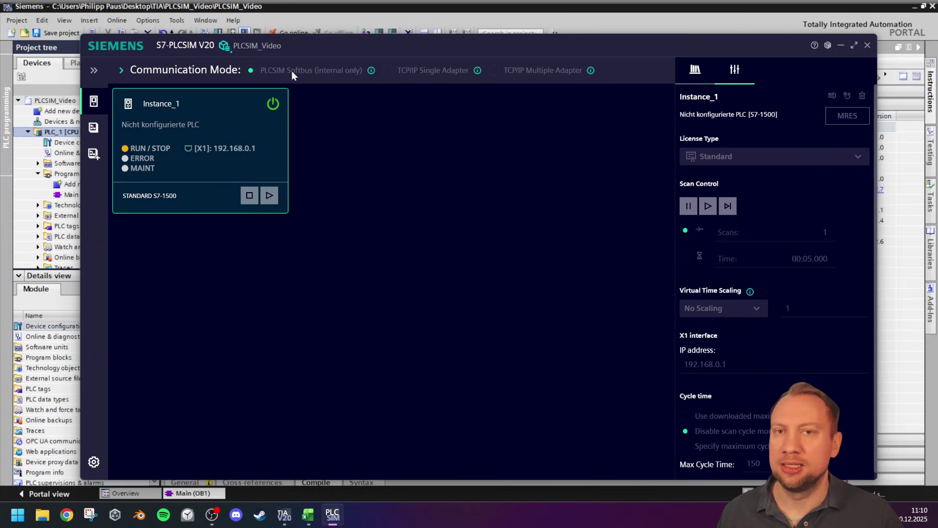
{"action": "left_click", "coordinate": [305, 77]}
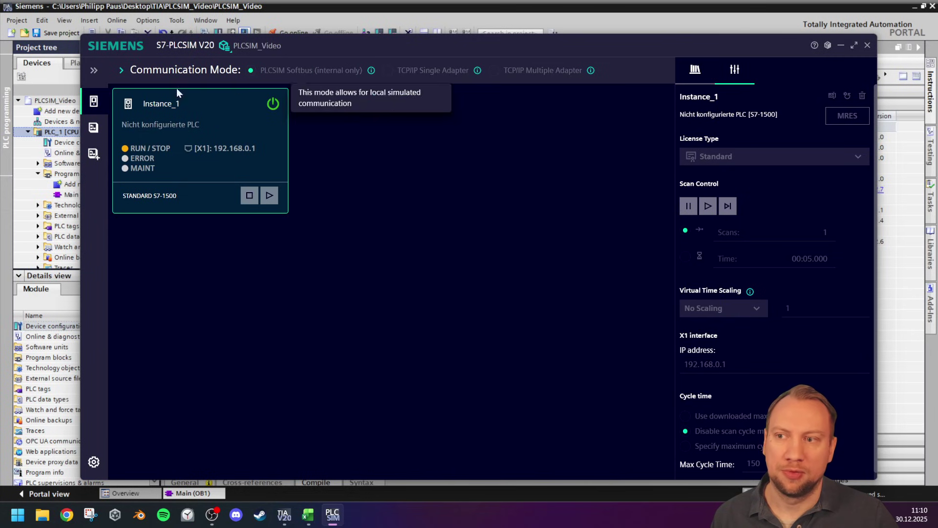
{"action": "left_click", "coordinate": [120, 71]}
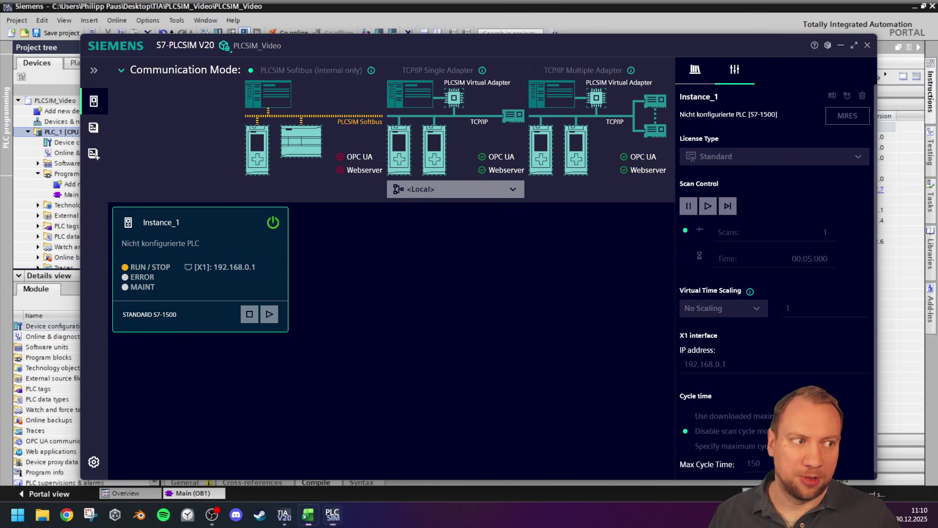
Switch to the Excel table and change the S7-PLCSIM communication entry in C5 to "No (Only PLCSIM Softbus)".
{"action": "left_click", "coordinate": [308, 514]}
{"action": "left_click", "coordinate": [405, 222]}
{"action": "double_click", "coordinate": [407, 240]}
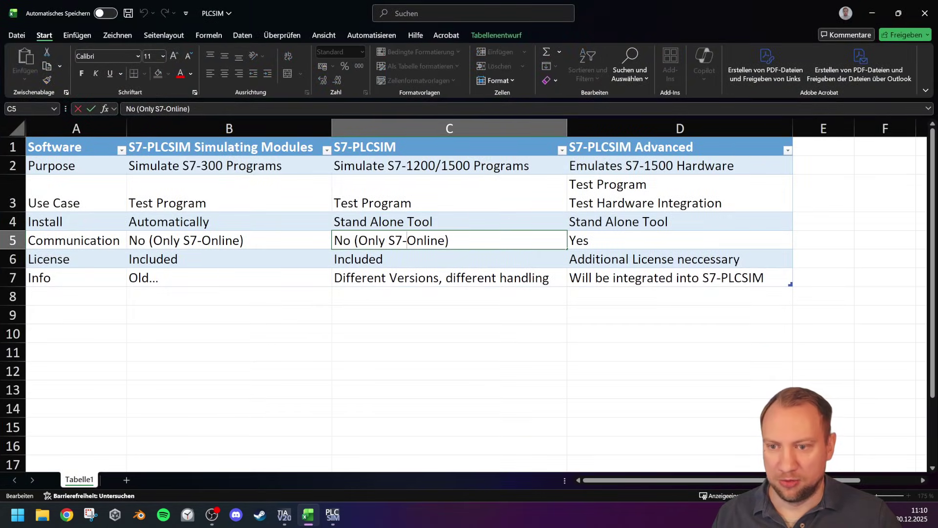
{"action": "key", "text": "BackSpace"}
{"action": "key", "text": "BackSpace"}
{"action": "key", "text": "BackSpace"}
{"action": "key", "text": "Delete"}
{"action": "key", "text": "Delete"}
{"action": "key", "text": "Delete"}
{"action": "key", "text": "Delete"}
{"action": "key", "text": "Delete"}
{"action": "key", "text": "Delete"}
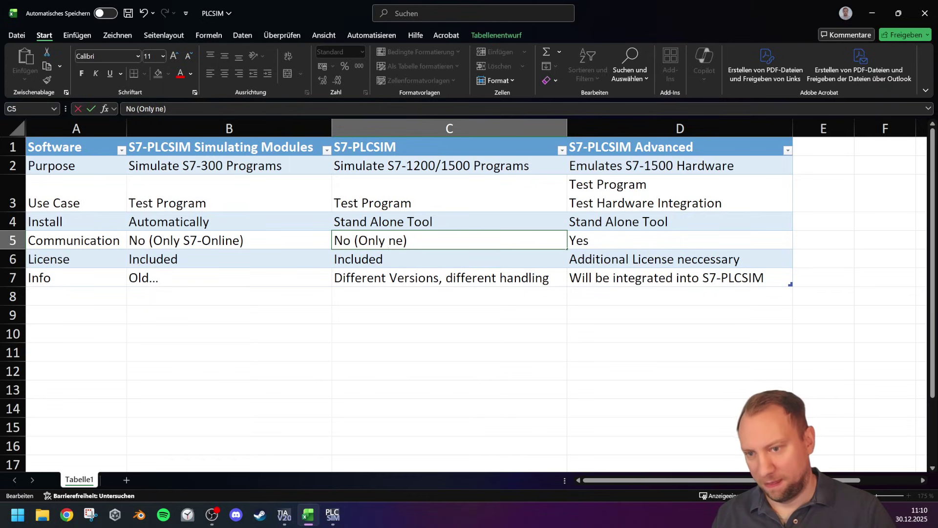
{"action": "type", "text": "PLCSIM Soft"}
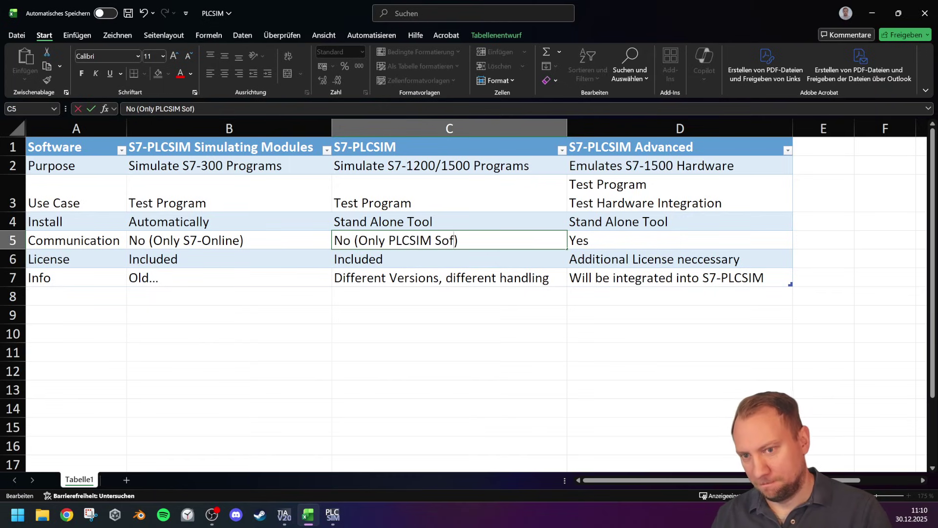
{"action": "type", "text": "bus"}
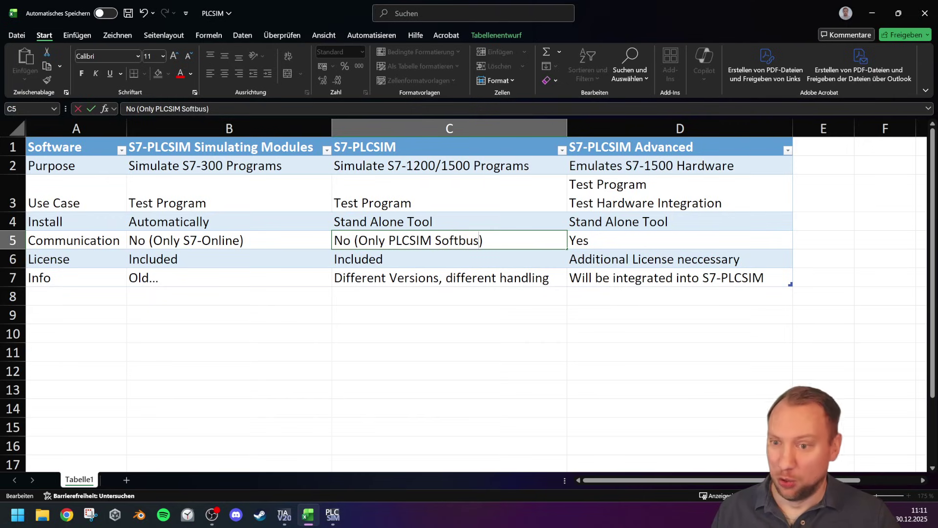
Copy the PLCSIM Softbus wording from C5 into the communication entry of S7-PLCSIM Simulating Modules in B5.
{"action": "key", "text": "ctrl+shift+Left"}
{"action": "key", "text": "ctrl+shift+Left"}
{"action": "key", "text": "ctrl+shift+Left"}
{"action": "key", "text": "ctrl+shift+Left"}
{"action": "key", "text": "ctrl+c"}
{"action": "left_click", "coordinate": [235, 246]}
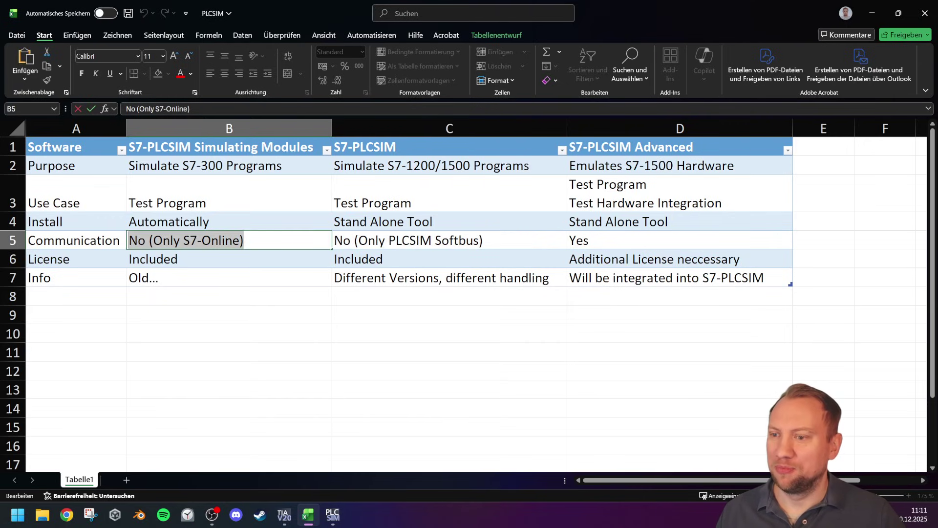
{"action": "key", "text": "ctrl+v"}
{"action": "left_click", "coordinate": [409, 368]}
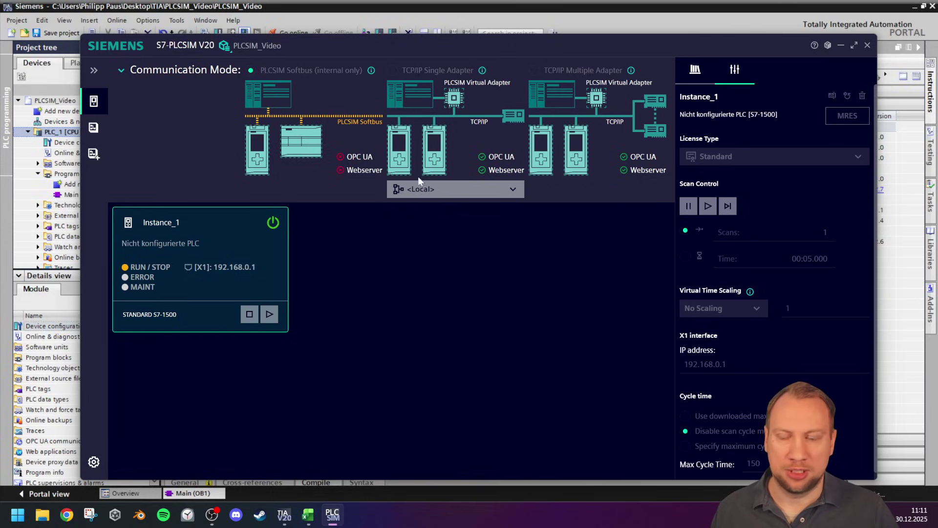
Return to S7-PLCSIM, review Instance_1's power state and license type against the communication modes, and collapse the mode overview.
{"action": "left_click", "coordinate": [272, 222]}
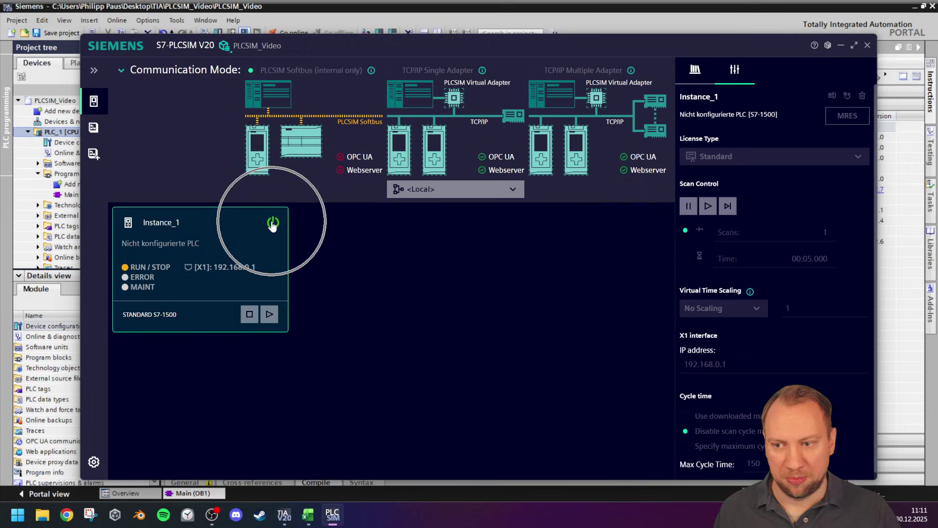
{"action": "left_click", "coordinate": [272, 223]}
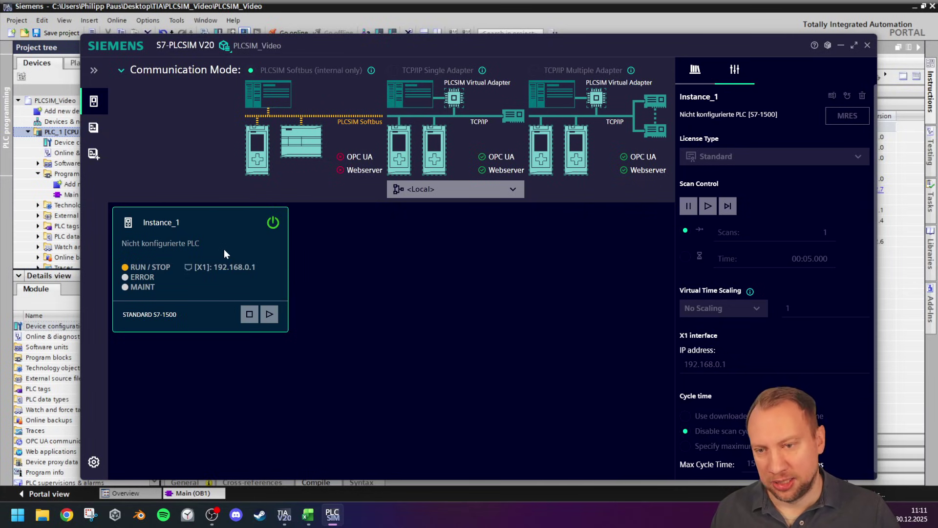
{"action": "left_click", "coordinate": [722, 166]}
{"action": "left_click", "coordinate": [722, 166]}
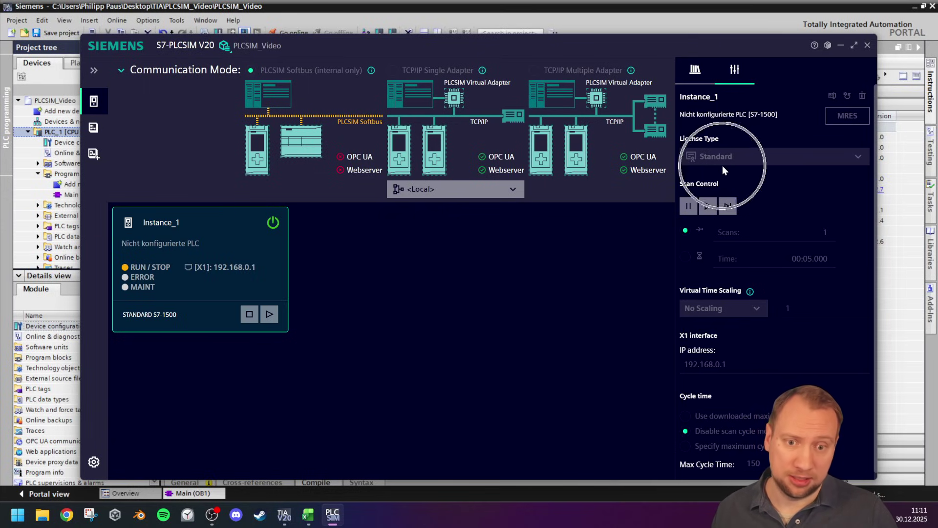
{"action": "left_click", "coordinate": [722, 166]}
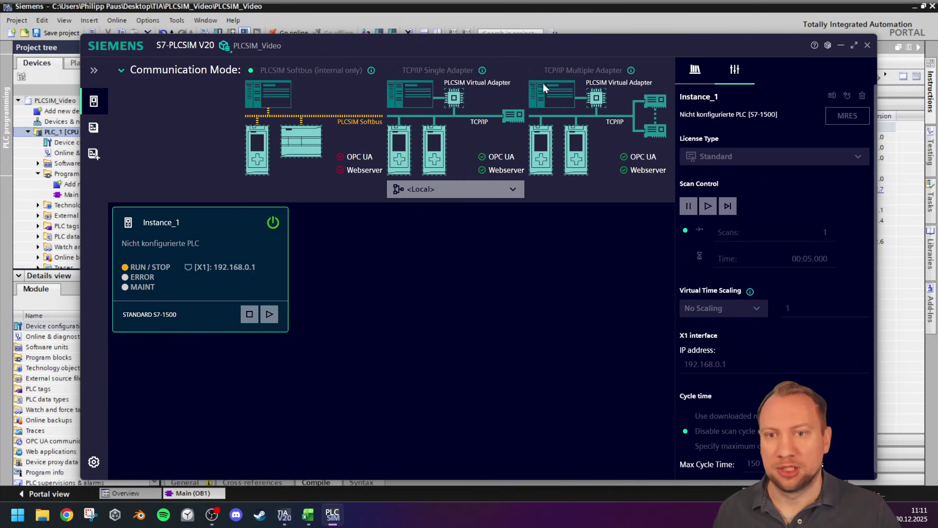
{"action": "left_click", "coordinate": [122, 73]}
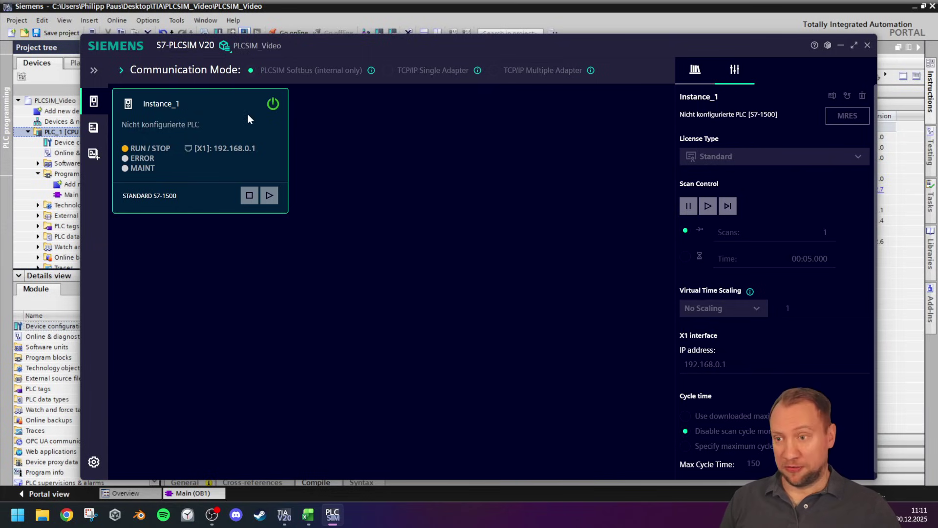
Return to TIA Portal and download PLC_1 to the simulated CPUcommon at 192.168.0.1, trusting its certificate and leaving Start modules at No action.
{"action": "left_click", "coordinate": [841, 46]}
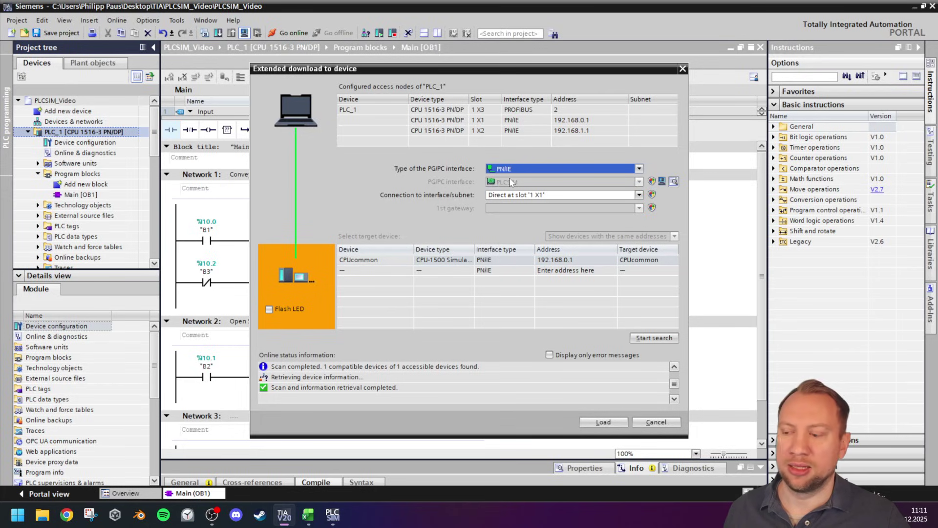
{"action": "left_click", "coordinate": [524, 263]}
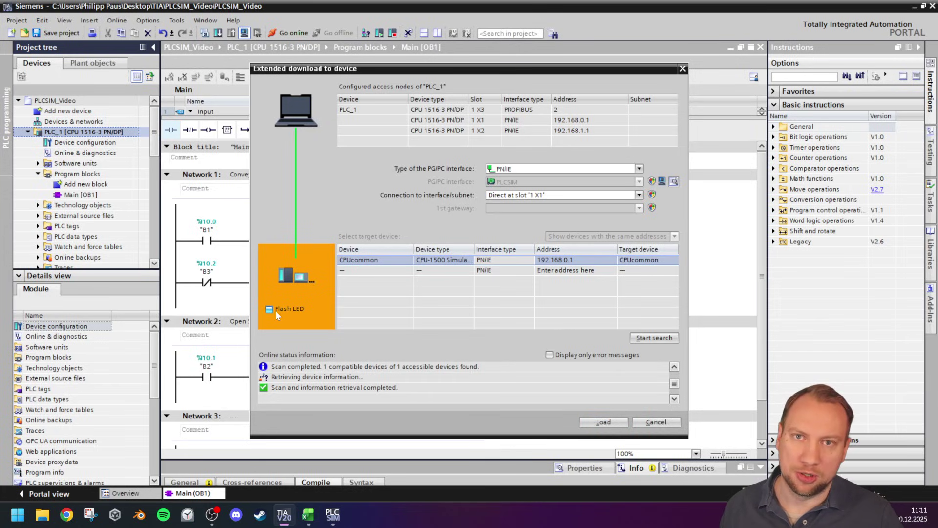
{"action": "left_click", "coordinate": [625, 421]}
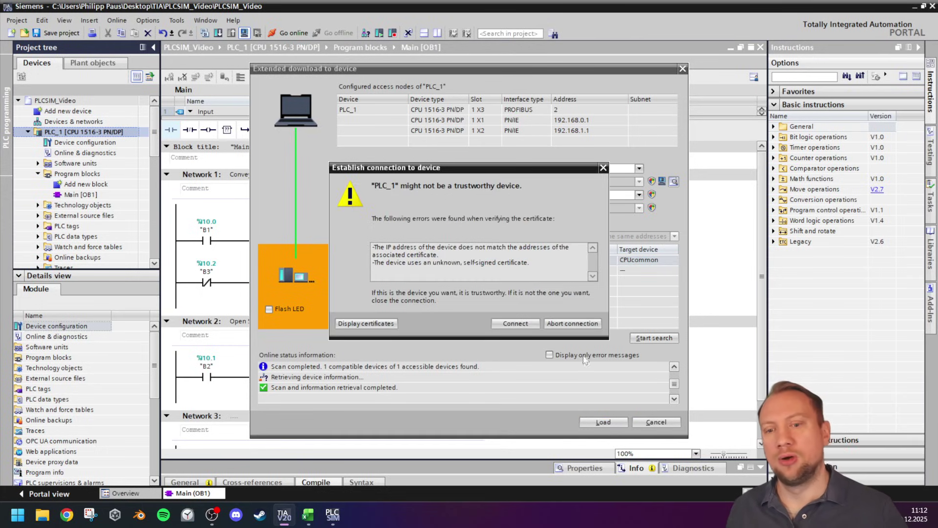
{"action": "left_click", "coordinate": [518, 322]}
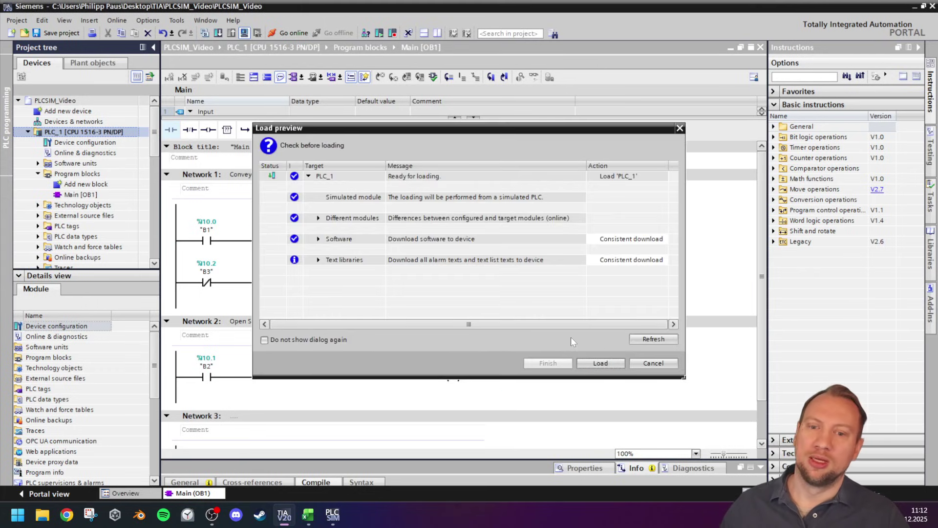
{"action": "left_click", "coordinate": [612, 362]}
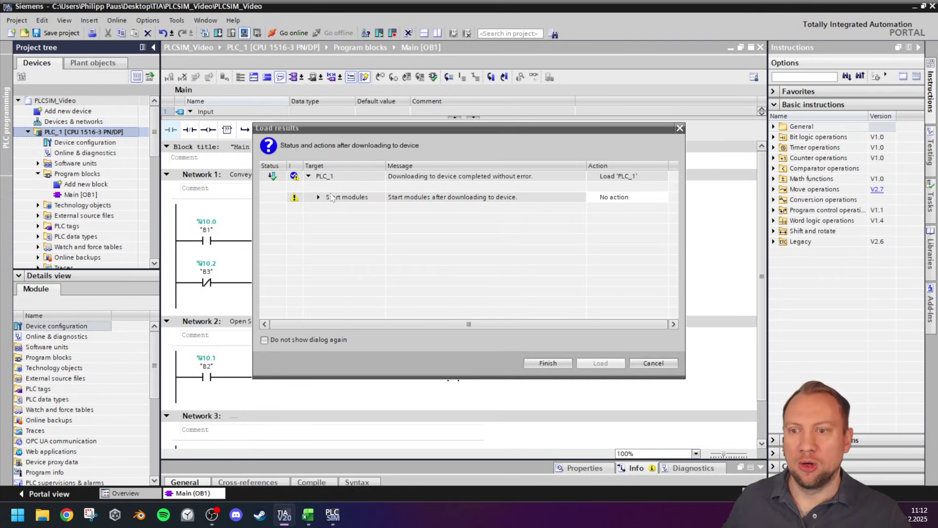
{"action": "left_click", "coordinate": [548, 363]}
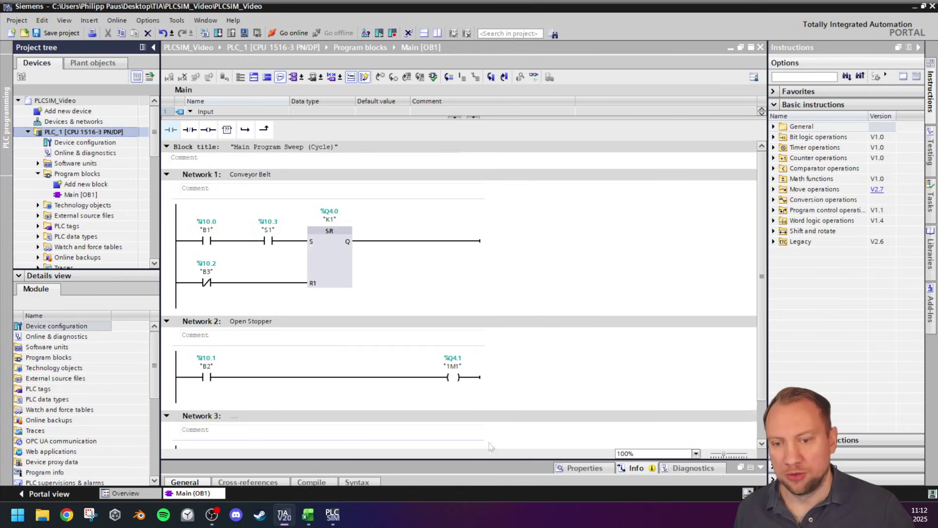
Set Instance_1 to RUN in S7-PLCSIM, and turn on online monitoring of Main [OB1] in TIA Portal.
{"action": "left_click", "coordinate": [332, 515]}
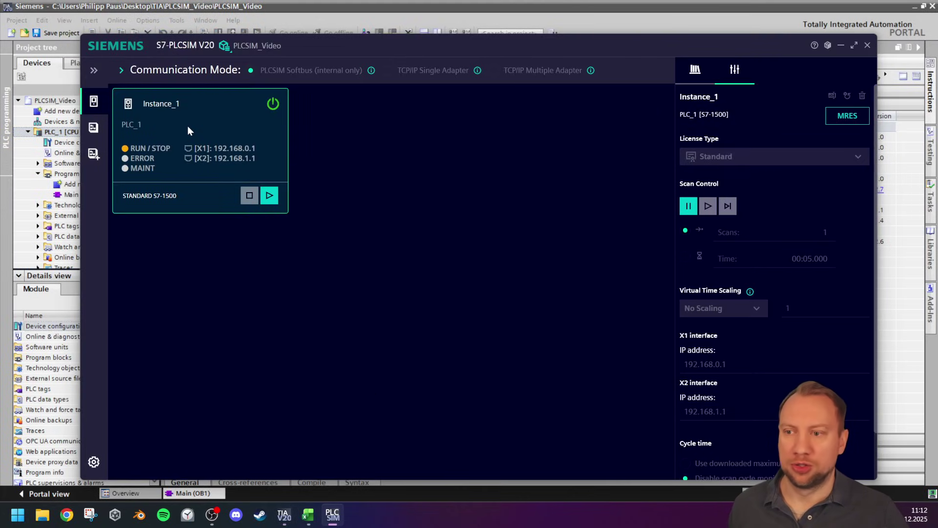
{"action": "left_click", "coordinate": [269, 195]}
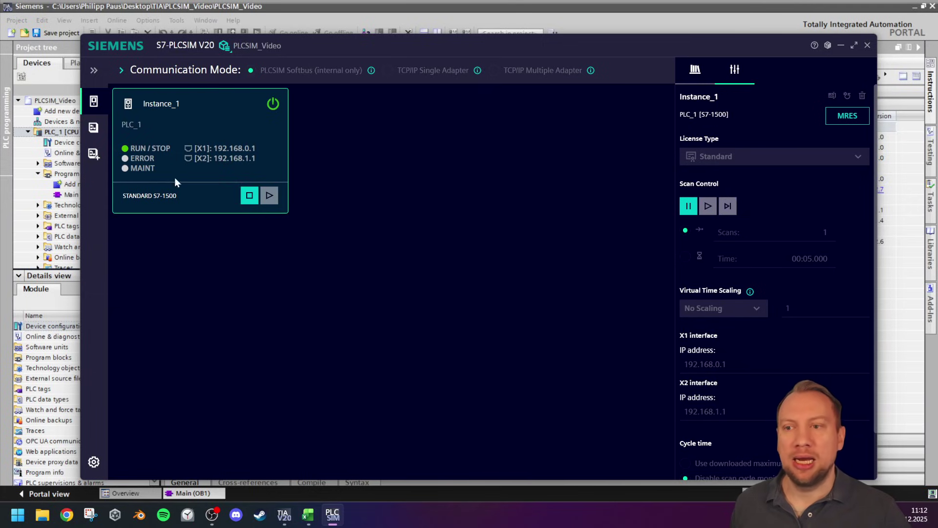
{"action": "left_click", "coordinate": [535, 5]}
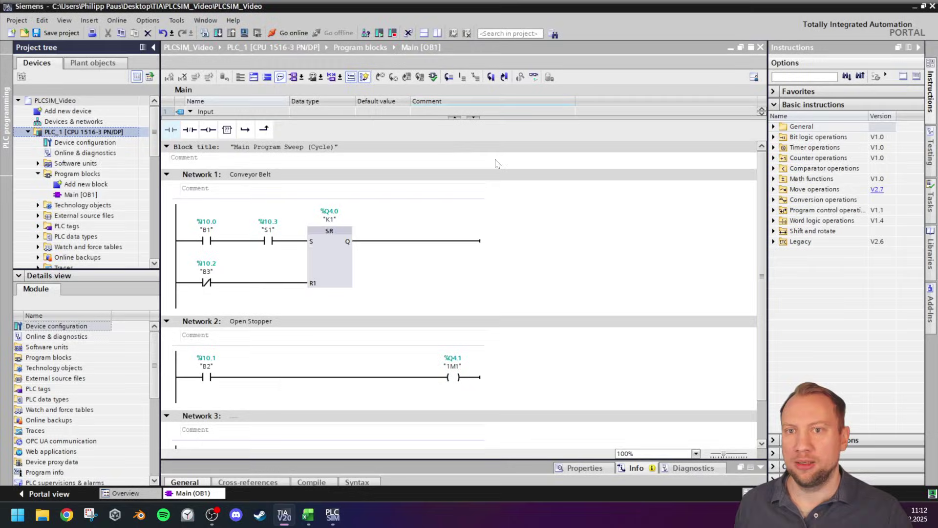
{"action": "left_click", "coordinate": [536, 78]}
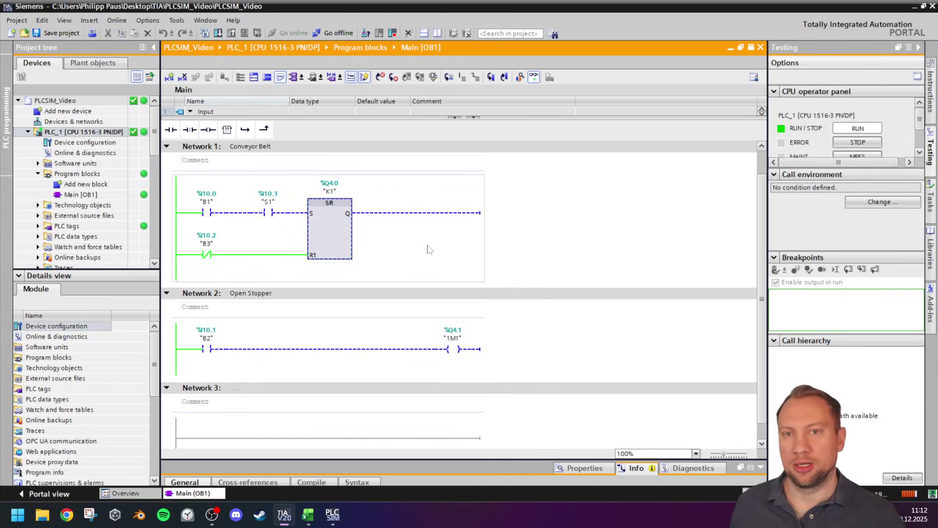
Stop PLC_1 from TIA Portal's CPU operator panel, and set Instance_1 back to RUN in S7-PLCSIM.
{"action": "left_click", "coordinate": [859, 142]}
{"action": "left_click", "coordinate": [495, 273]}
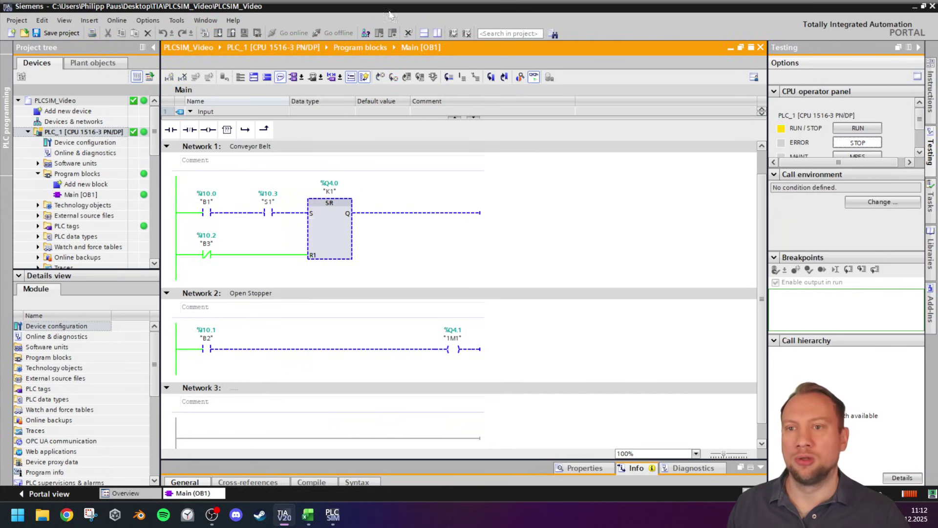
{"action": "left_click", "coordinate": [332, 514]}
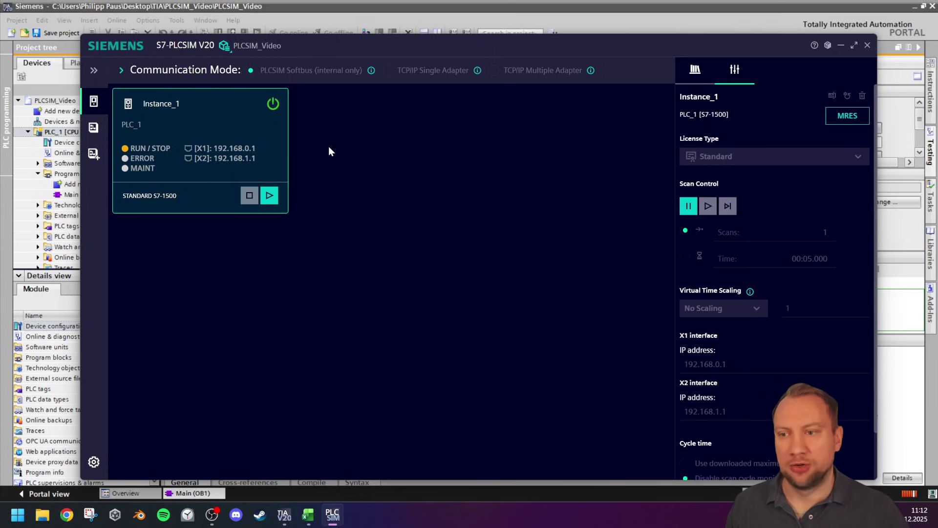
{"action": "left_click", "coordinate": [328, 145]}
{"action": "left_click", "coordinate": [328, 146]}
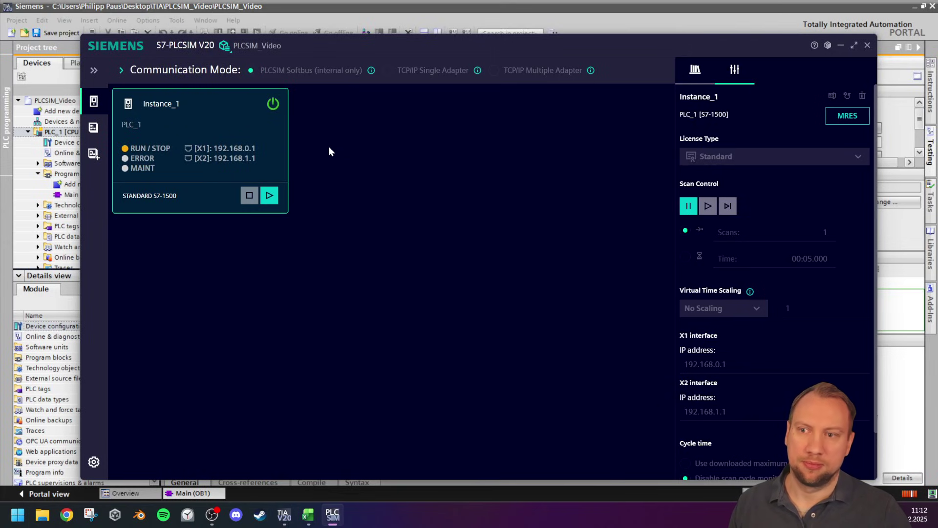
{"action": "left_click", "coordinate": [270, 195]}
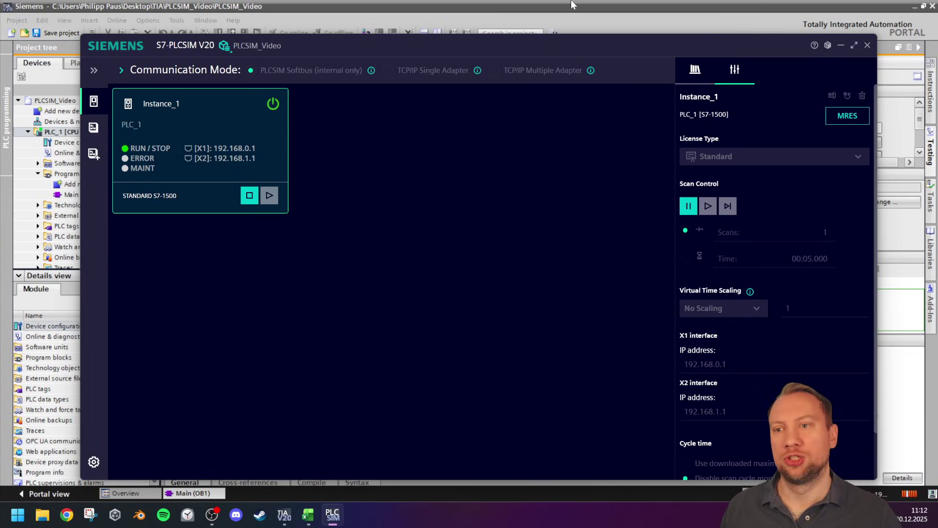
Shrink the TIA Portal window from full screen and arrange it and the resized S7-PLCSIM window on the desktop.
{"action": "left_click_drag", "start_coordinate": [572, 5], "coordinate": [352, 14]}
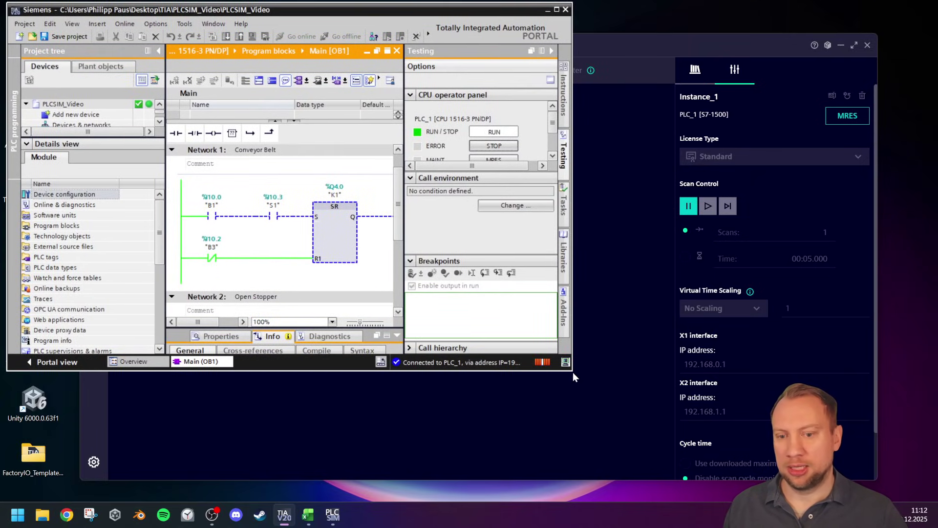
{"action": "left_click_drag", "start_coordinate": [571, 373], "coordinate": [426, 499]}
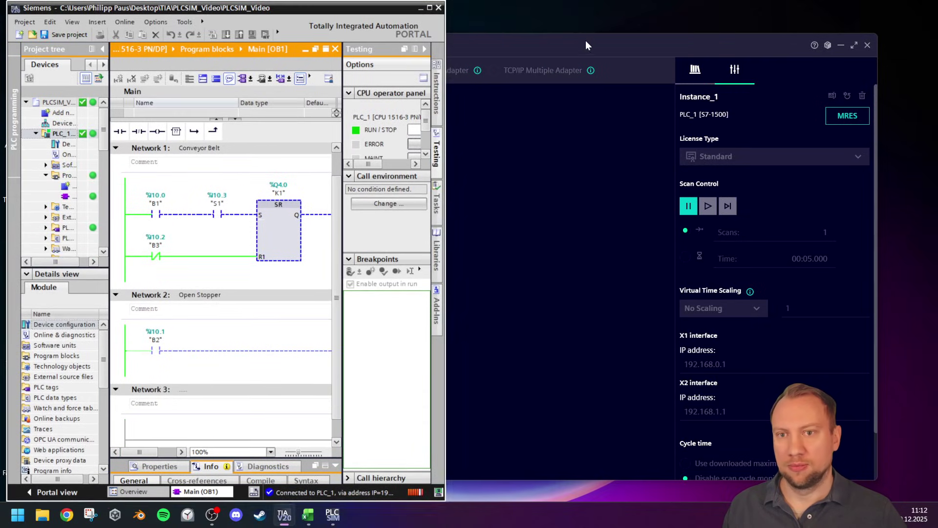
{"action": "left_click_drag", "start_coordinate": [585, 40], "coordinate": [632, 16]}
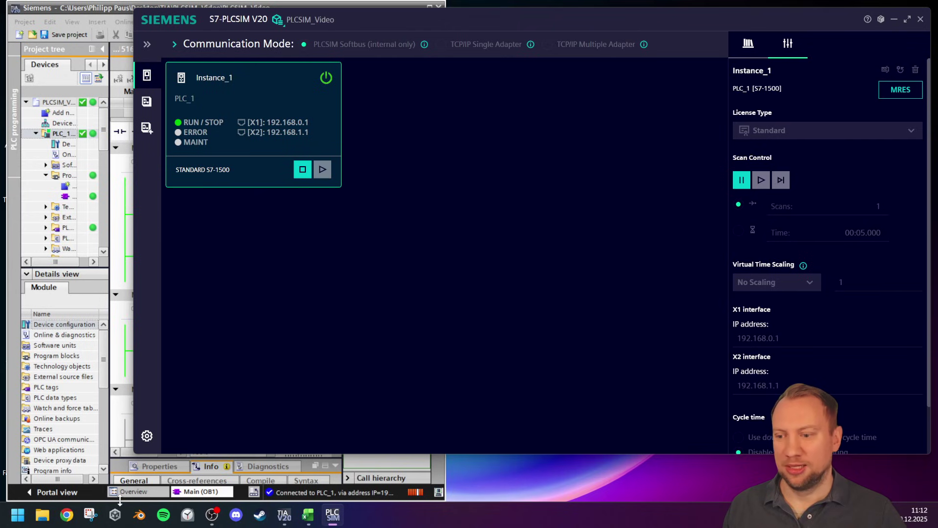
{"action": "left_click_drag", "start_coordinate": [136, 458], "coordinate": [182, 495]}
{"action": "left_click_drag", "start_coordinate": [430, 495], "coordinate": [511, 499]}
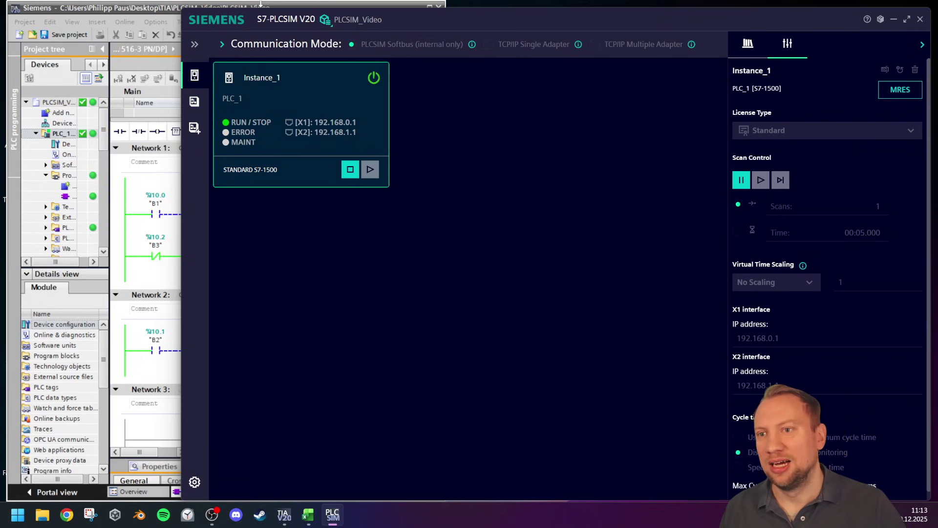
Look through the workspace options of the PLCSIM_Video workspace in S7-PLCSIM.
{"action": "left_click", "coordinate": [330, 23]}
{"action": "left_click", "coordinate": [328, 23]}
{"action": "left_click", "coordinate": [330, 24]}
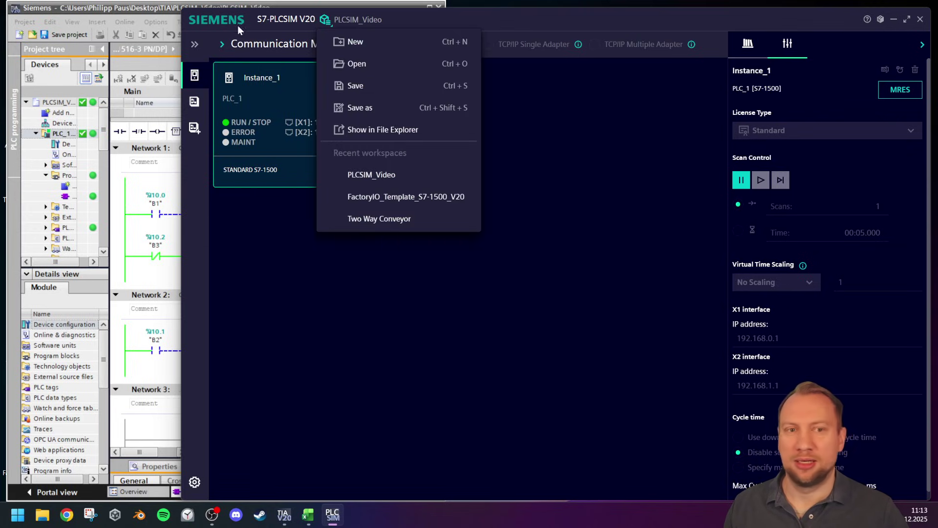
Switch S7-PLCSIM to its compact view, place it beside TIA Portal, and return to the full view.
{"action": "left_click", "coordinate": [880, 20]}
{"action": "left_click_drag", "start_coordinate": [242, 13], "coordinate": [619, 48]}
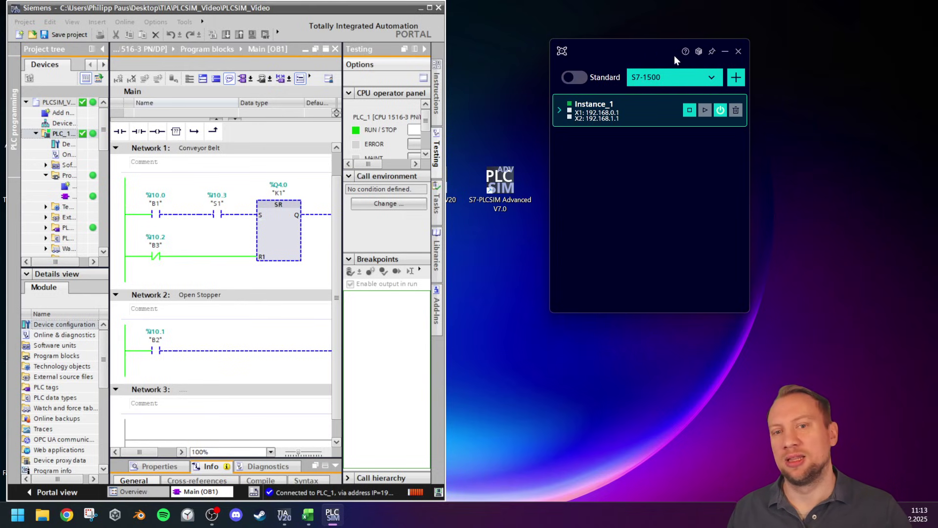
{"action": "left_click_drag", "start_coordinate": [629, 48], "coordinate": [634, 67]}
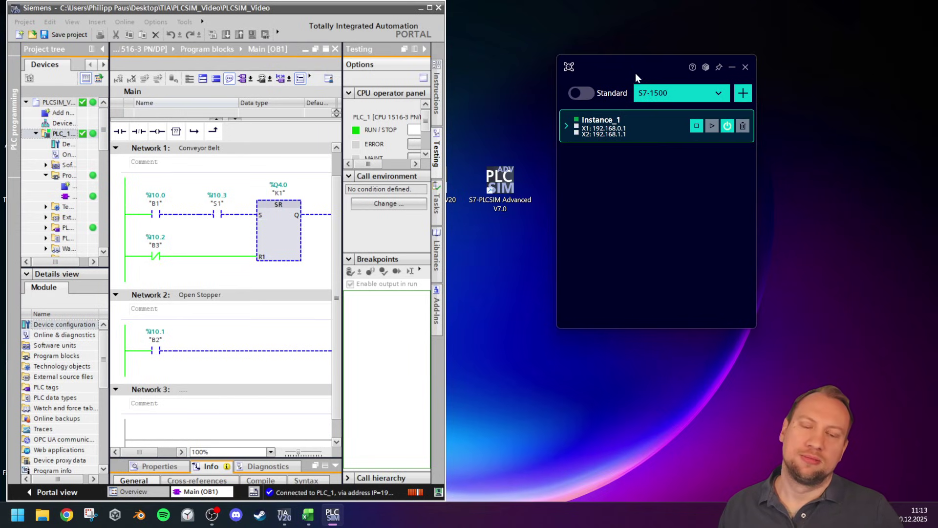
{"action": "left_click", "coordinate": [707, 68]}
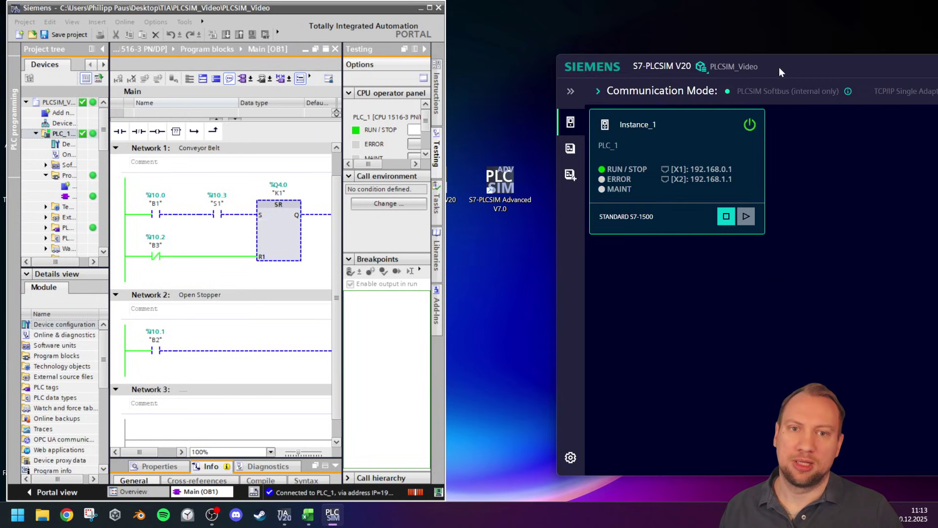
Show the library of CPU types that can be simulated, and place the S7-PLCSIM window beside TIA Portal.
{"action": "left_click_drag", "start_coordinate": [778, 71], "coordinate": [350, 36]}
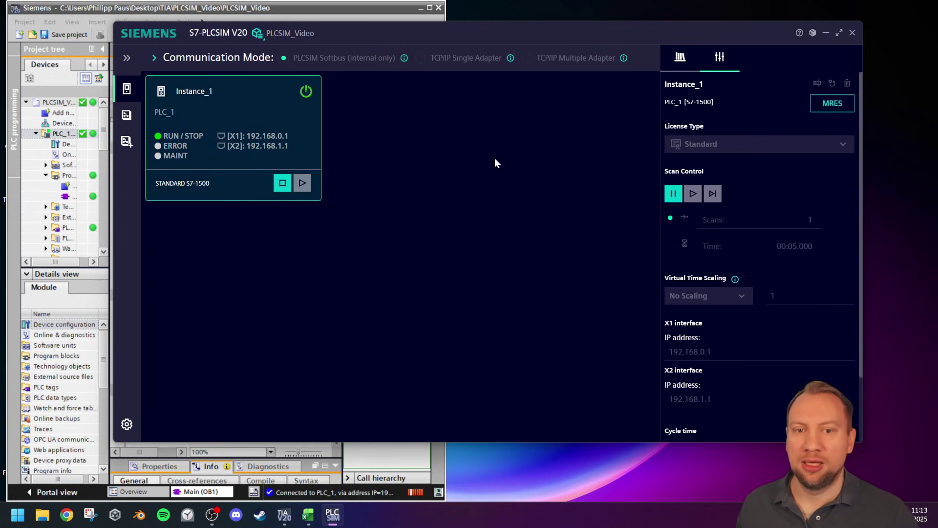
{"action": "left_click", "coordinate": [681, 59]}
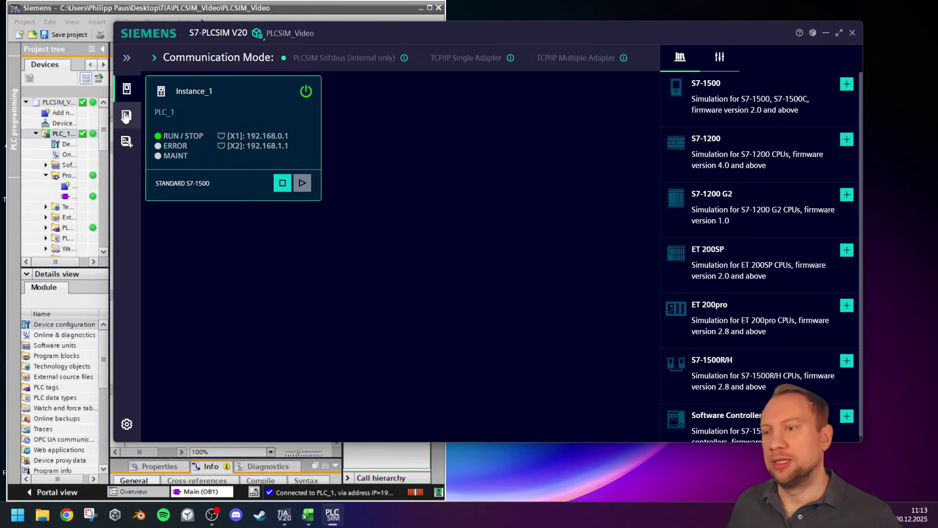
{"action": "left_click_drag", "start_coordinate": [466, 35], "coordinate": [685, 61]}
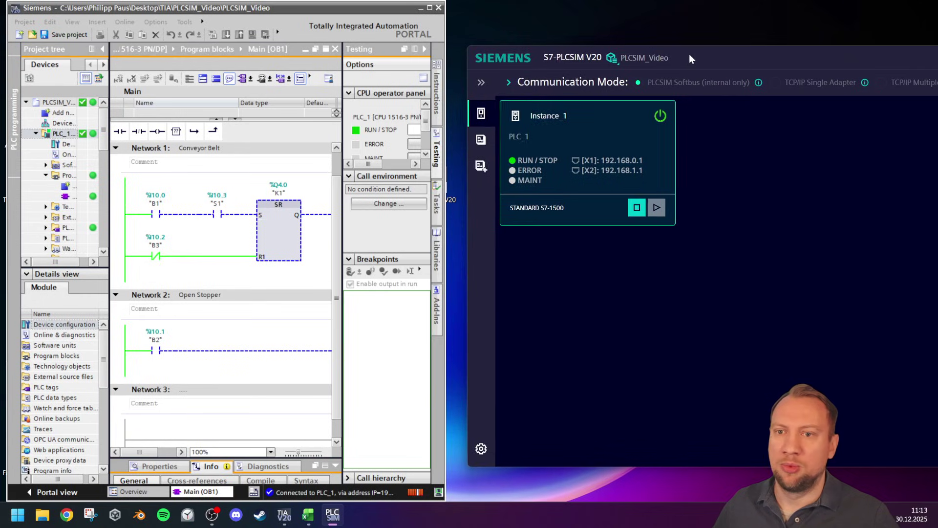
Collapse the Testing pane and project tree in TIA Portal and widen its window to give Main [OB1] more room.
{"action": "left_click", "coordinate": [414, 23]}
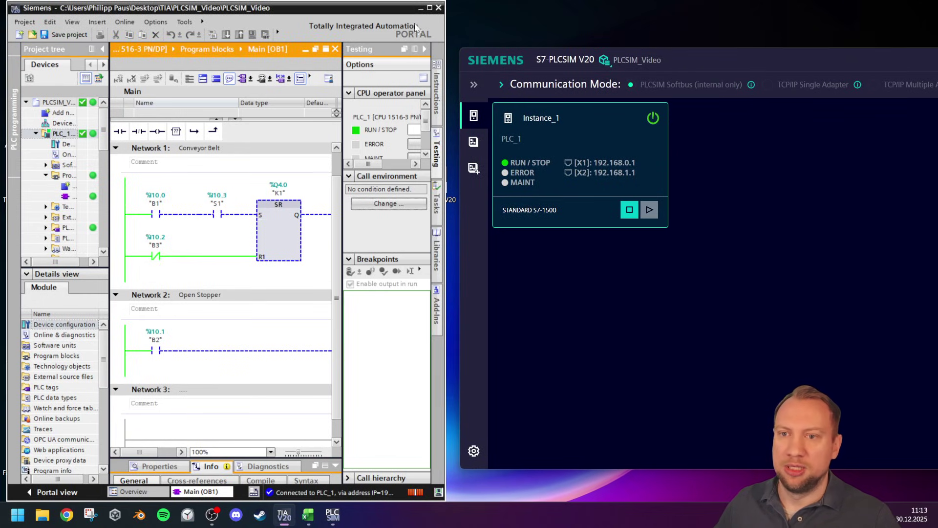
{"action": "left_click", "coordinate": [425, 49]}
{"action": "left_click_drag", "start_coordinate": [445, 176], "coordinate": [485, 175]}
{"action": "left_click", "coordinate": [102, 49]}
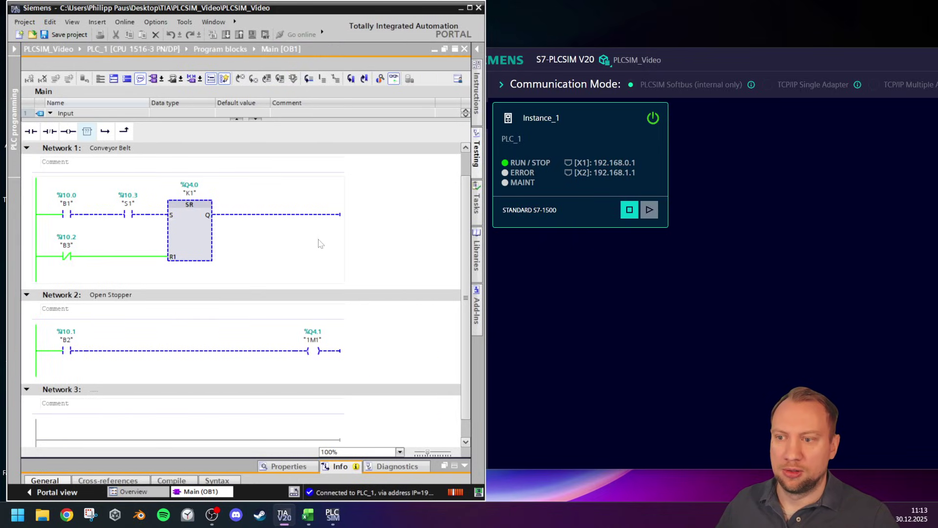
Examine the B1 and S1 contacts and the K1 flip-flop in Network 1, Conveyor Belt.
{"action": "left_click", "coordinate": [76, 215]}
{"action": "left_click", "coordinate": [135, 218]}
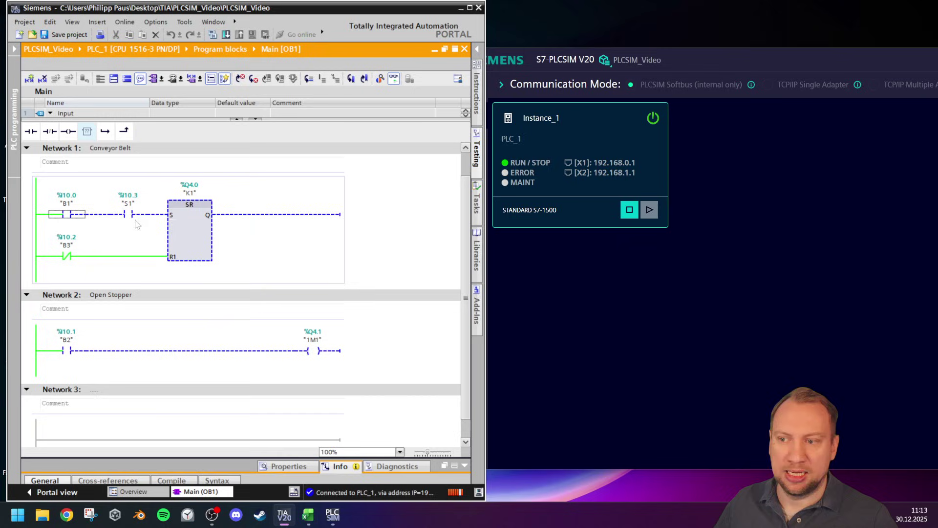
{"action": "left_click", "coordinate": [289, 241]}
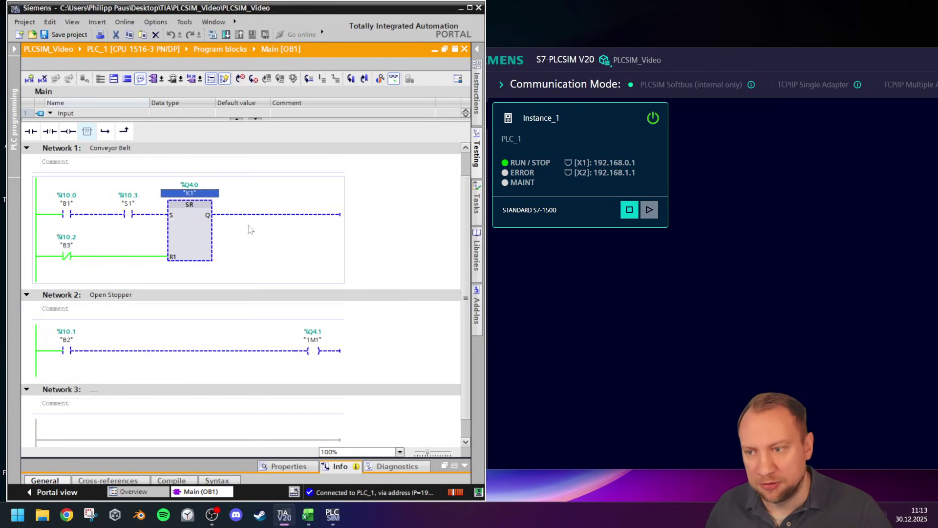
Switch to S7-PLCSIM, open SimView_1, and move the window so its library of simulation items is in view.
{"action": "left_click", "coordinate": [797, 297]}
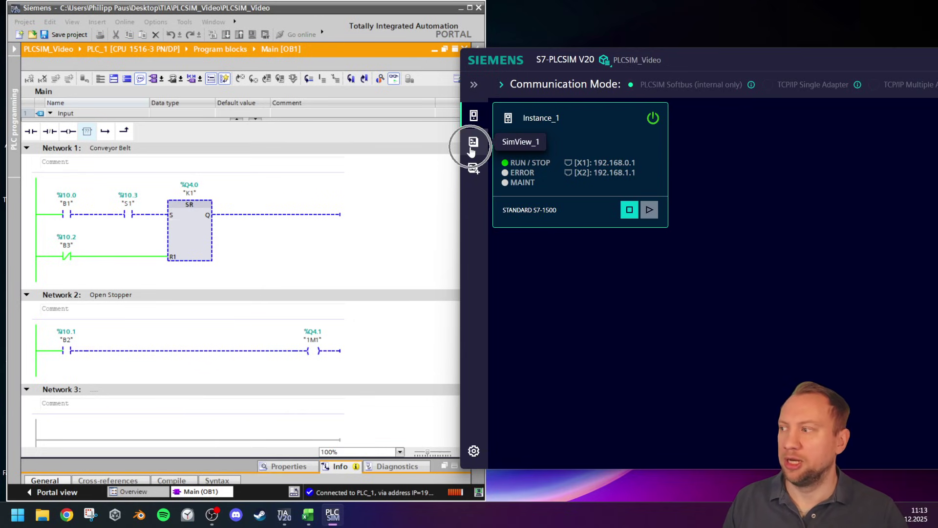
{"action": "left_click", "coordinate": [471, 147]}
{"action": "left_click", "coordinate": [471, 147]}
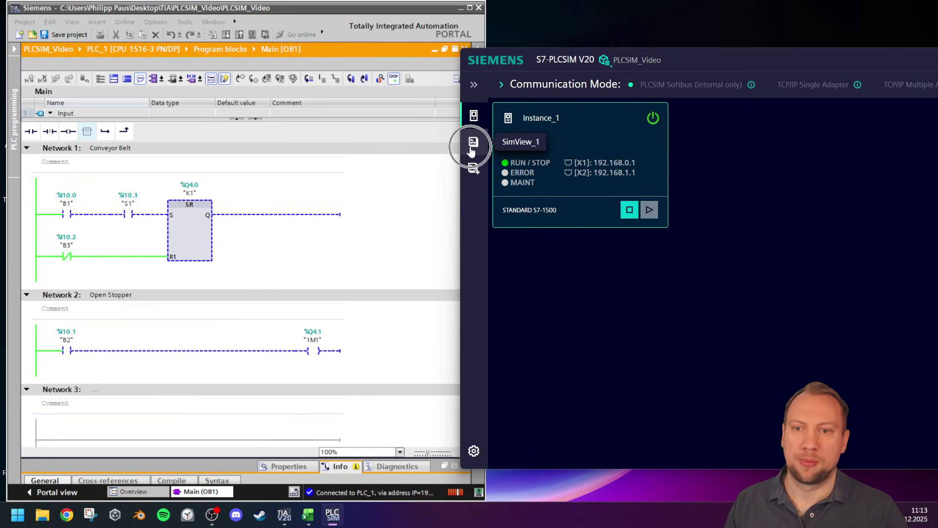
{"action": "left_click", "coordinate": [477, 168]}
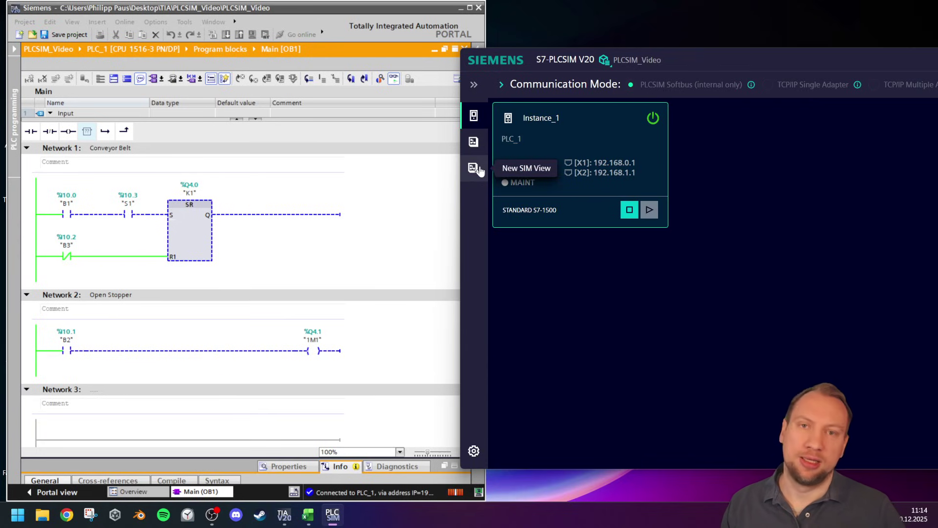
{"action": "left_click", "coordinate": [476, 145]}
{"action": "left_click", "coordinate": [477, 147]}
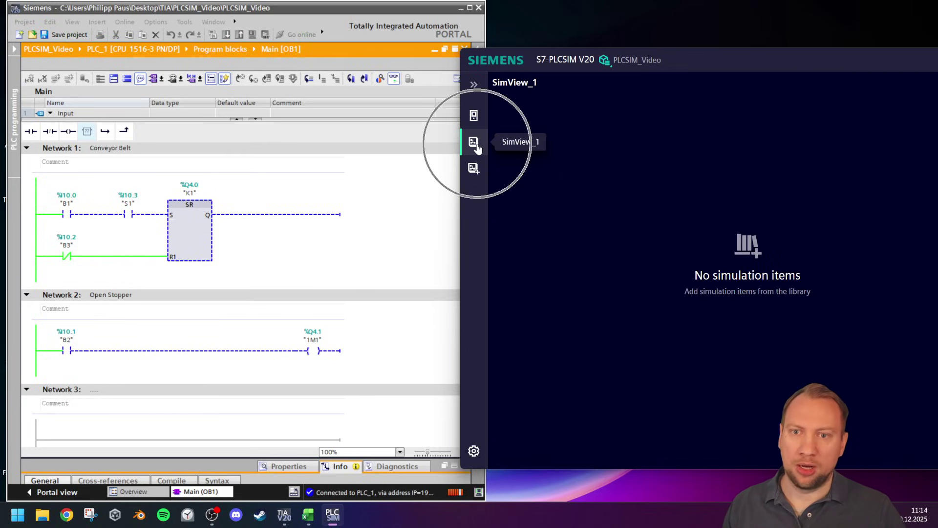
{"action": "left_click_drag", "start_coordinate": [736, 71], "coordinate": [411, 63]}
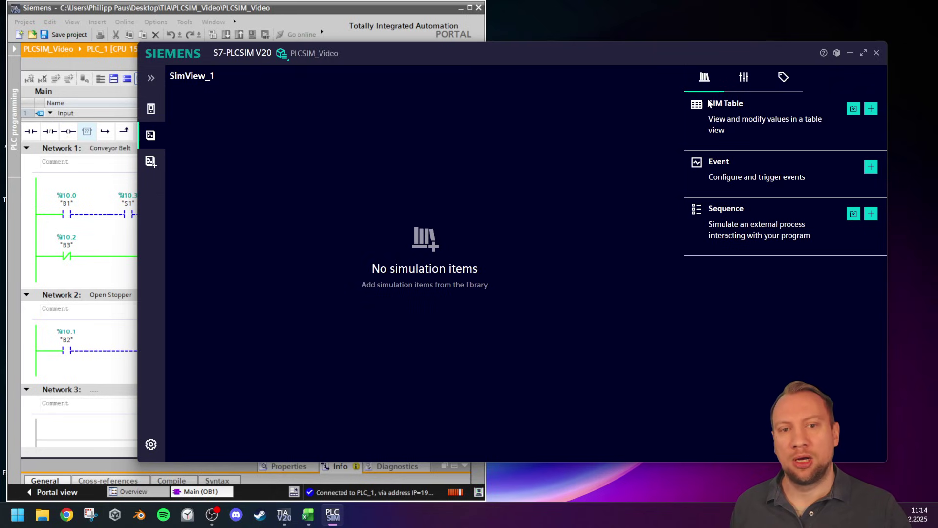
Add a SIM Table to SimView_1 and place the S7-PLCSIM window beside the ladder networks.
{"action": "double_click", "coordinate": [744, 138]}
{"action": "left_click", "coordinate": [770, 140]}
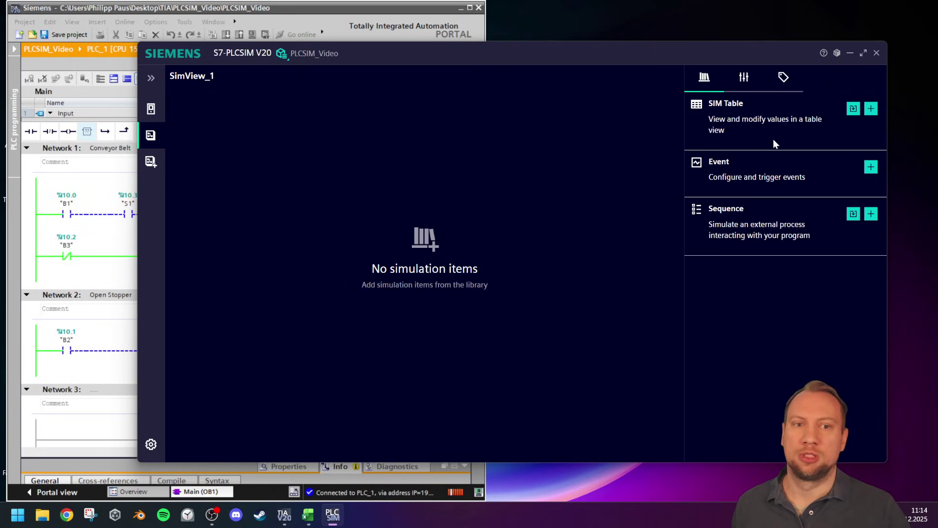
{"action": "left_click", "coordinate": [872, 109]}
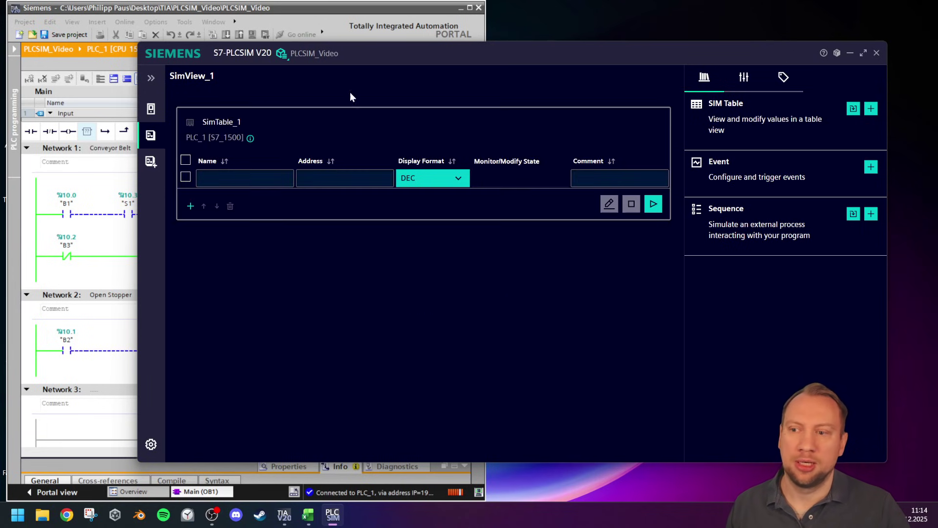
{"action": "left_click_drag", "start_coordinate": [360, 53], "coordinate": [700, 48]}
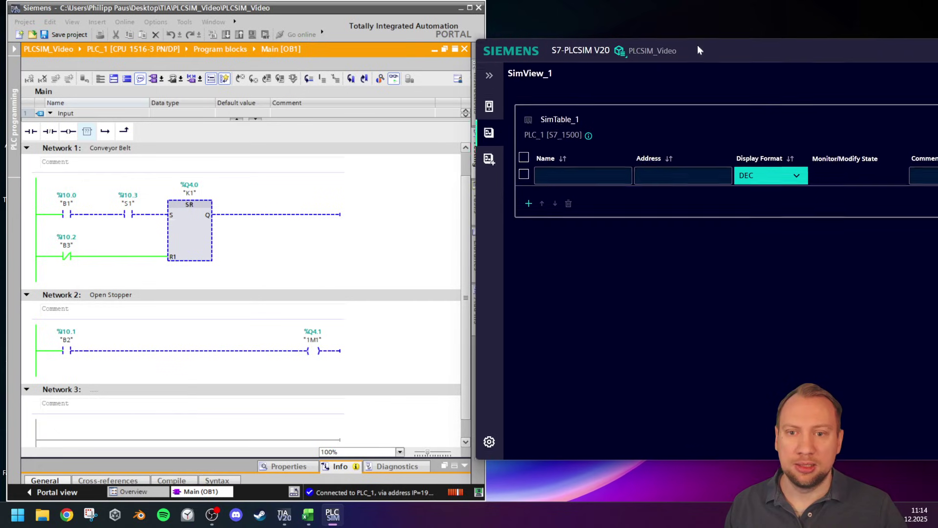
Enter the tags B1, S1 and B3 in the first three rows of SimTable_1.
{"action": "left_click", "coordinate": [541, 173]}
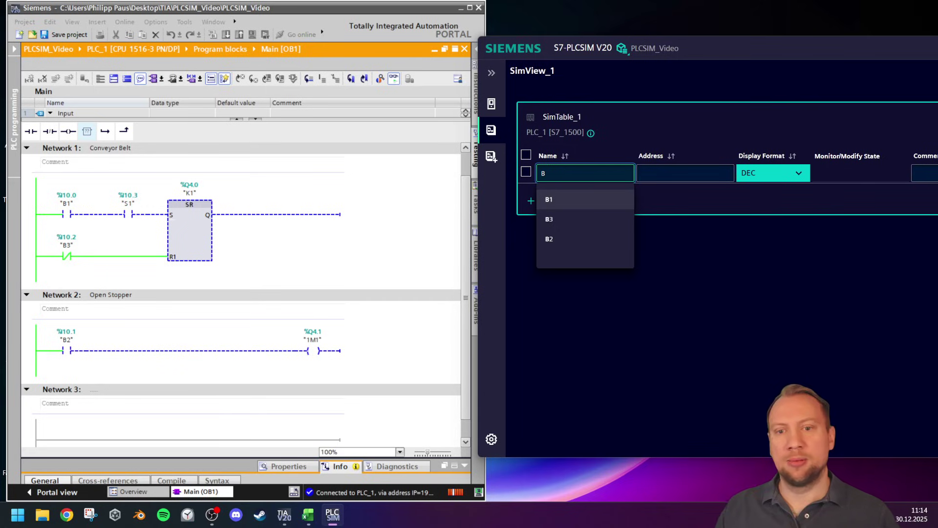
{"action": "left_click", "coordinate": [564, 203]}
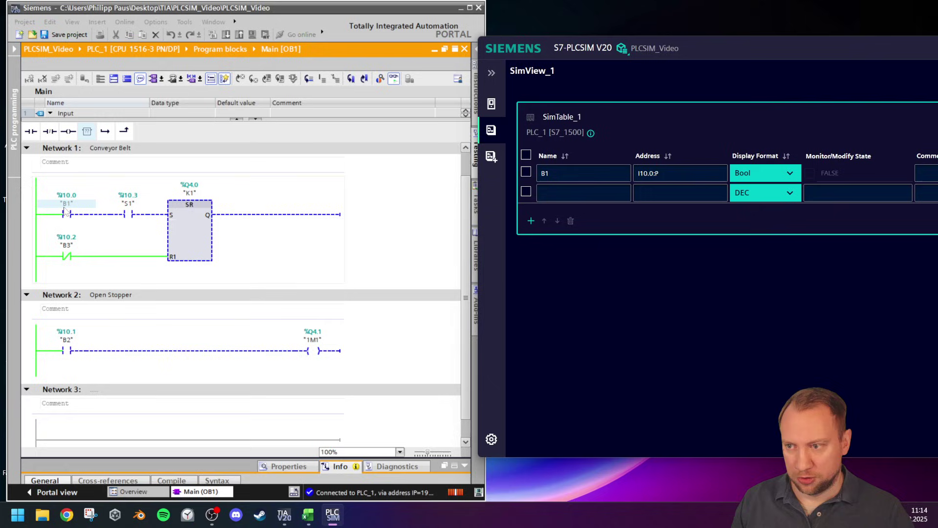
{"action": "left_click", "coordinate": [581, 193]}
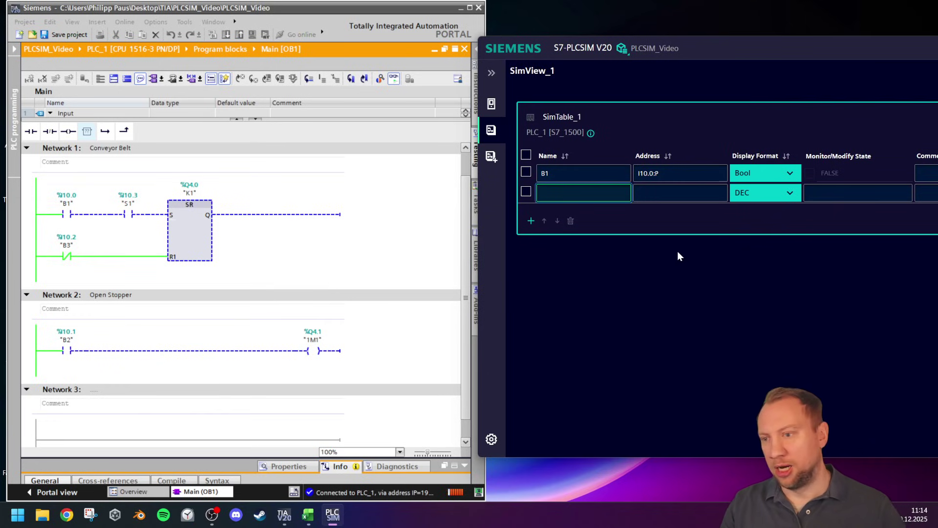
{"action": "type", "text": "S1"}
{"action": "key", "text": "Return"}
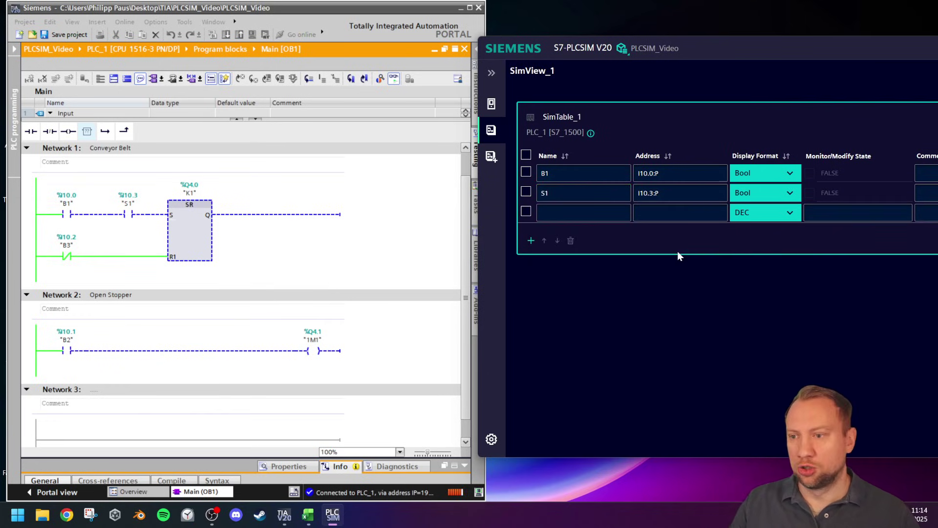
{"action": "left_click", "coordinate": [581, 212]}
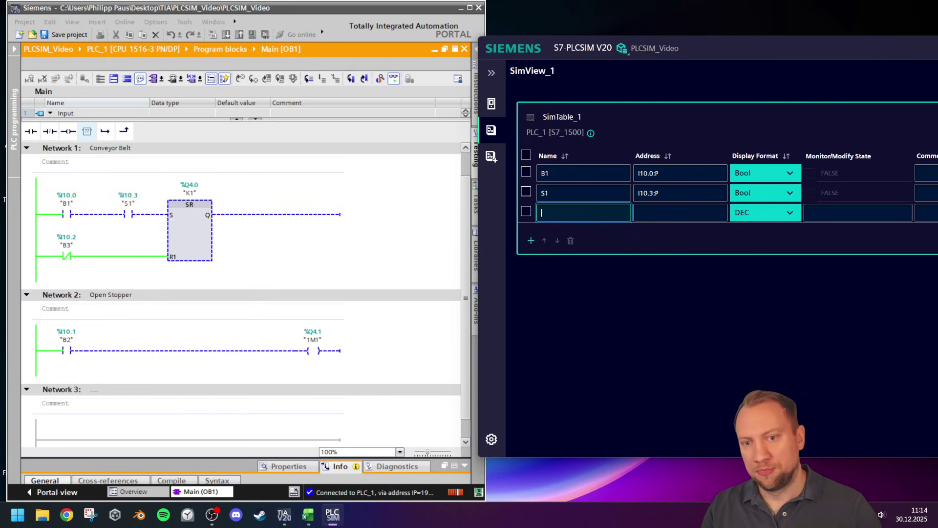
{"action": "type", "text": "B3"}
{"action": "key", "text": "Return"}
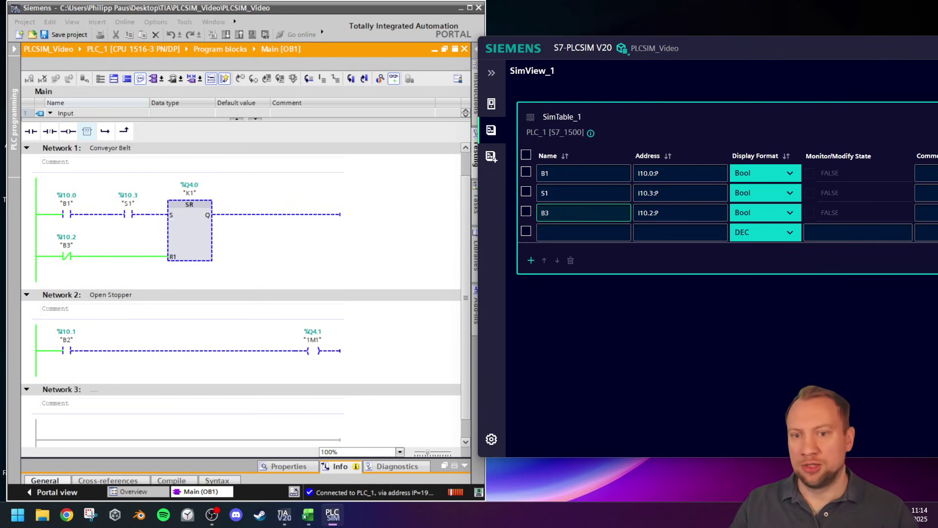
Add the tags B2 and 1M1 to the following two rows of SimTable_1.
{"action": "left_click", "coordinate": [581, 232]}
{"action": "type", "text": "B2"}
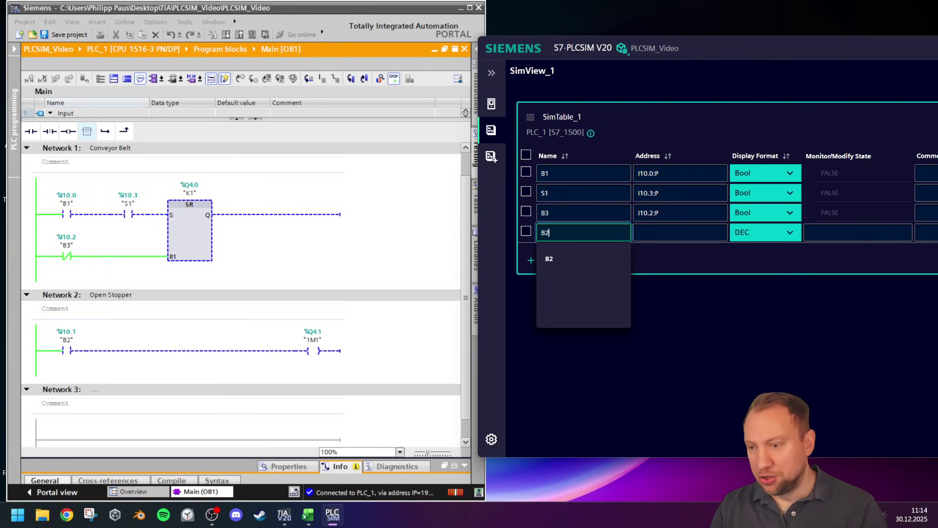
{"action": "key", "text": "Return"}
{"action": "left_click", "coordinate": [581, 252]}
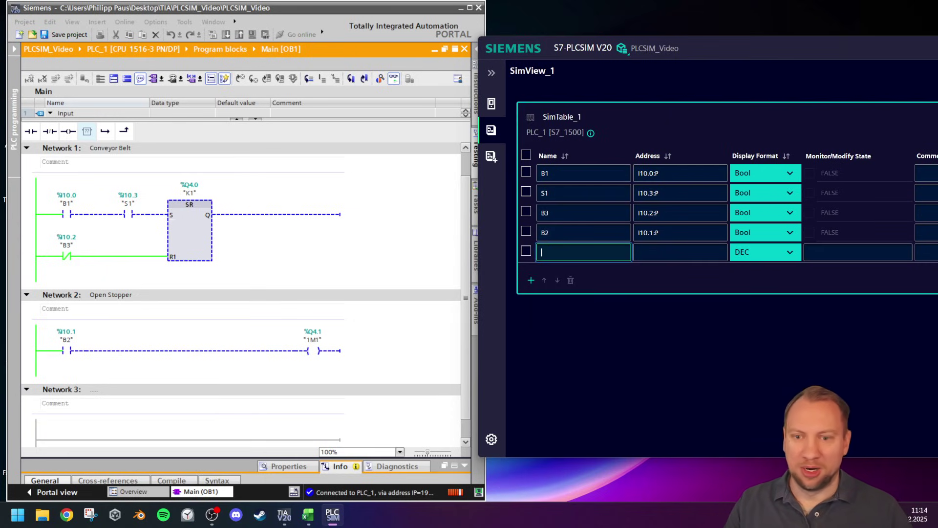
{"action": "type", "text": "1m1"}
{"action": "key", "text": "Return"}
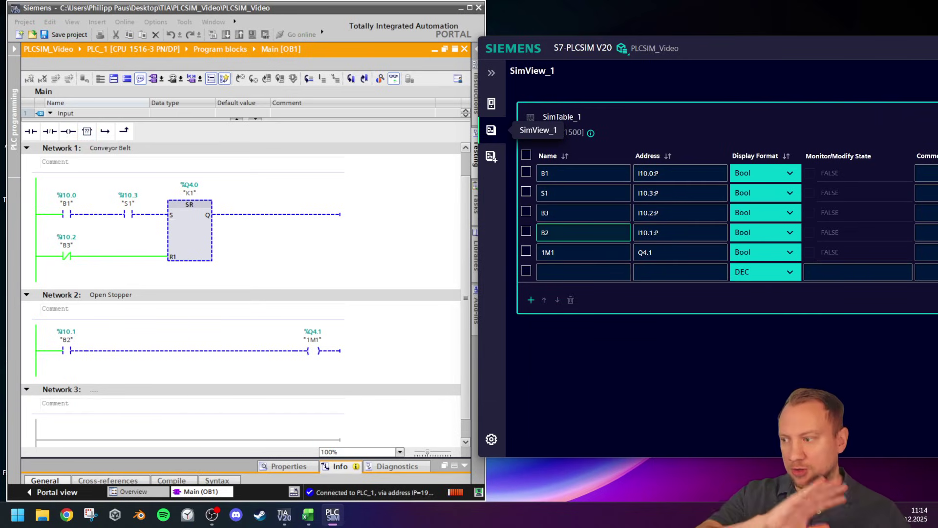
Move the S7-PLCSIM window so all columns and run controls of SimTable_1 fit beside the ladder networks.
{"action": "left_click_drag", "start_coordinate": [802, 48], "coordinate": [719, 51]}
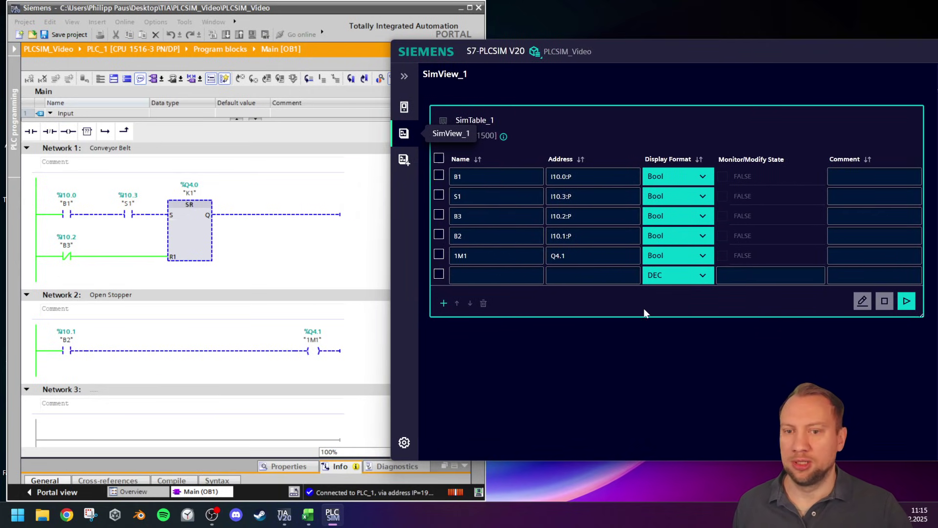
{"action": "key", "text": "ctrl"}
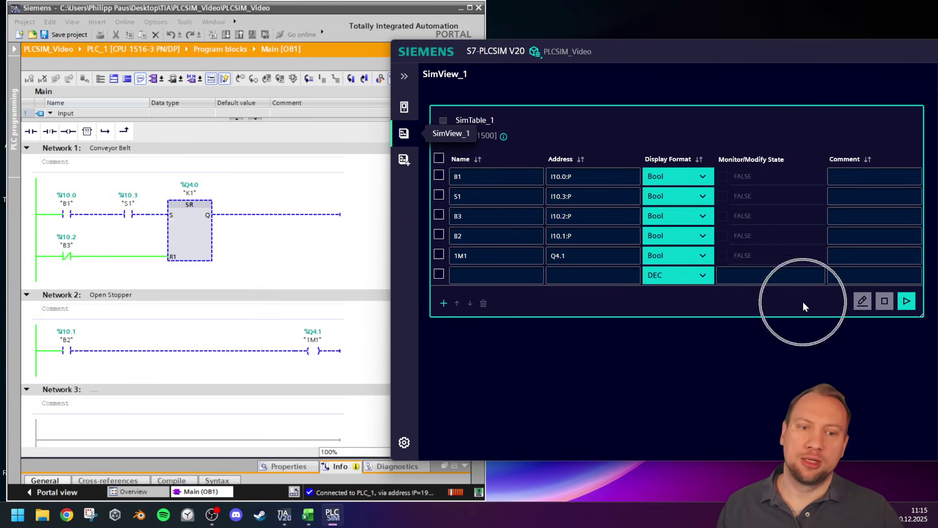
{"action": "key", "text": "ctrl"}
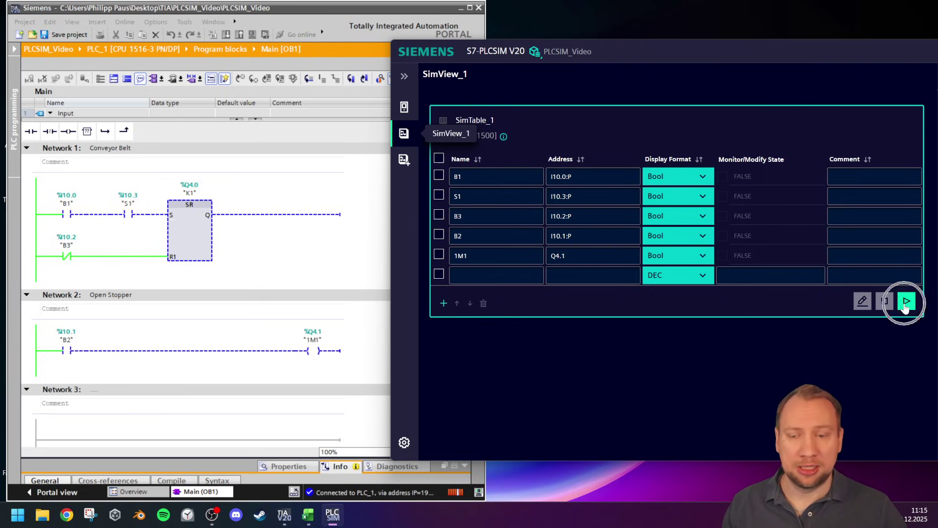
Start monitoring SimTable_1 and set the inputs B1, S1 and B3 to TRUE.
{"action": "left_click", "coordinate": [906, 301]}
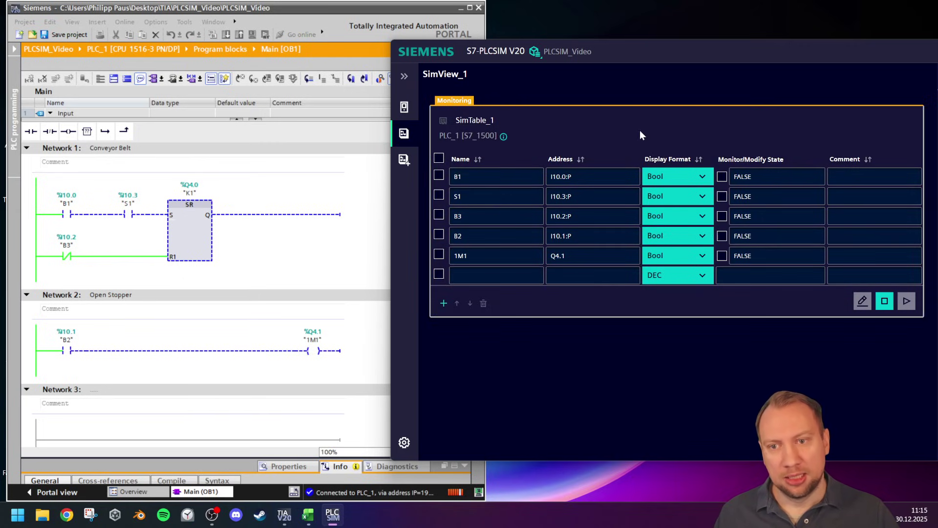
{"action": "key", "text": "ctrl"}
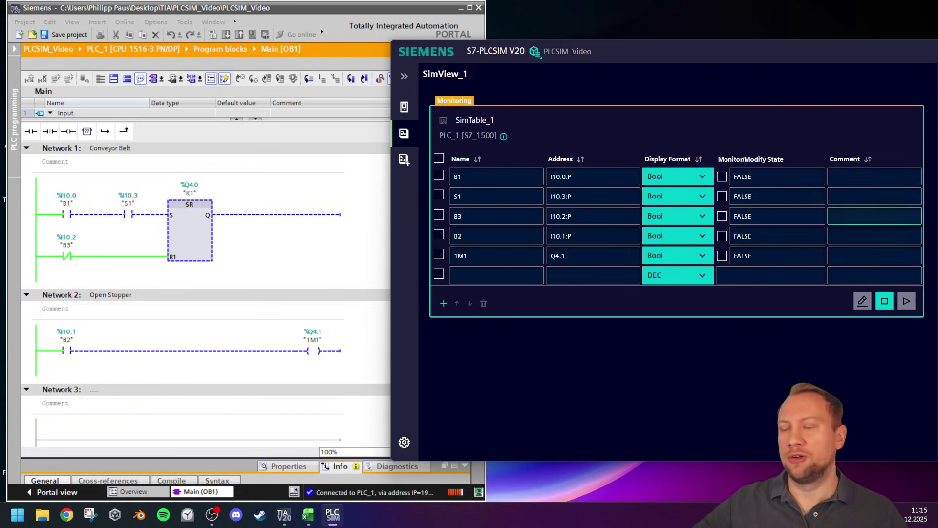
{"action": "left_click", "coordinate": [722, 177]}
{"action": "left_click", "coordinate": [722, 177]}
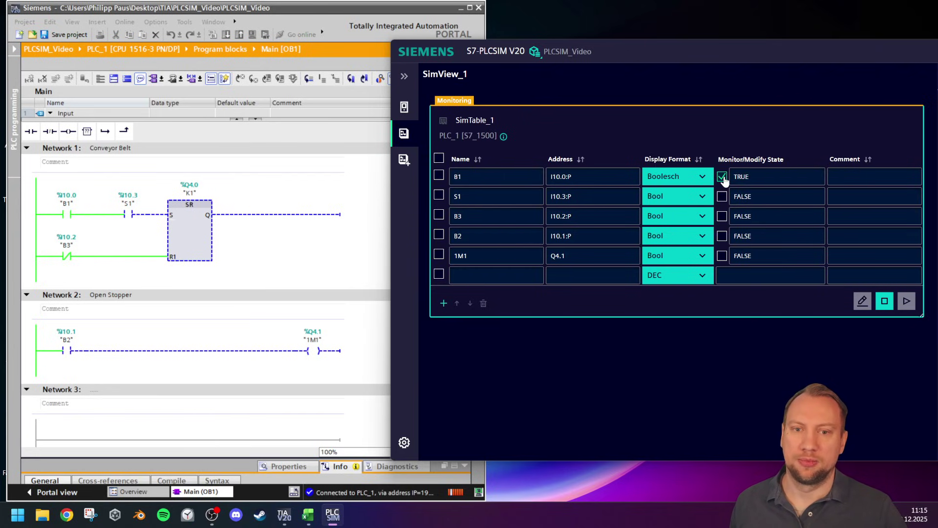
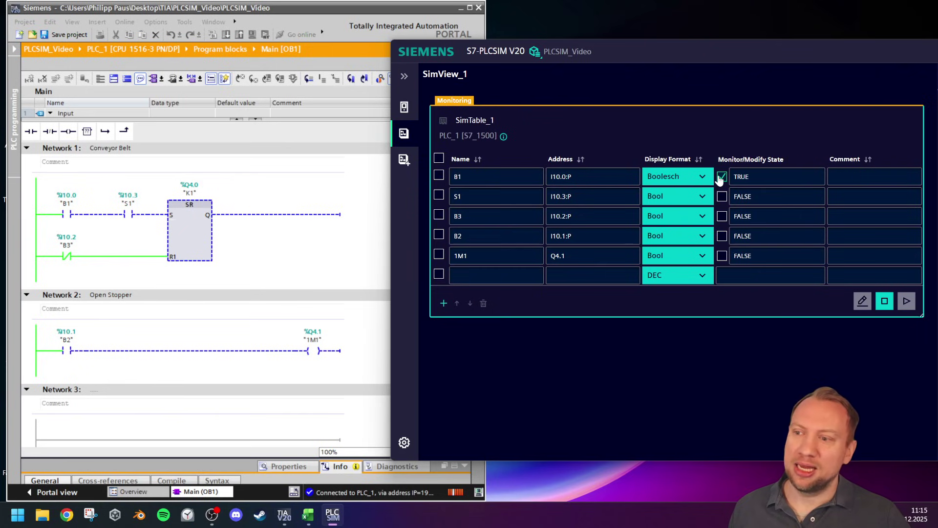
{"action": "left_click", "coordinate": [722, 196]}
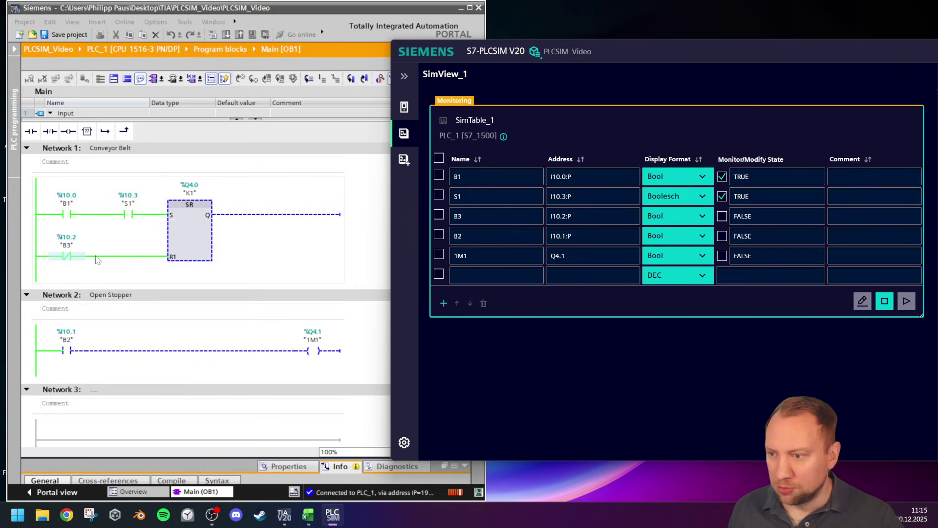
{"action": "left_click", "coordinate": [722, 216]}
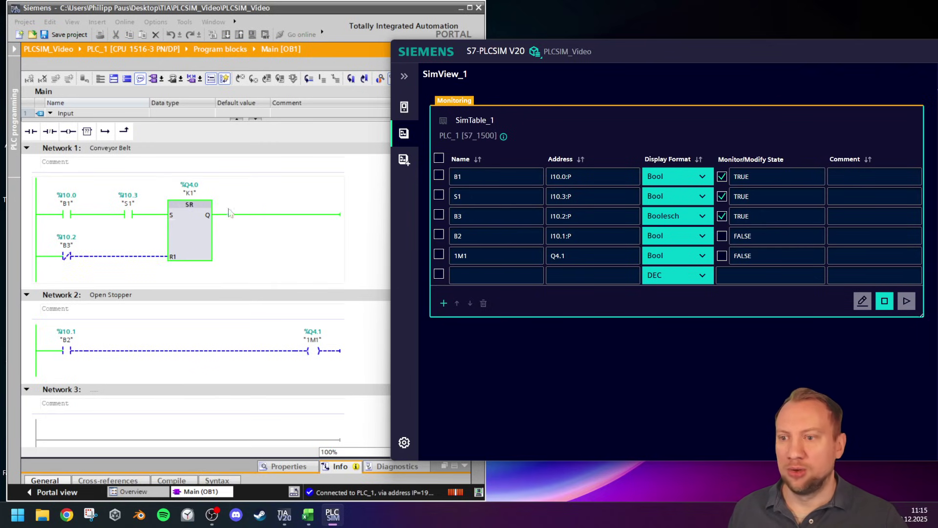
Add the tag K1 in the empty last row of SimTable_1.
{"action": "type", "text": "K1"}
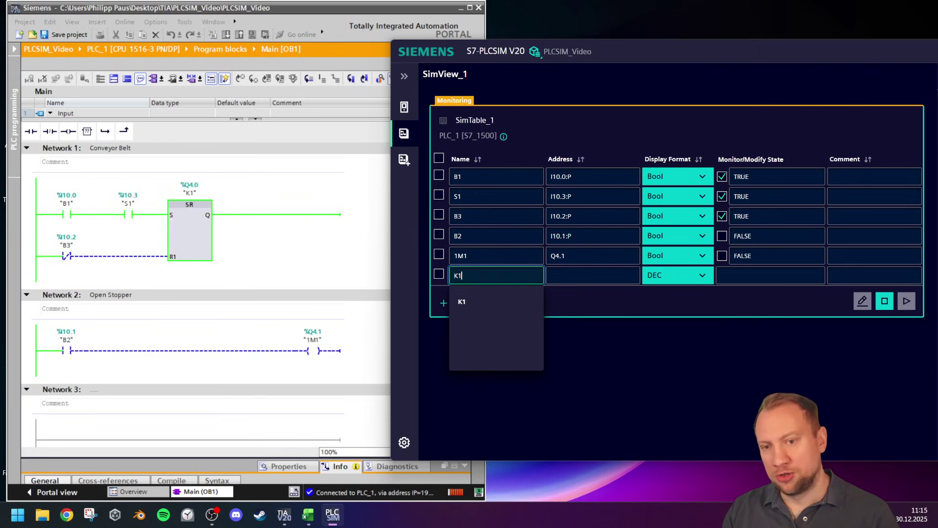
{"action": "key", "text": "Return"}
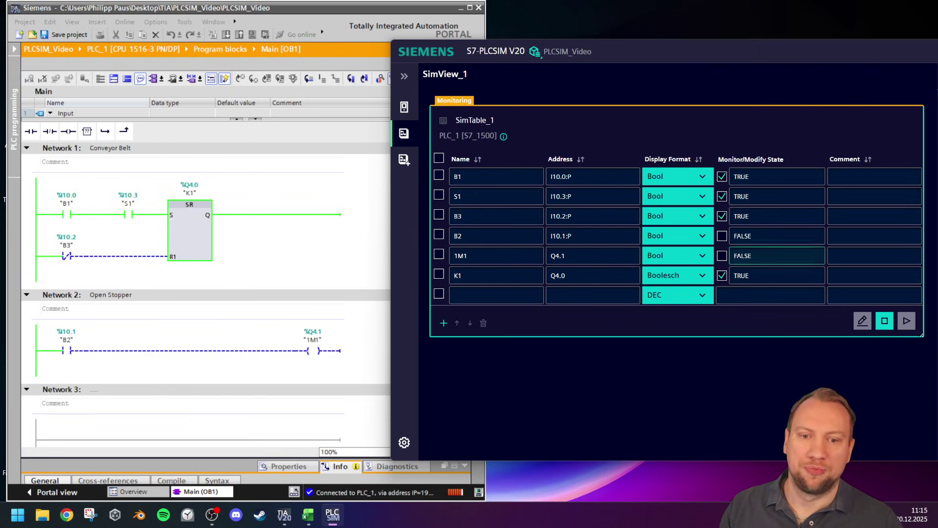
{"action": "left_click", "coordinate": [722, 275]}
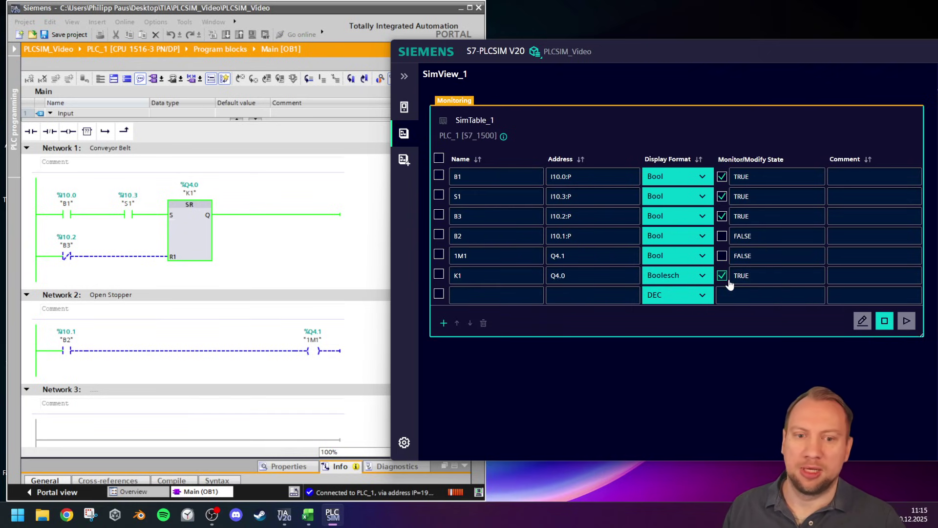
Reset the inputs B3, S1 and B1 to FALSE in SimTable_1.
{"action": "left_click", "coordinate": [721, 216]}
{"action": "left_click", "coordinate": [722, 196]}
{"action": "left_click", "coordinate": [722, 176]}
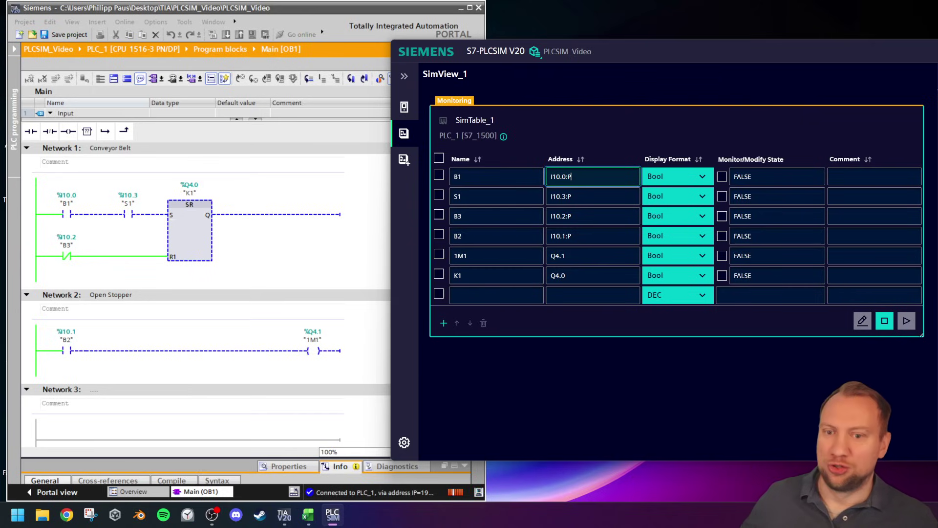
Compare the address notation of input B1 with that of output 1M1 in SimTable_1.
{"action": "left_click", "coordinate": [592, 255]}
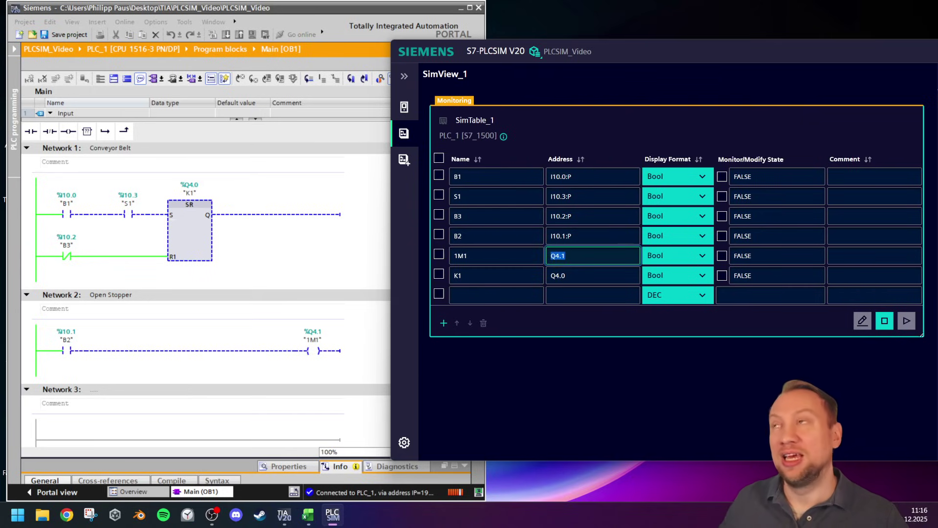
{"action": "left_click", "coordinate": [593, 255]}
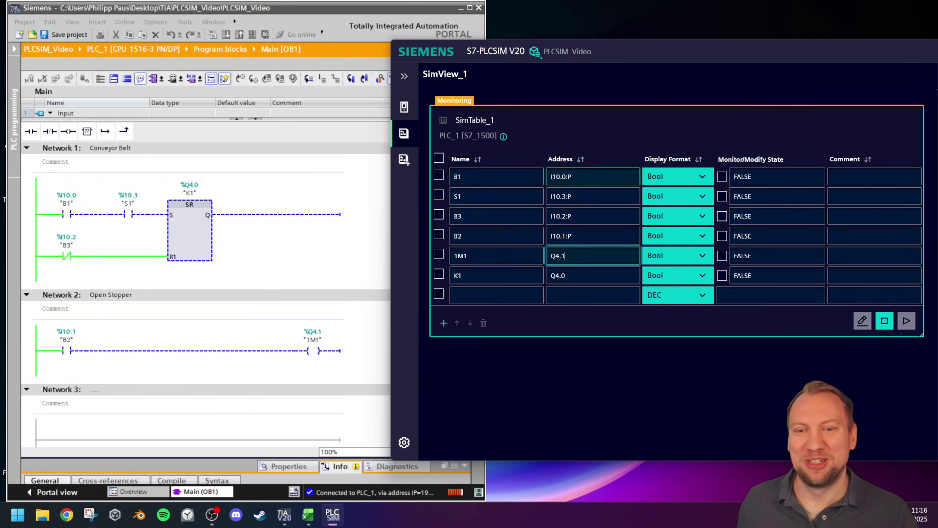
{"action": "double_click", "coordinate": [569, 176]}
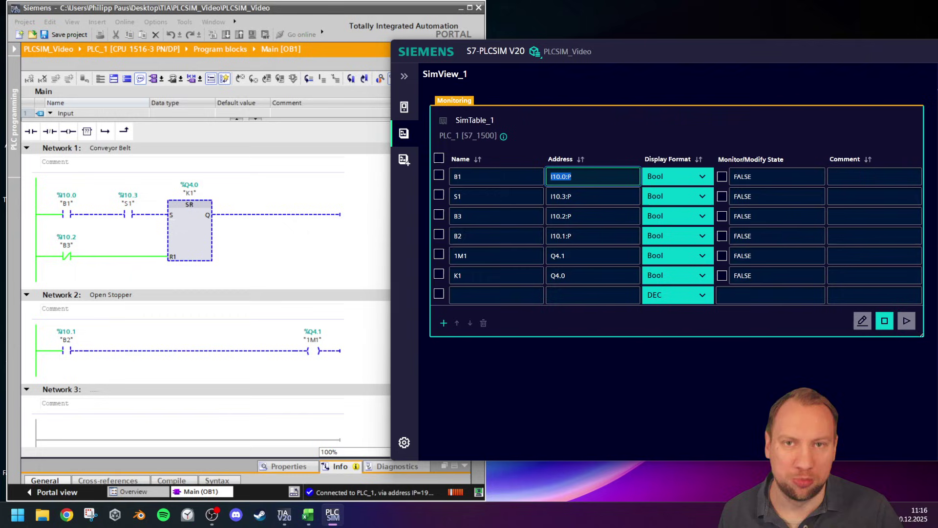
{"action": "left_click", "coordinate": [555, 176]}
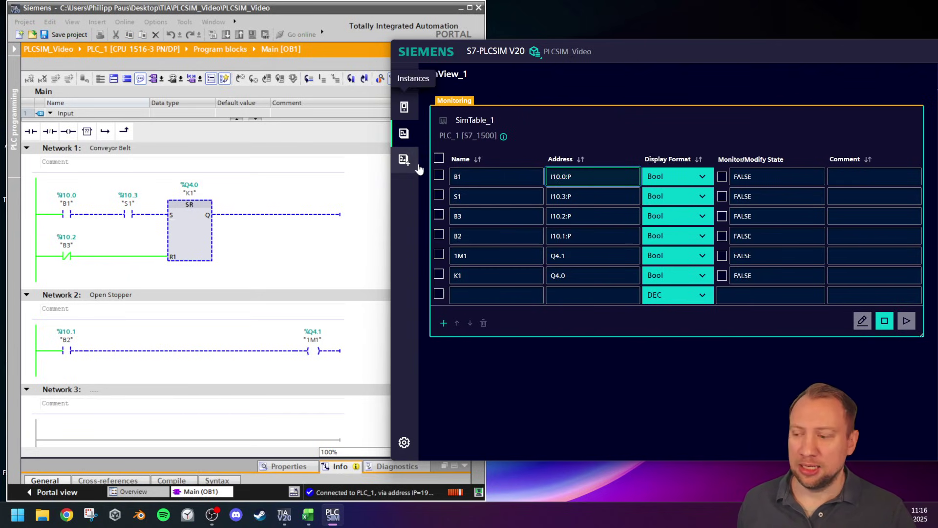
Add a second SIM Table to SimView_1, place it below SimTable_1, and delete it again.
{"action": "left_click_drag", "start_coordinate": [675, 56], "coordinate": [330, 61]}
{"action": "left_click", "coordinate": [613, 82]}
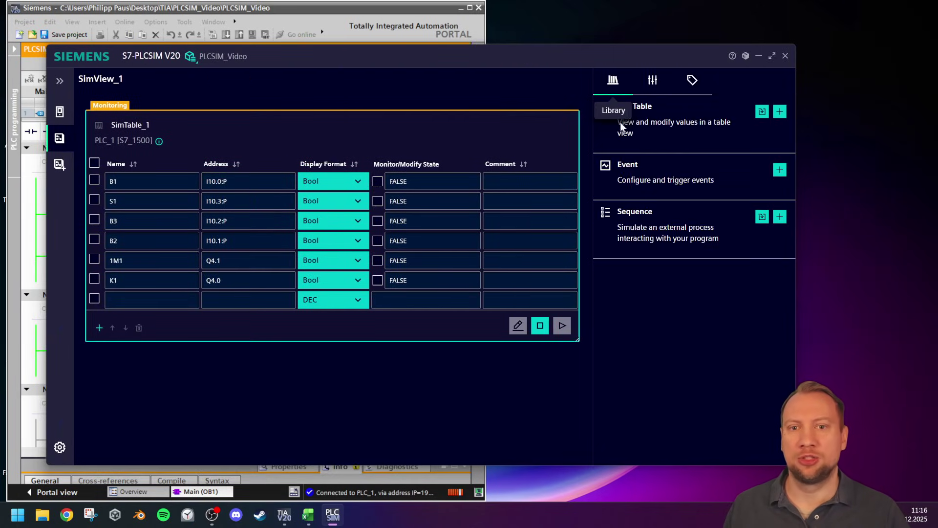
{"action": "left_click", "coordinate": [780, 112]}
{"action": "left_click_drag", "start_coordinate": [313, 140], "coordinate": [356, 288]}
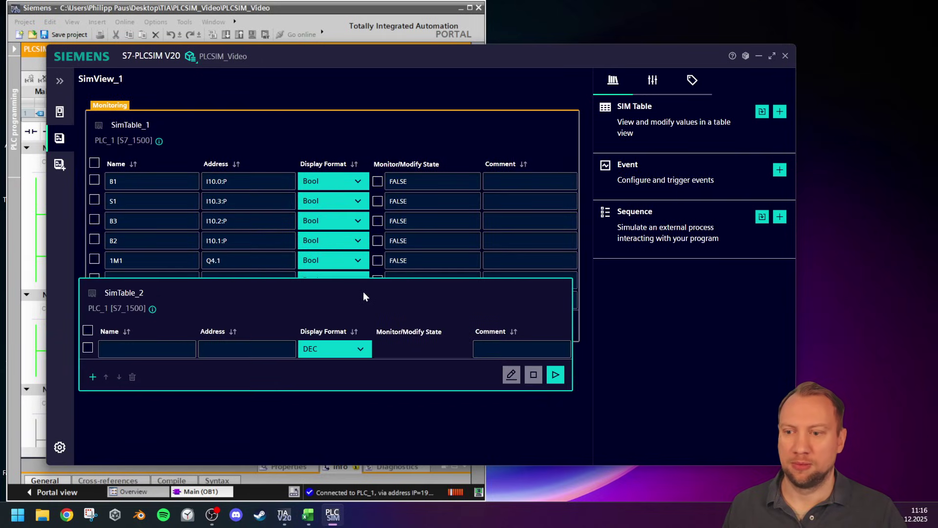
{"action": "key", "text": "Delete"}
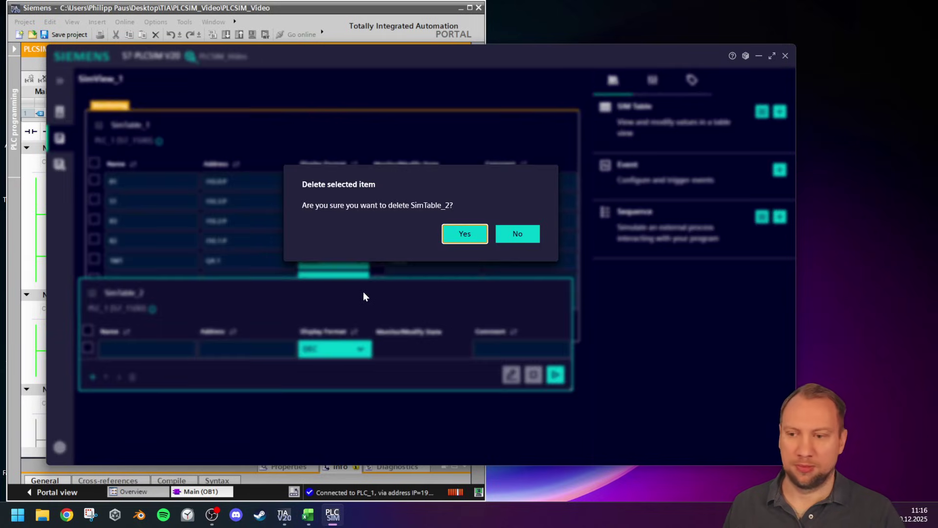
{"action": "left_click", "coordinate": [462, 233]}
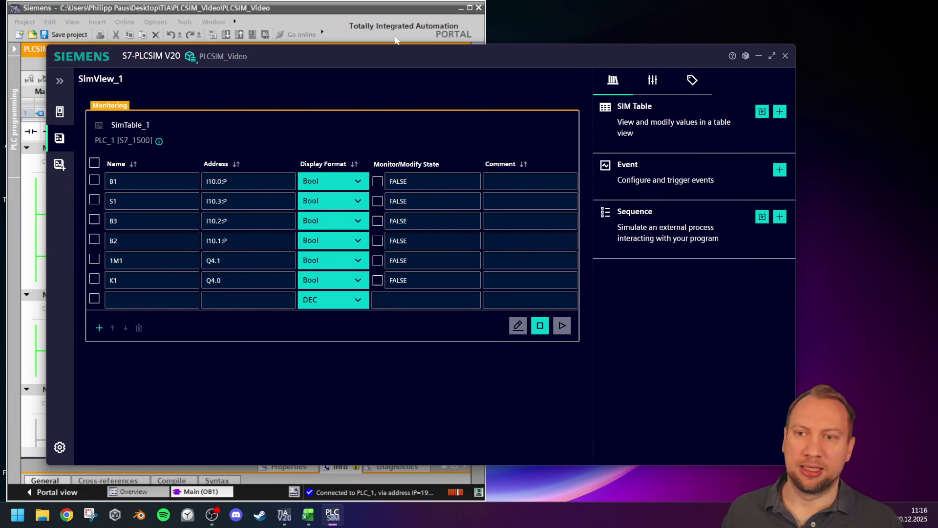
Show the properties of SimView_1 and the list of available PLC tags.
{"action": "left_click_drag", "start_coordinate": [389, 58], "coordinate": [435, 48]}
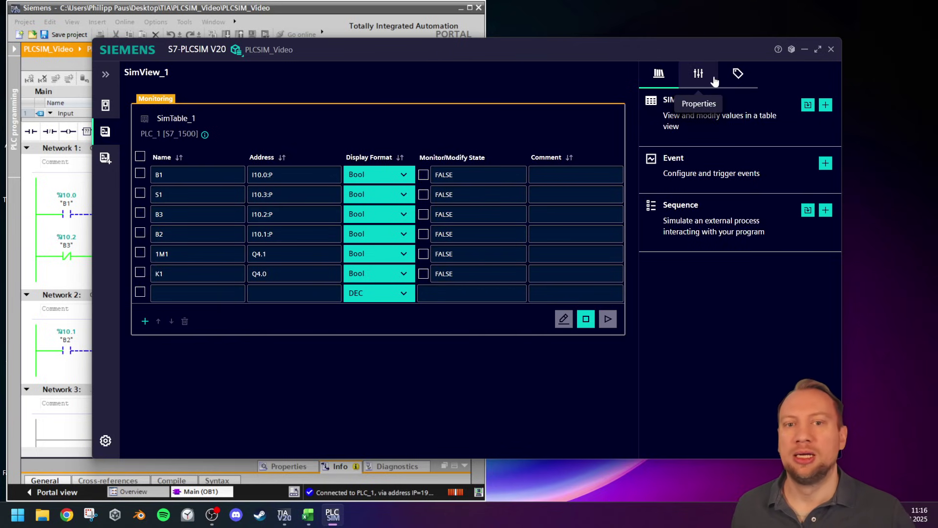
{"action": "left_click", "coordinate": [693, 78]}
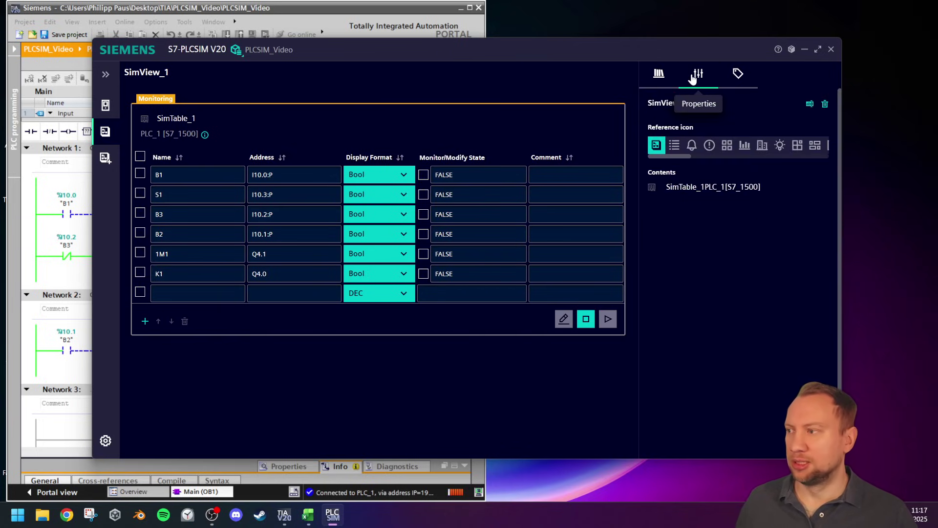
{"action": "left_click", "coordinate": [742, 81]}
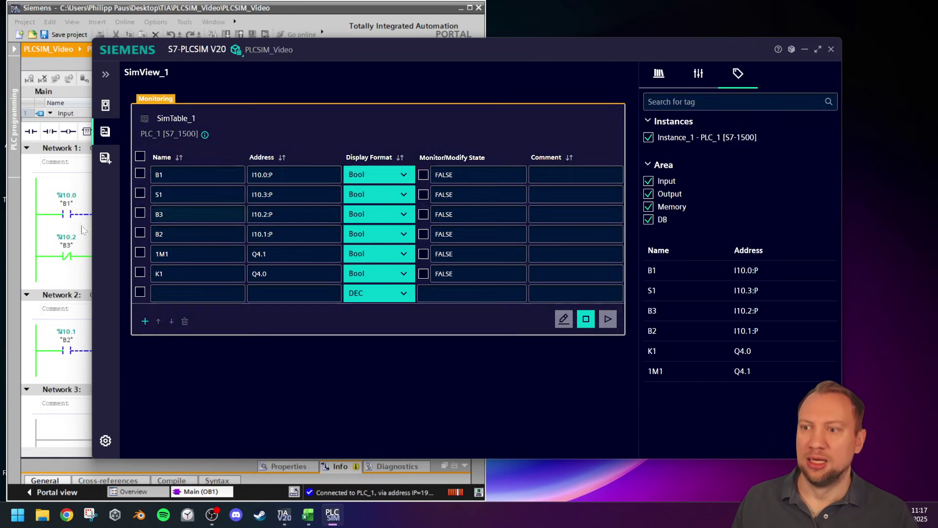
Delete all tag rows from SimTable_1.
{"action": "left_click", "coordinate": [140, 156]}
{"action": "left_click", "coordinate": [184, 323]}
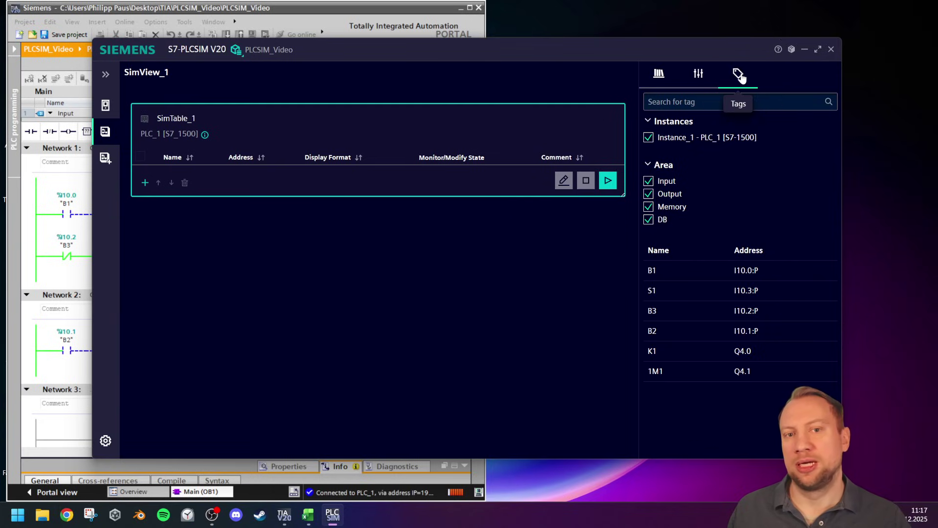
Filter the tag list of Instance_1 - PLC_1 to the Input area, excluding Output, Memory and DB.
{"action": "left_click", "coordinate": [648, 181]}
{"action": "left_click", "coordinate": [648, 194]}
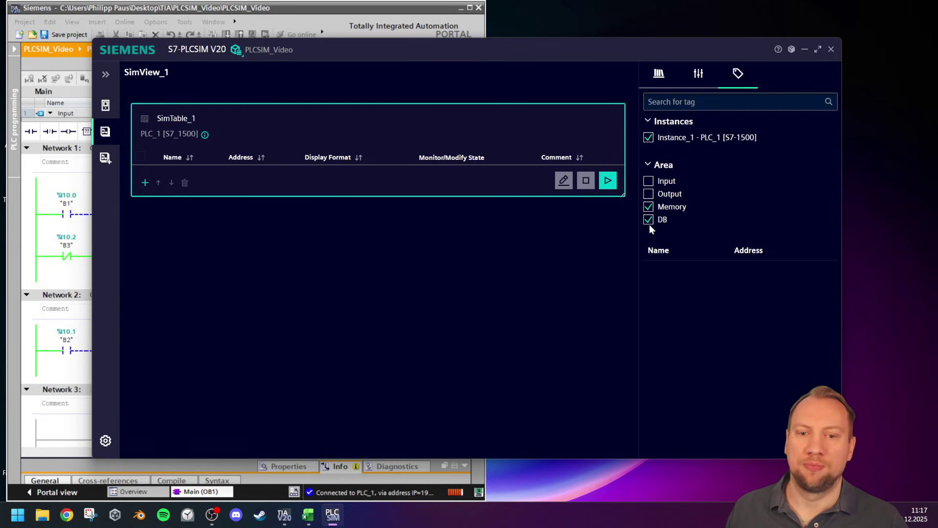
{"action": "left_click", "coordinate": [649, 219]}
{"action": "left_click", "coordinate": [648, 207]}
{"action": "left_click", "coordinate": [648, 137]}
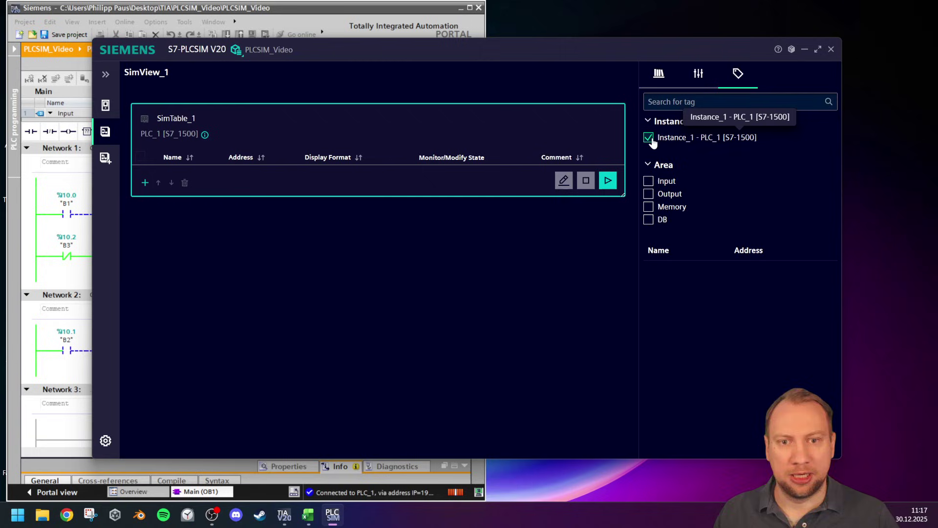
{"action": "left_click", "coordinate": [649, 183]}
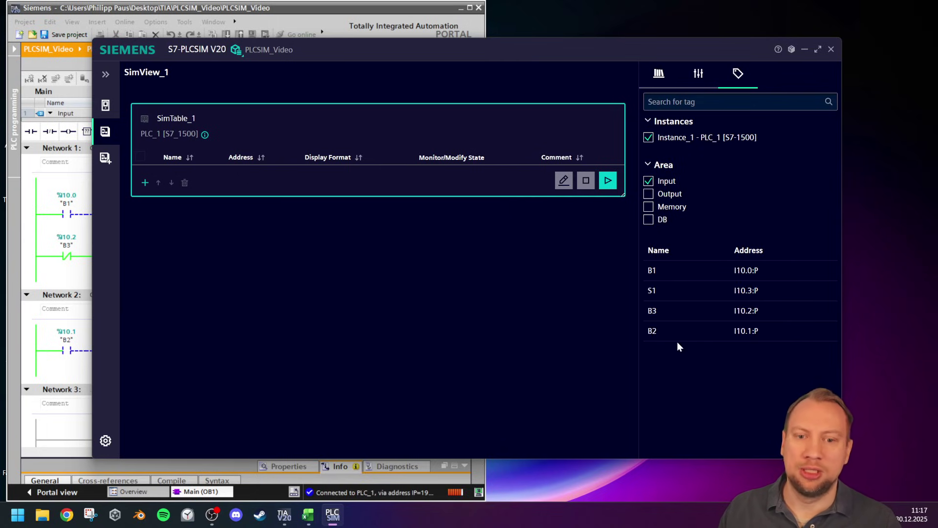
Insert the input tags B1, S1, B3 and B2 from the tag list into SimTable_1.
{"action": "double_click", "coordinate": [677, 269]}
{"action": "double_click", "coordinate": [666, 291]}
{"action": "double_click", "coordinate": [665, 318]}
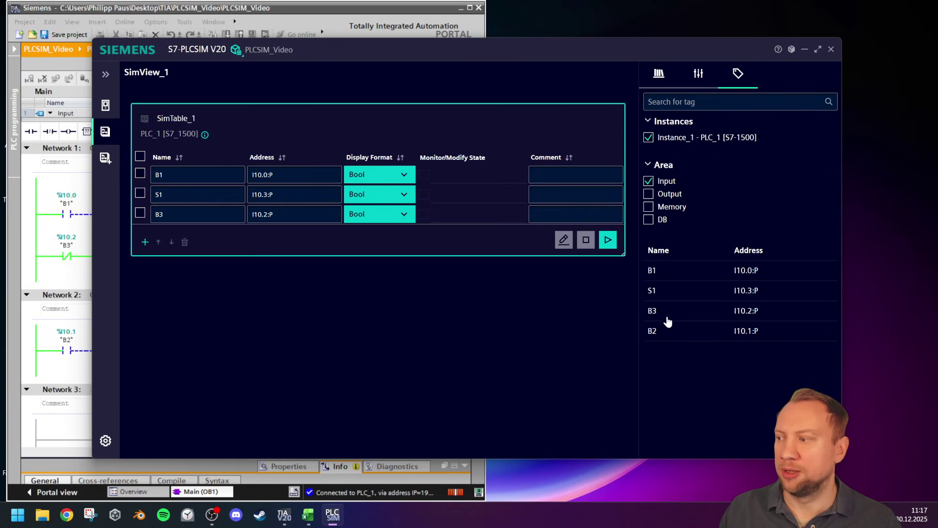
{"action": "double_click", "coordinate": [665, 334]}
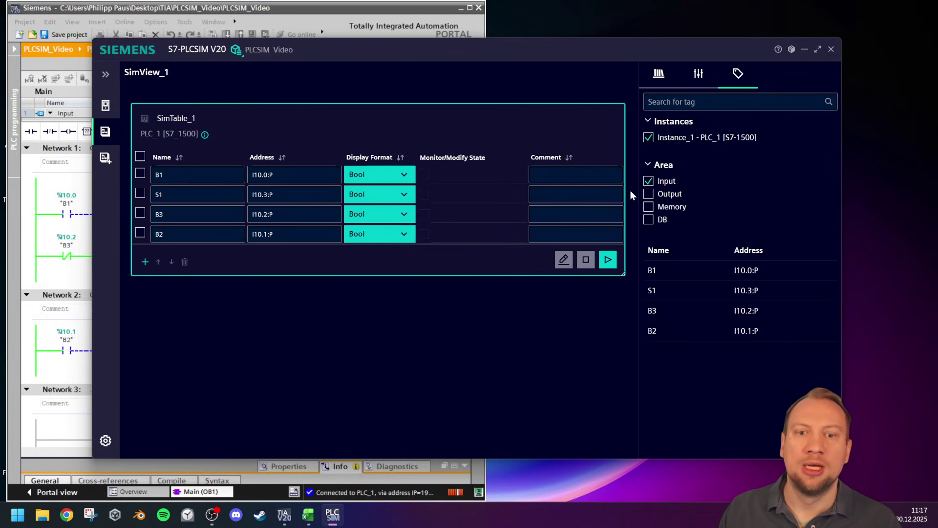
Include the Output, Memory and DB areas in the tag filter and exclude them again.
{"action": "left_click", "coordinate": [649, 194]}
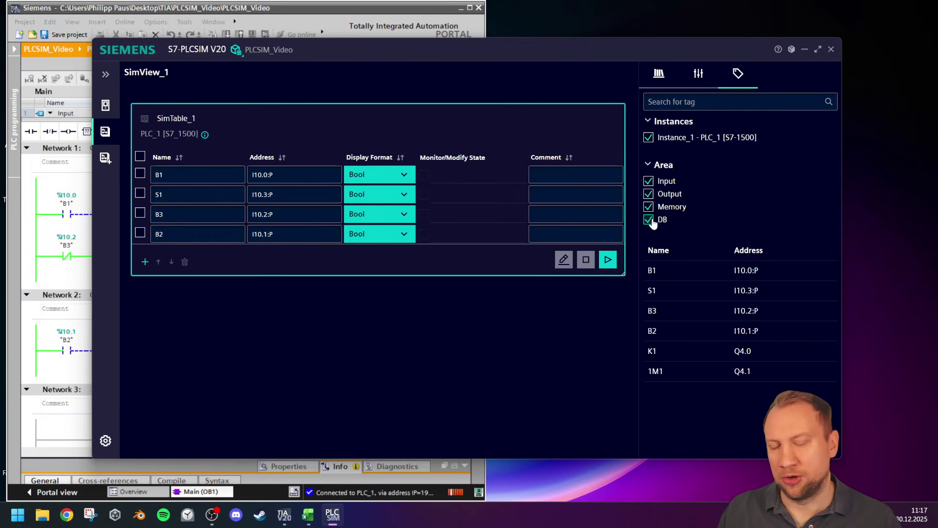
{"action": "left_click", "coordinate": [651, 220]}
{"action": "left_click", "coordinate": [649, 207]}
{"action": "left_click", "coordinate": [650, 194]}
Start monitoring the refilled SimTable_1 and place the S7-PLCSIM window beside the ladder networks.
{"action": "left_click_drag", "start_coordinate": [582, 52], "coordinate": [937, 81]}
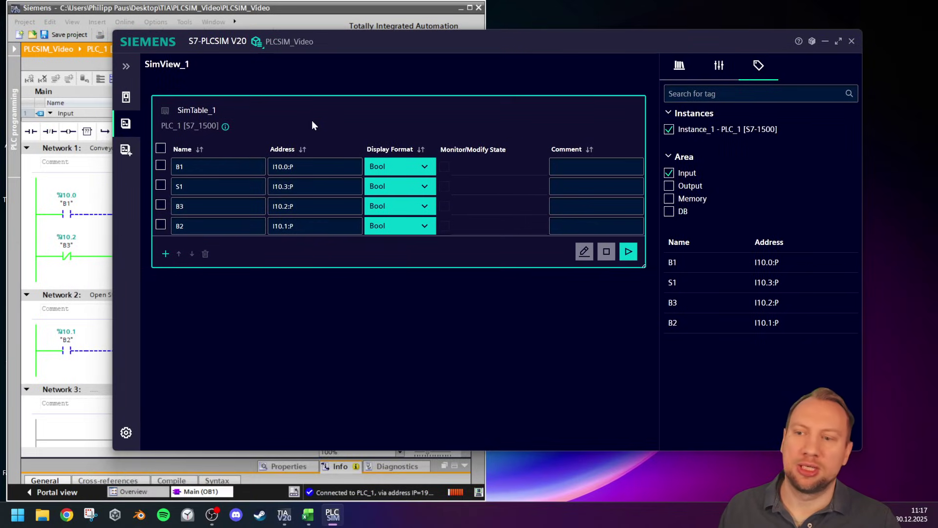
{"action": "left_click", "coordinate": [628, 251]}
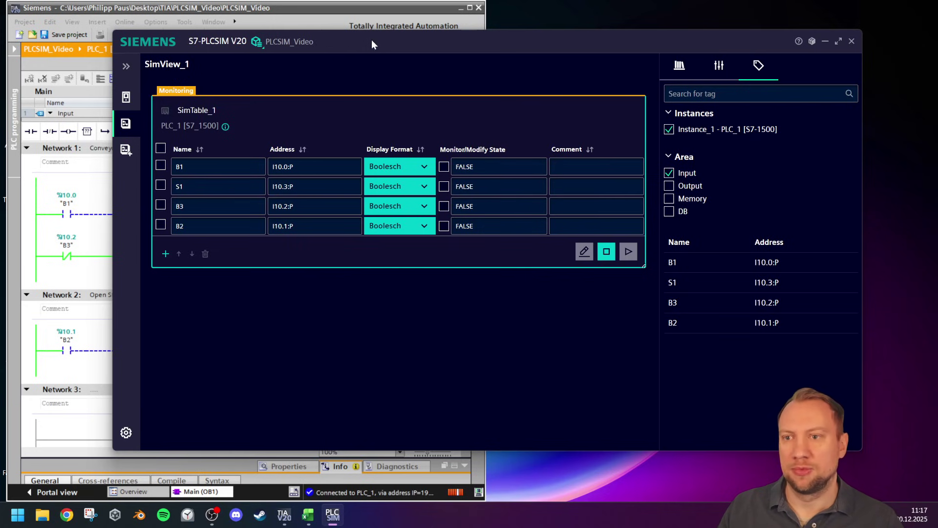
{"action": "left_click_drag", "start_coordinate": [371, 40], "coordinate": [685, 61]}
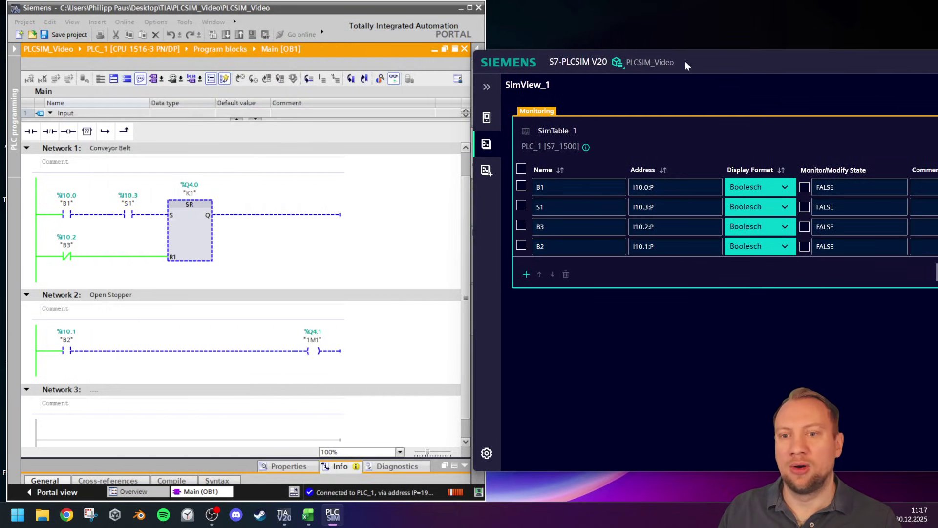
Set the inputs B1, S1, B3 and B2 to TRUE in SimTable_1.
{"action": "left_click", "coordinate": [805, 187]}
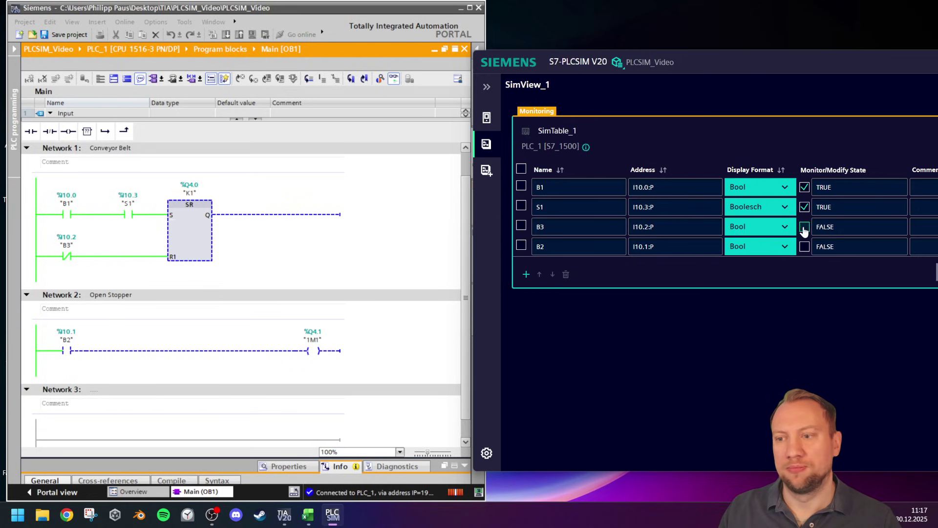
{"action": "left_click", "coordinate": [804, 227]}
{"action": "left_click", "coordinate": [804, 247]}
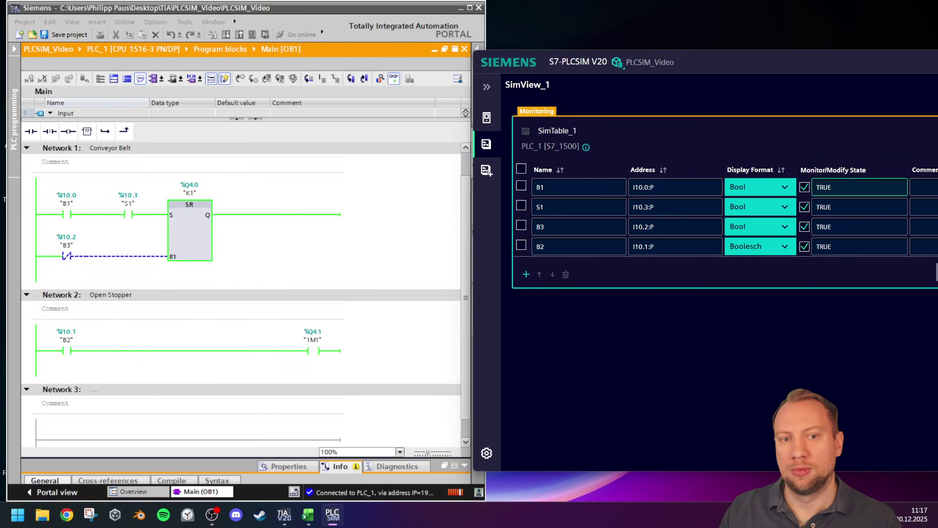
Move the S7-PLCSIM window so its tag list is fully on screen and select the state value of B2.
{"action": "mouse_move", "coordinate": [725, 64]}
{"action": "left_mouse_down"}
{"action": "mouse_move", "coordinate": [382, 54]}
{"action": "mouse_move", "coordinate": [720, 75]}
{"action": "mouse_move", "coordinate": [617, 47]}
{"action": "mouse_move", "coordinate": [714, 57]}
{"action": "left_mouse_up"}
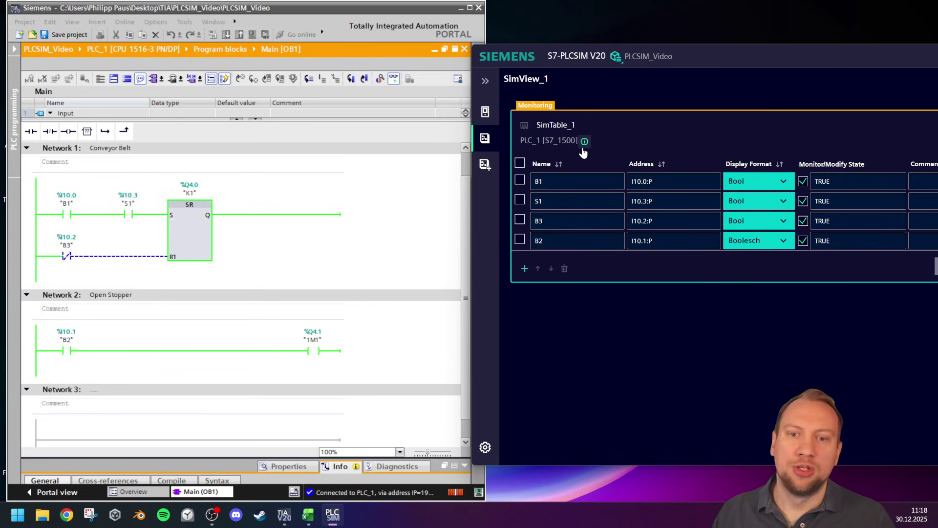
{"action": "left_click_drag", "start_coordinate": [823, 65], "coordinate": [498, 78]}
{"action": "left_click", "coordinate": [500, 262]}
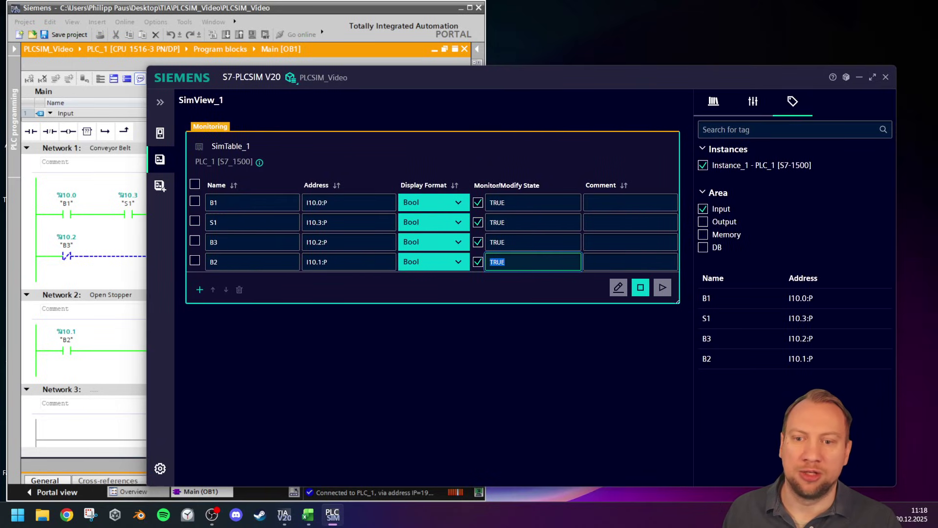
Set the inputs B2 and S1 to FALSE in SimTable_1.
{"action": "left_click", "coordinate": [508, 262]}
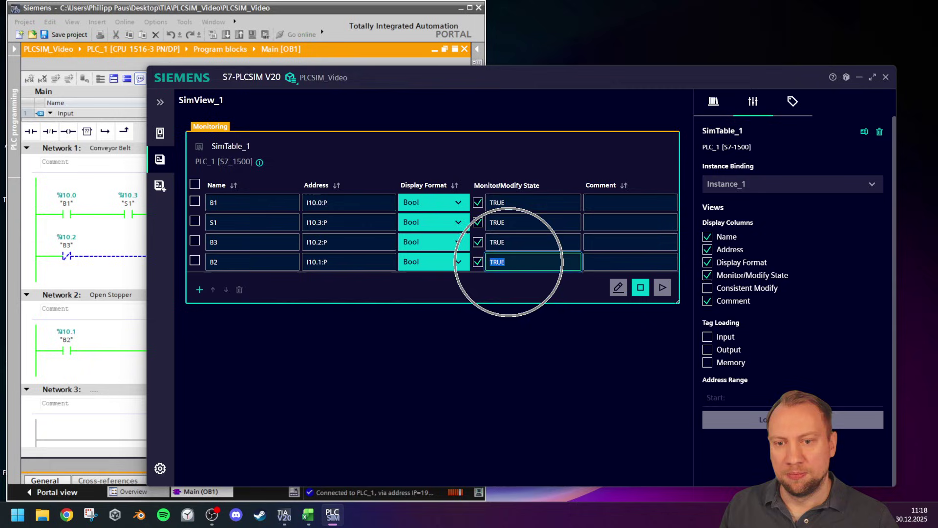
{"action": "type", "text": "fals"}
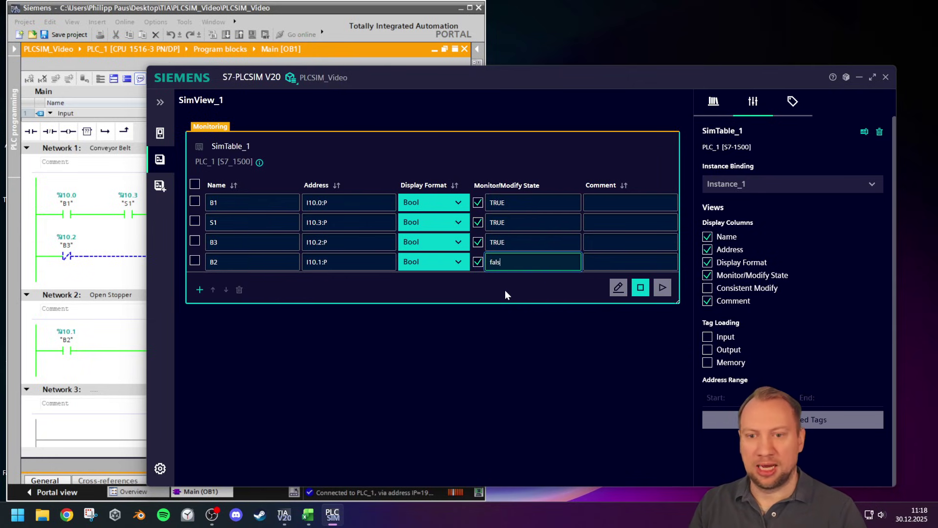
{"action": "type", "text": "e"}
{"action": "key", "text": "Return"}
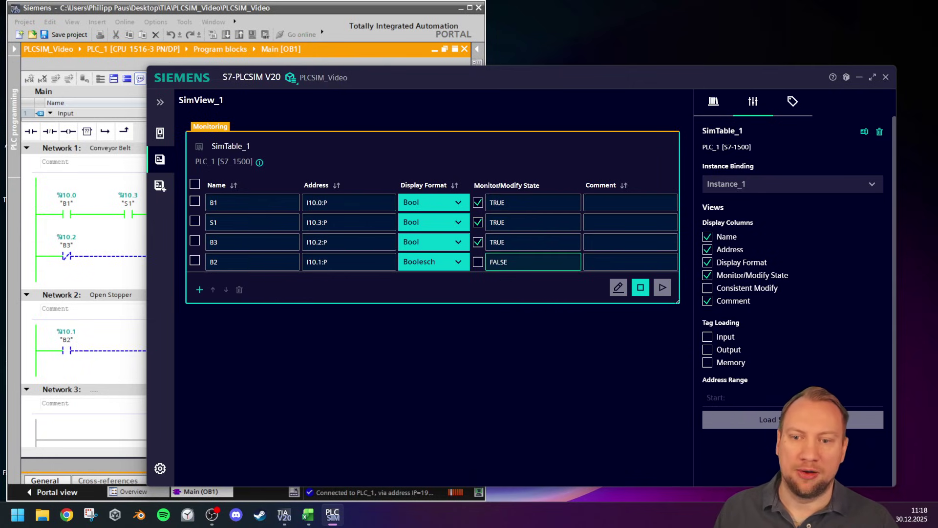
{"action": "left_click", "coordinate": [532, 222]}
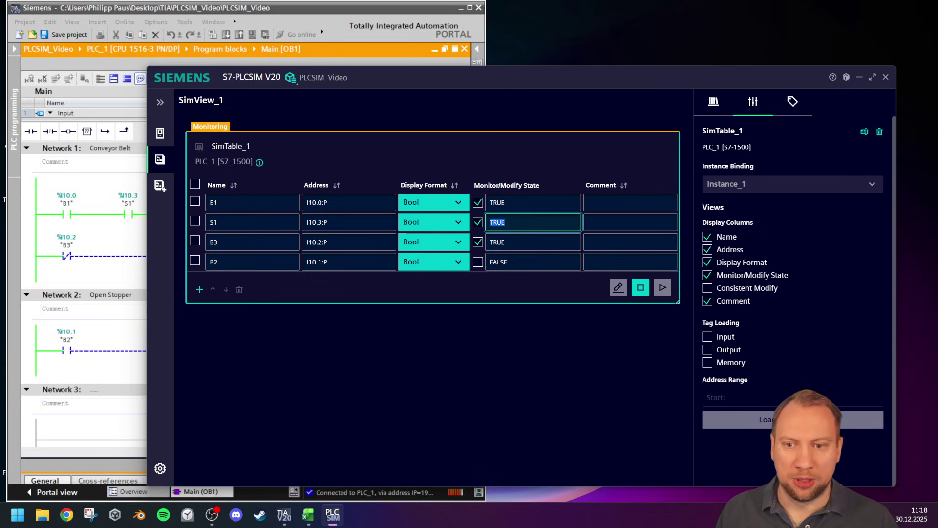
{"action": "key", "text": "Return"}
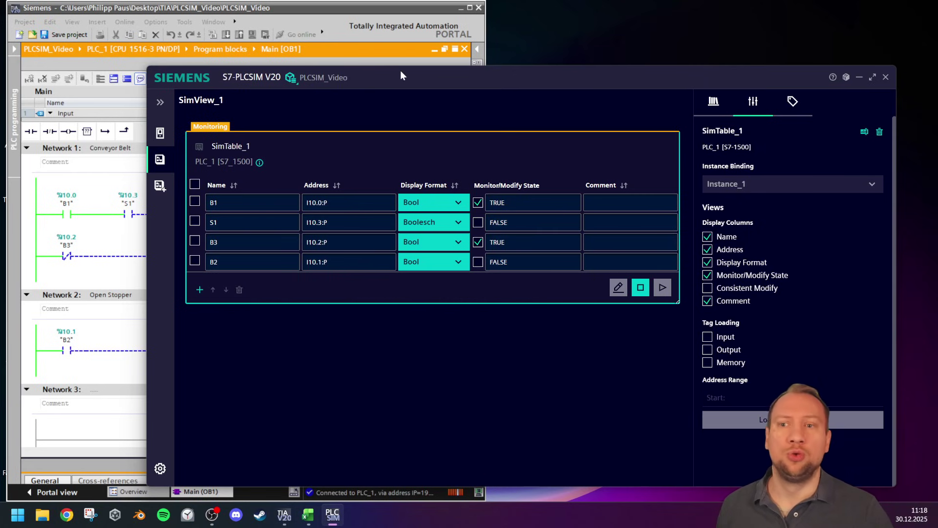
Move the S7-PLCSIM window clear of the SR block in Network 1 and save the PLCSIM_Video workspace.
{"action": "left_click_drag", "start_coordinate": [407, 75], "coordinate": [527, 48]}
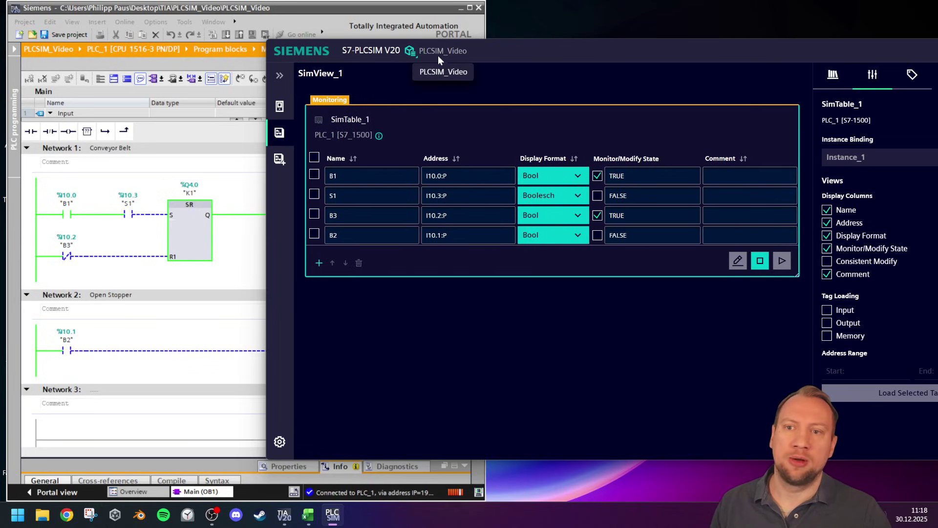
{"action": "left_click", "coordinate": [412, 56]}
{"action": "left_click", "coordinate": [461, 122]}
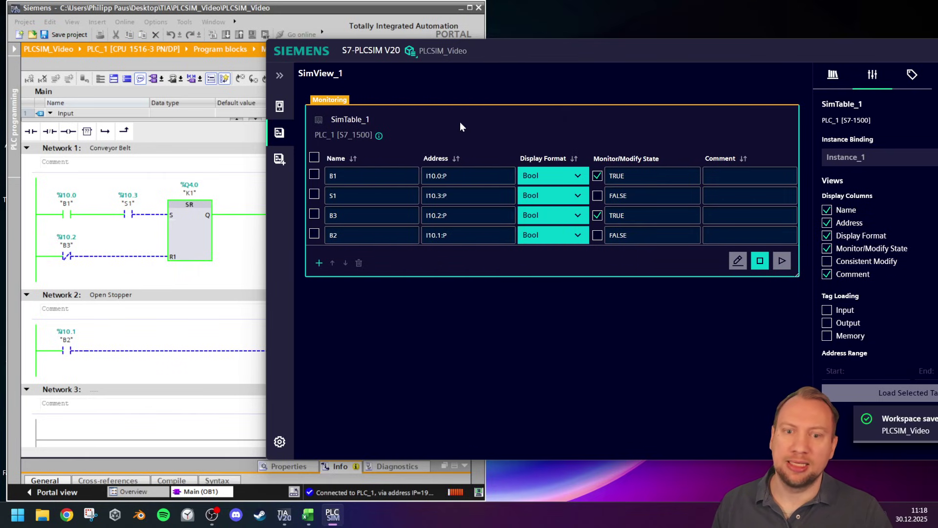
Bring the S7-PLCSIM window fully back on screen and view the workspace file commands and recent workspaces.
{"action": "left_click_drag", "start_coordinate": [594, 52], "coordinate": [403, 61]}
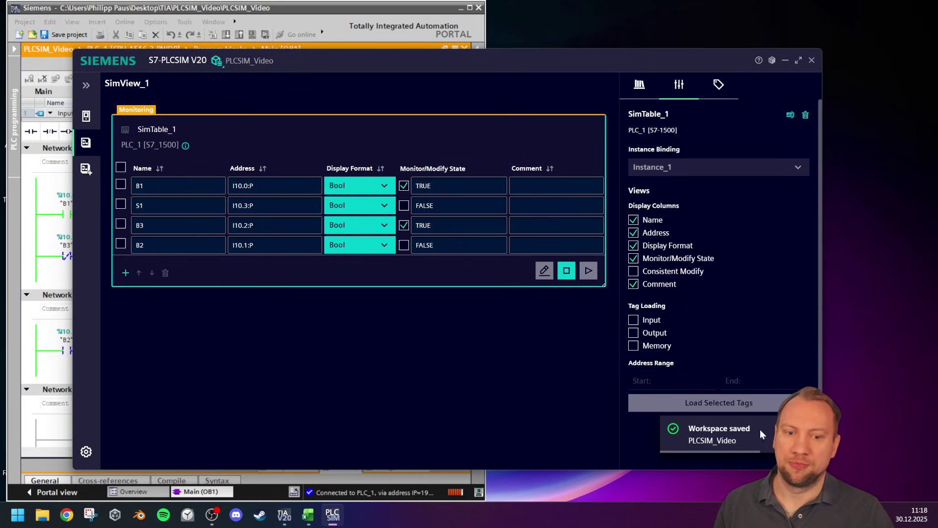
{"action": "left_click_drag", "start_coordinate": [389, 59], "coordinate": [444, 57]}
{"action": "left_click", "coordinate": [270, 57]}
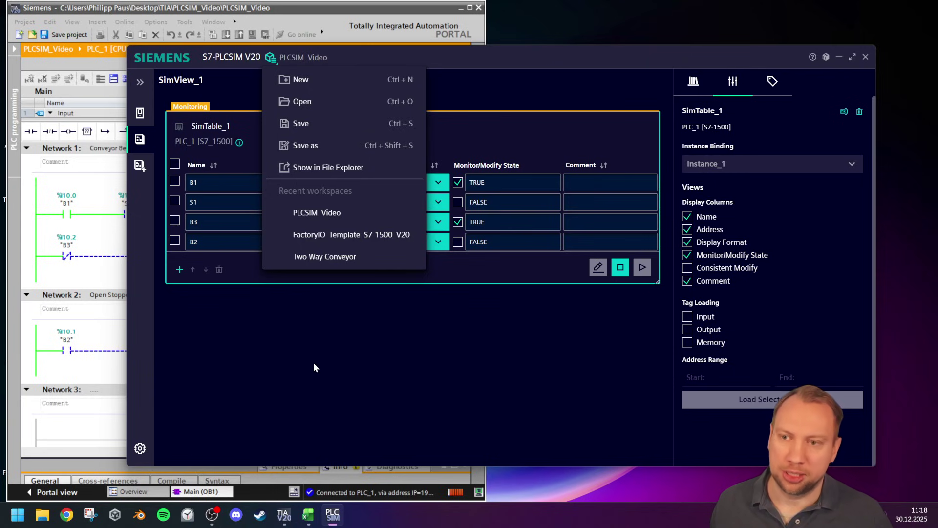
Expand the project tree in TIA Portal, and return to S7-PLCSIM to show the PLC instance overview.
{"action": "left_click", "coordinate": [255, 13]}
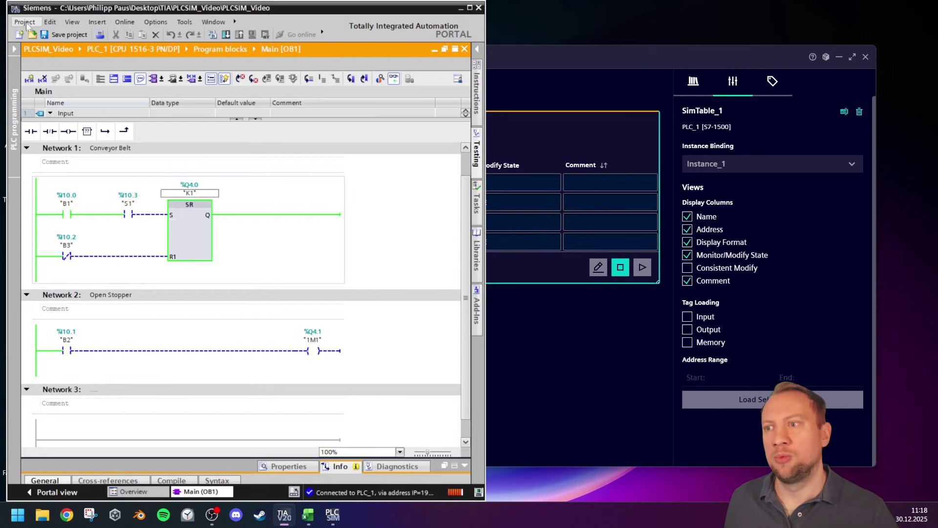
{"action": "left_click", "coordinate": [13, 49]}
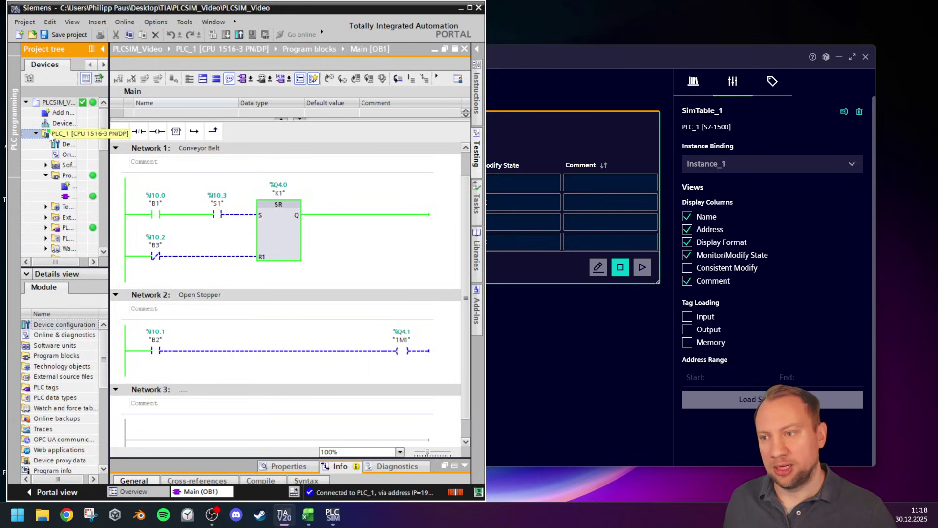
{"action": "left_click", "coordinate": [587, 61]}
{"action": "left_click", "coordinate": [553, 98]}
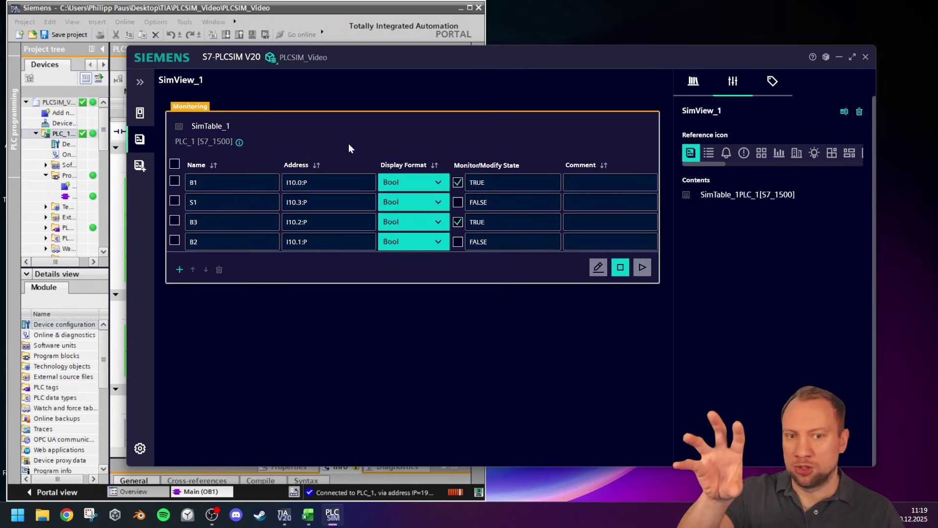
{"action": "left_click", "coordinate": [140, 114]}
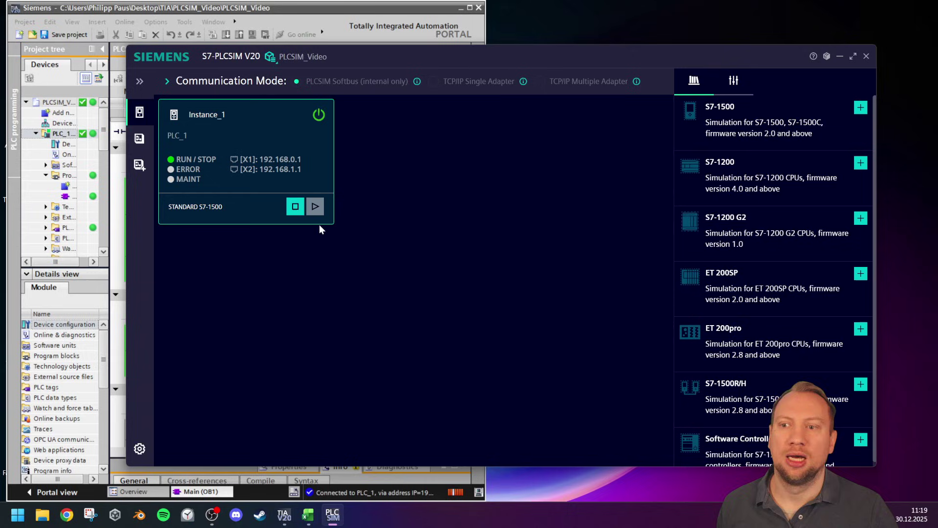